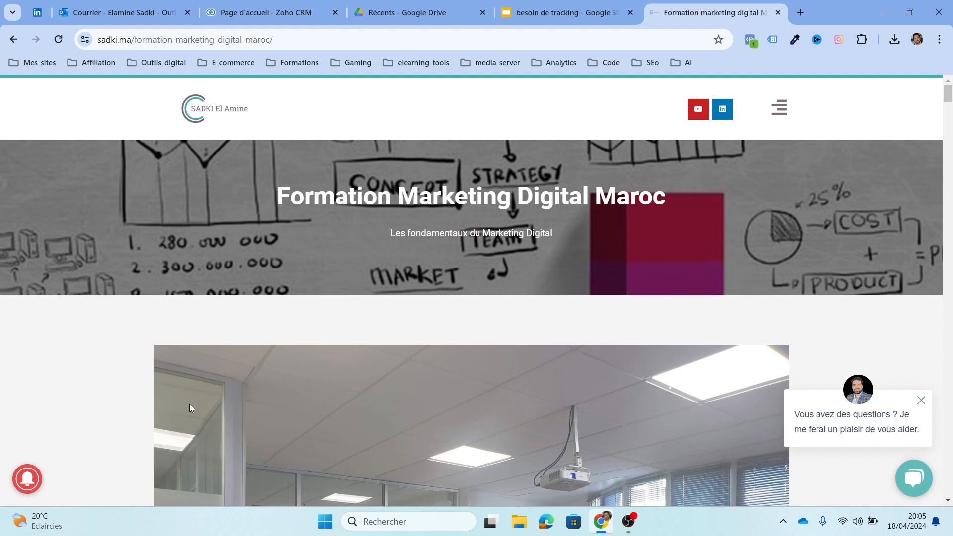
Step: Dismiss the chat prompt and examine the digital marketing training page, from its programme and formats down to the pre-registration form
{"action": "left_click", "coordinate": [922, 401]}
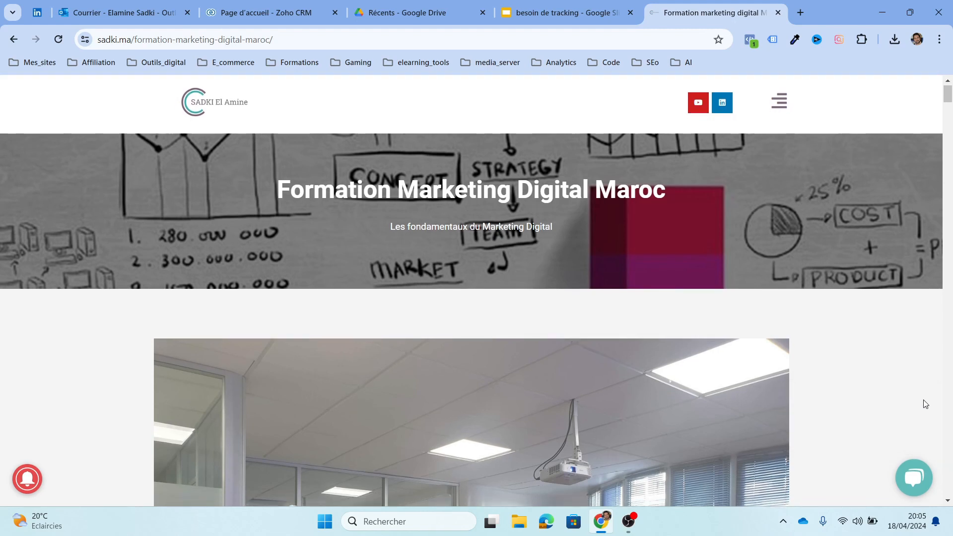
{"action": "scroll", "coordinate": [925, 403], "scroll_direction": "down", "scroll_amount": 20}
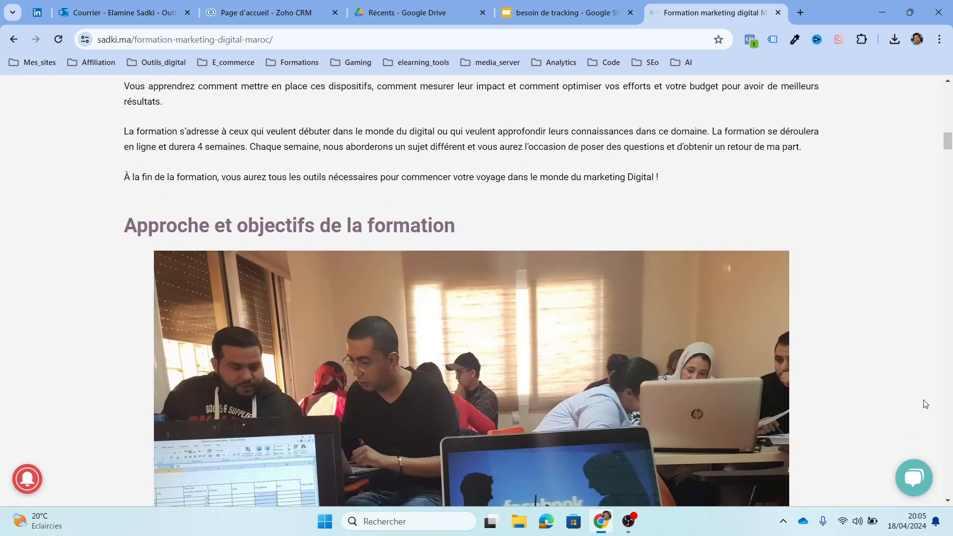
{"action": "scroll", "coordinate": [925, 403], "scroll_direction": "down", "scroll_amount": 20}
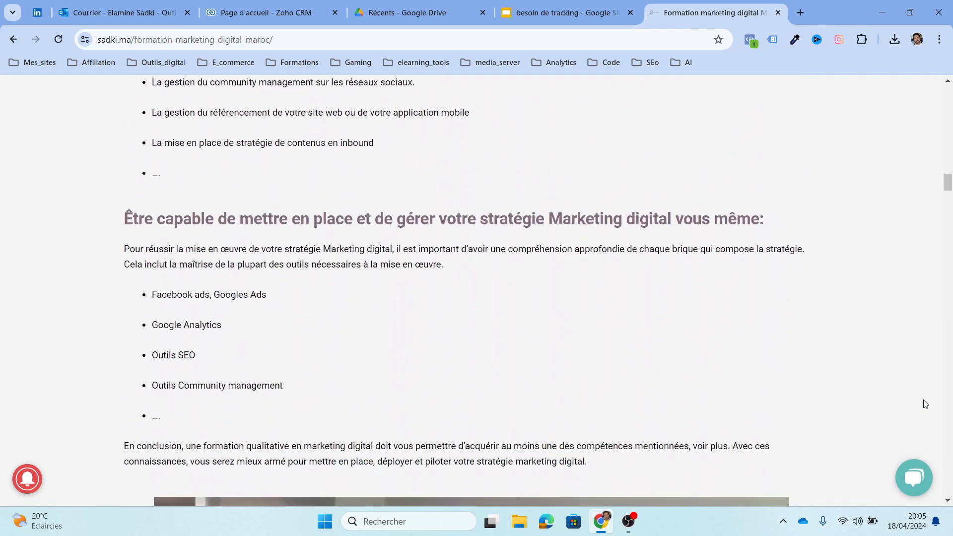
{"action": "scroll", "coordinate": [925, 404], "scroll_direction": "down", "scroll_amount": 20}
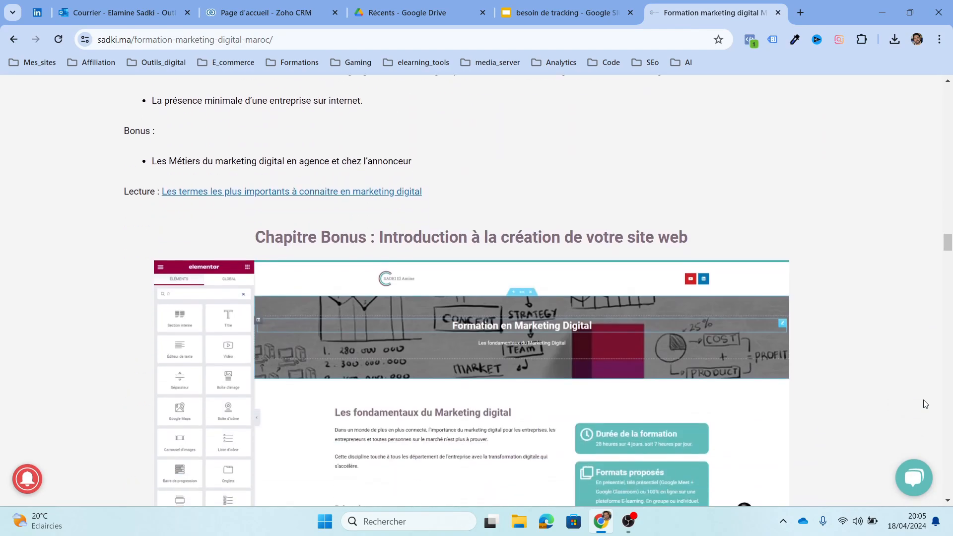
{"action": "scroll", "coordinate": [925, 404], "scroll_direction": "down", "scroll_amount": 15}
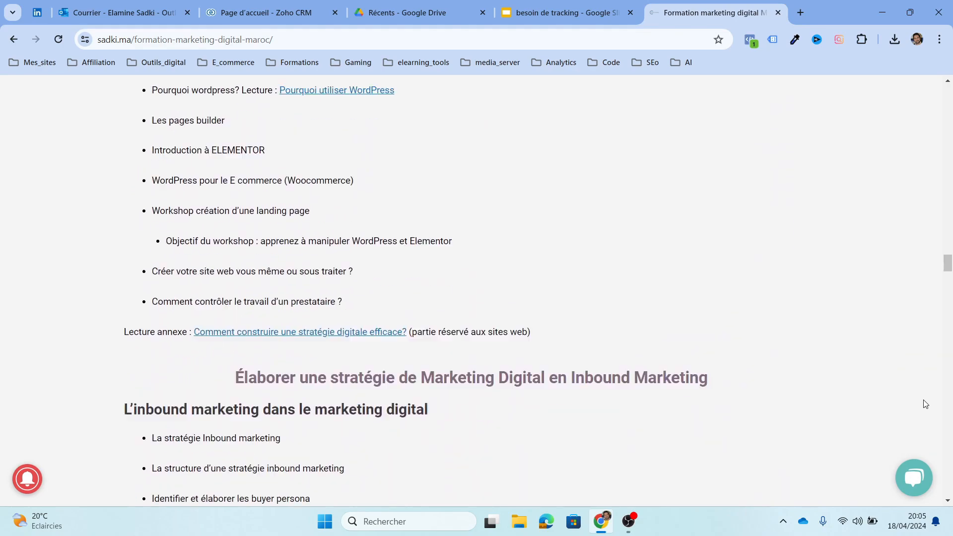
{"action": "scroll", "coordinate": [925, 403], "scroll_direction": "down", "scroll_amount": 20}
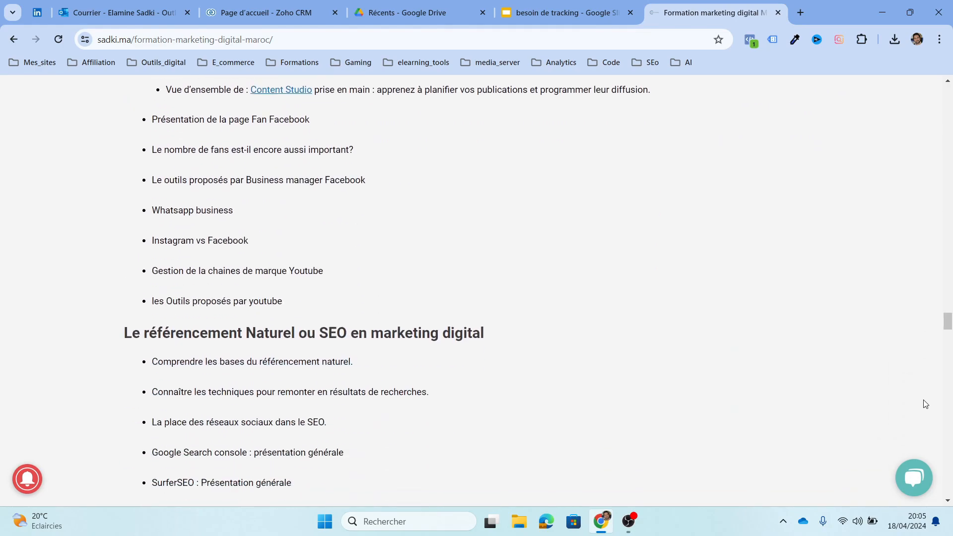
{"action": "scroll", "coordinate": [926, 404], "scroll_direction": "down", "scroll_amount": 20}
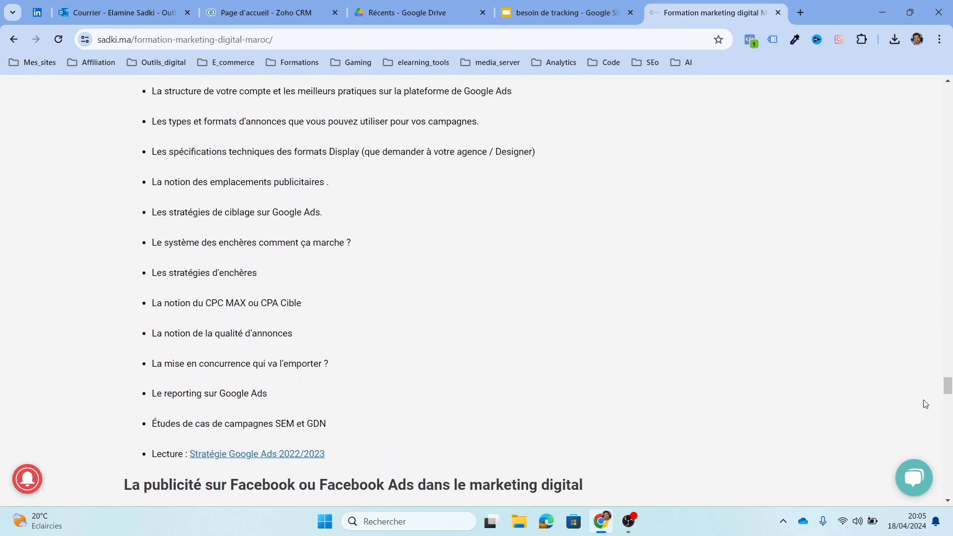
{"action": "scroll", "coordinate": [926, 403], "scroll_direction": "down", "scroll_amount": 20}
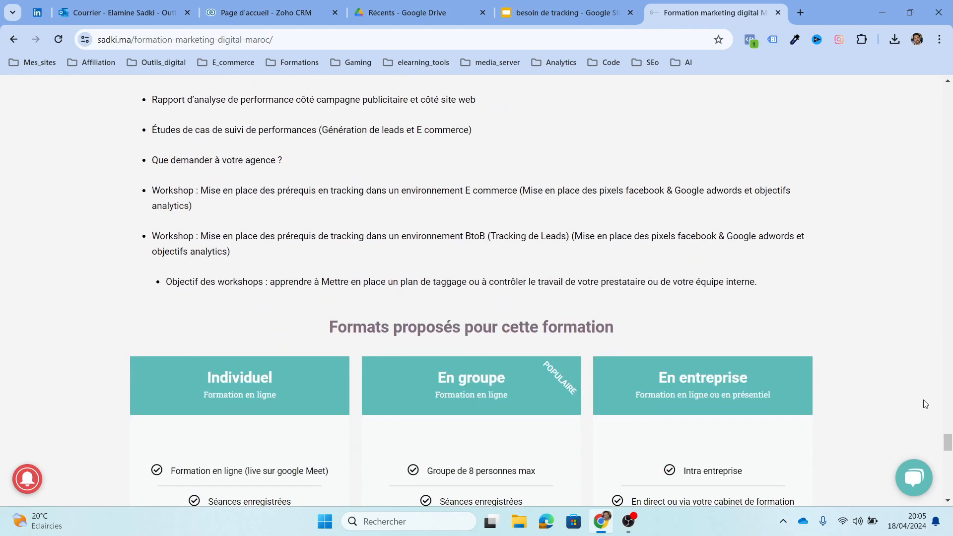
{"action": "scroll", "coordinate": [926, 404], "scroll_direction": "down", "scroll_amount": 10}
{"action": "scroll", "coordinate": [925, 404], "scroll_direction": "up", "scroll_amount": 9}
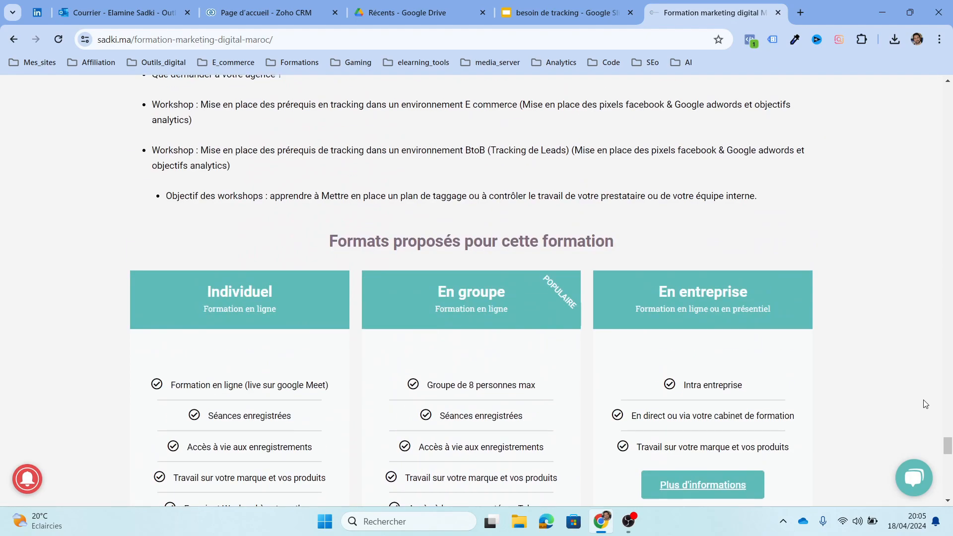
{"action": "scroll", "coordinate": [926, 404], "scroll_direction": "down", "scroll_amount": 2}
{"action": "scroll", "coordinate": [926, 404], "scroll_direction": "down", "scroll_amount": 1}
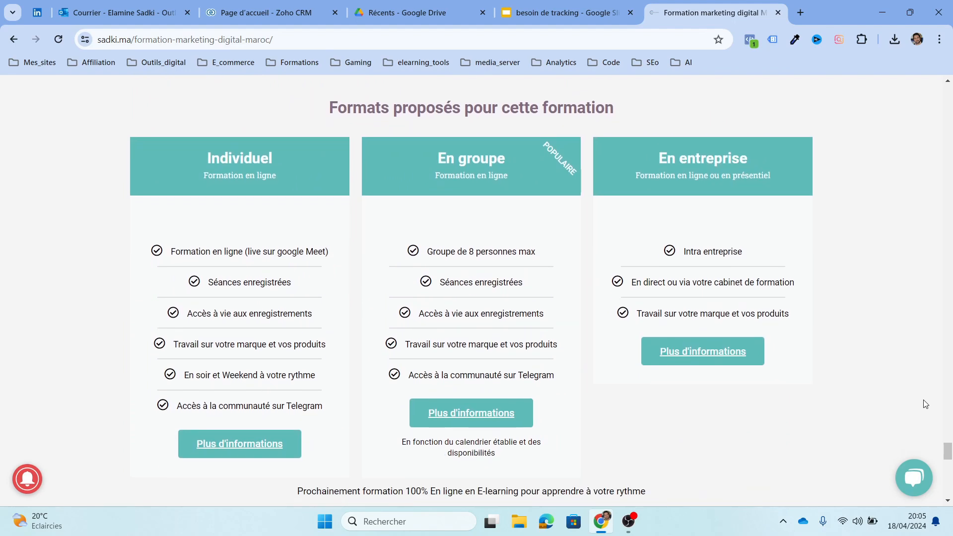
{"action": "scroll", "coordinate": [926, 404], "scroll_direction": "down", "scroll_amount": 6}
{"action": "scroll", "coordinate": [926, 404], "scroll_direction": "down", "scroll_amount": 2}
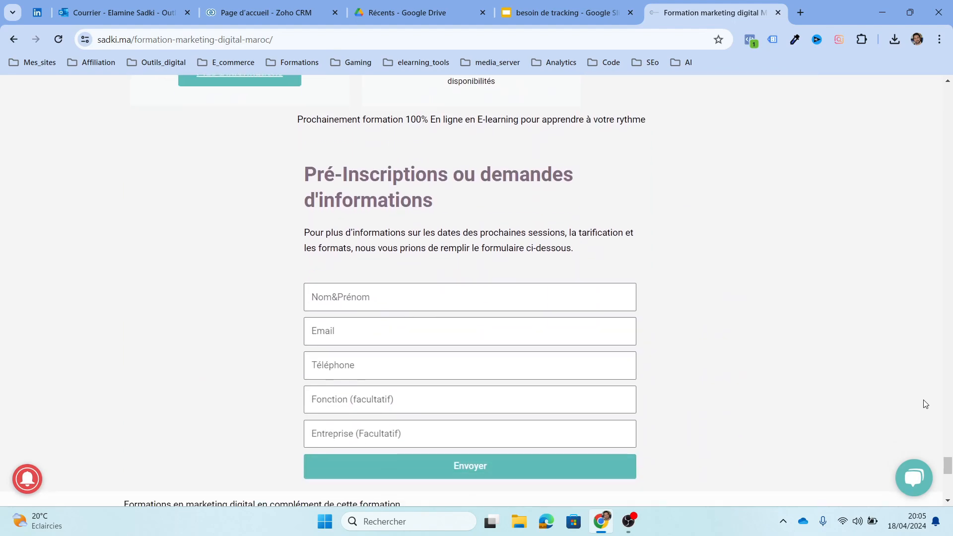
{"action": "scroll", "coordinate": [926, 403], "scroll_direction": "up", "scroll_amount": 1}
{"action": "scroll", "coordinate": [924, 403], "scroll_direction": "down", "scroll_amount": 2}
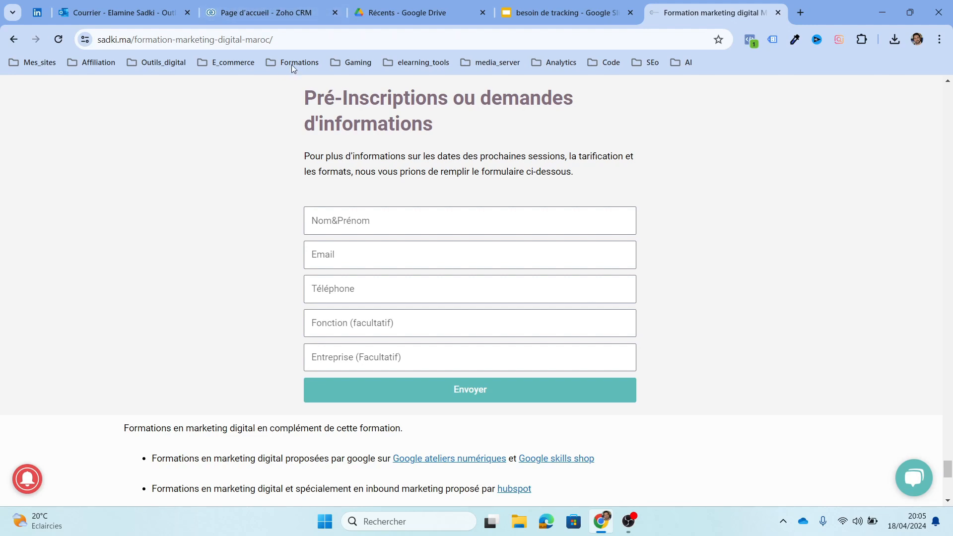
Step: Append the source parameter "?utm_source=Fbads" to the end of the training page's URL
{"action": "left_click", "coordinate": [296, 40]}
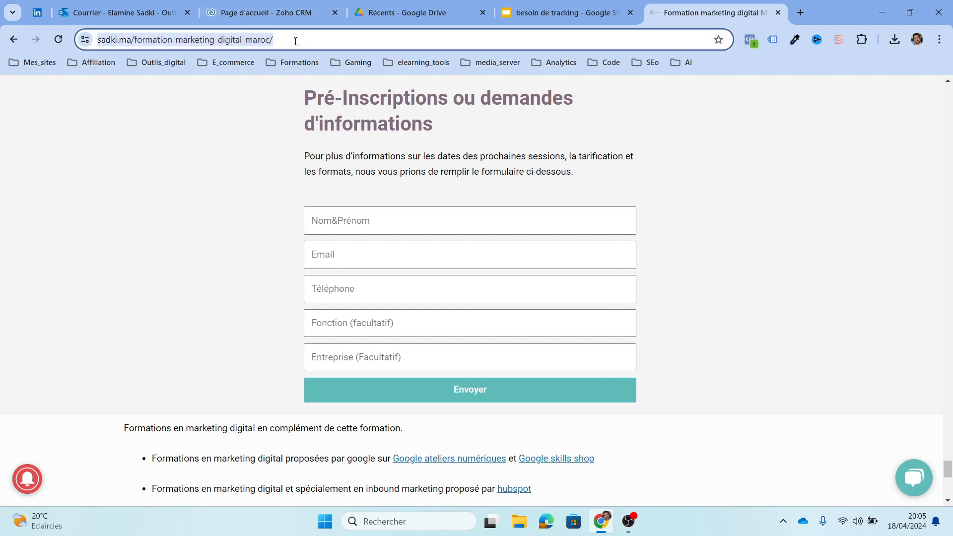
{"action": "left_click", "coordinate": [296, 40]}
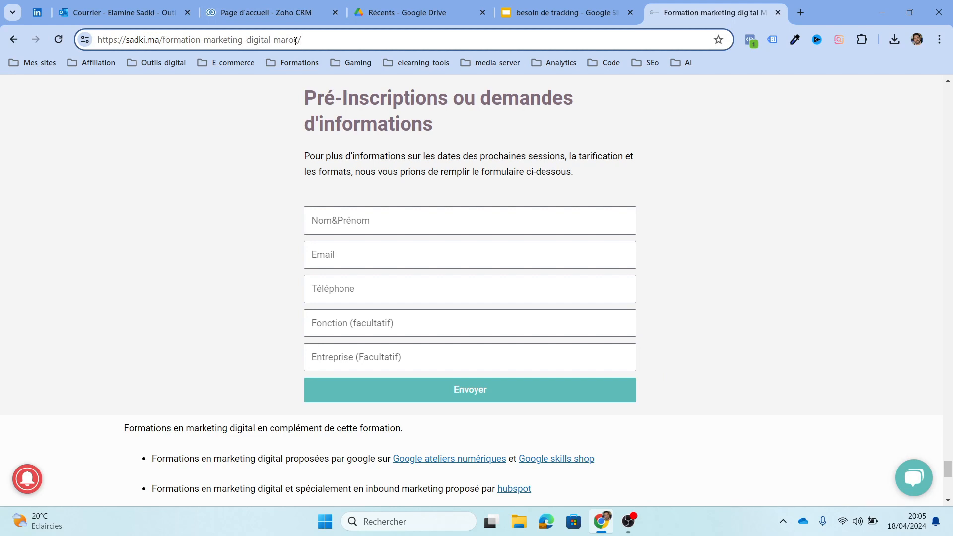
{"action": "type", "text": "?"}
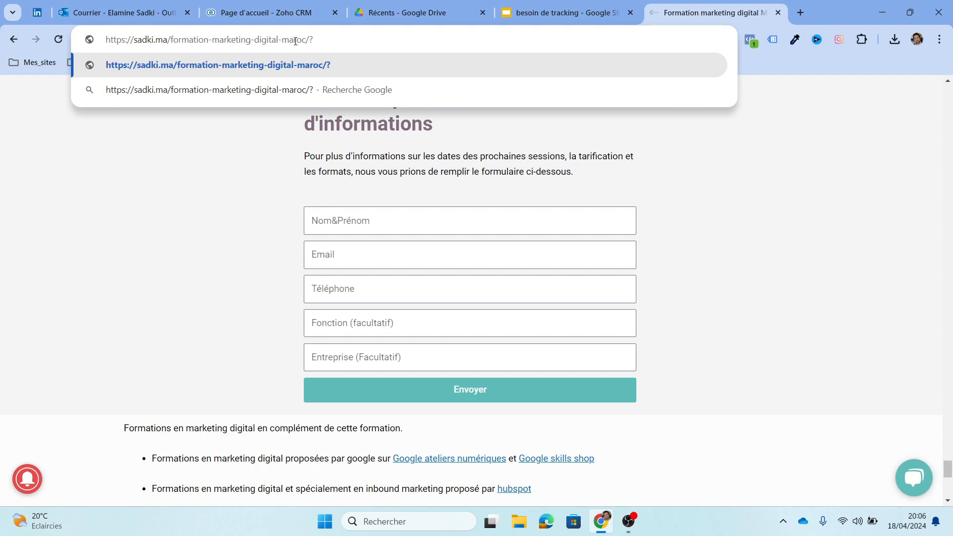
{"action": "type", "text": "utm"}
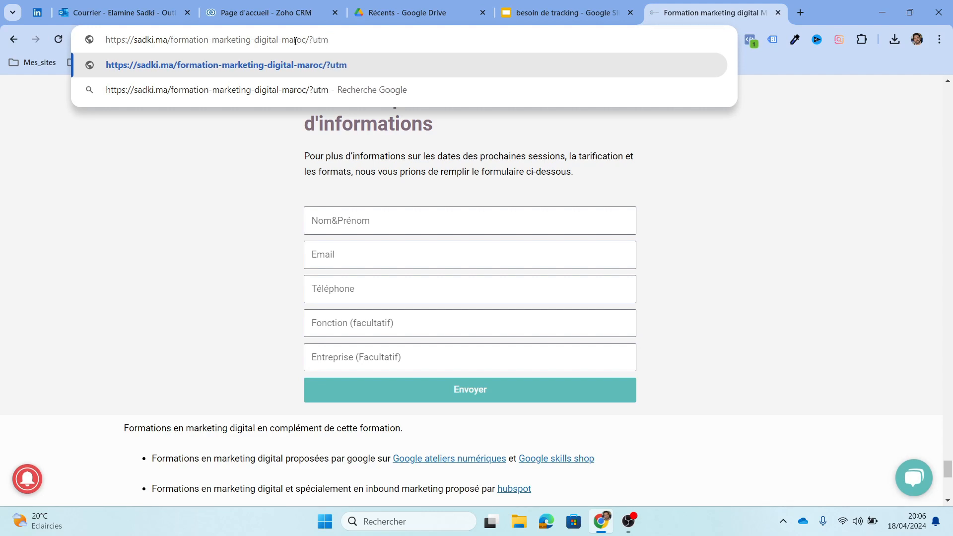
{"action": "type", "text": "_source"}
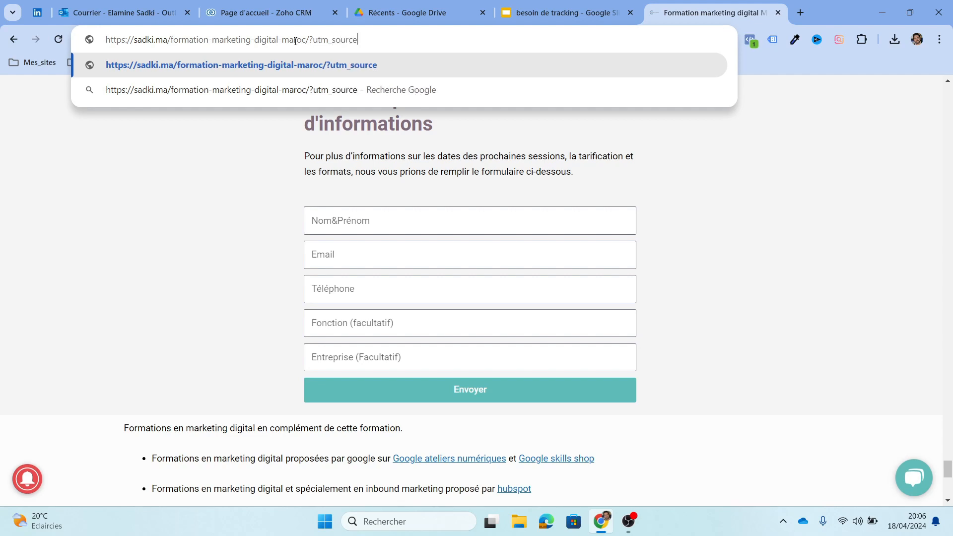
{"action": "type", "text": "=Fbads"}
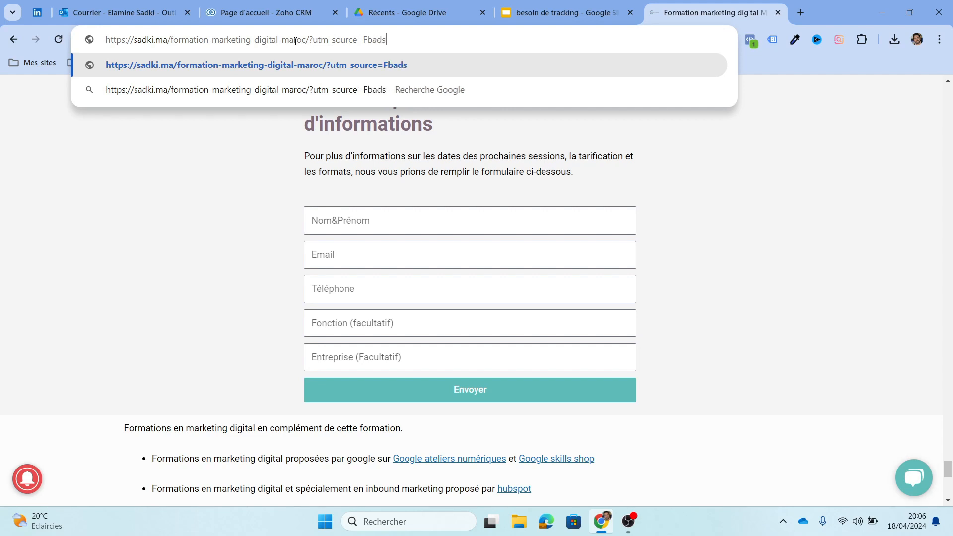
Step: Add the medium parameter "&utm_medium=1080x1080_cadre" after the source parameter in the URL
{"action": "type", "text": "&"}
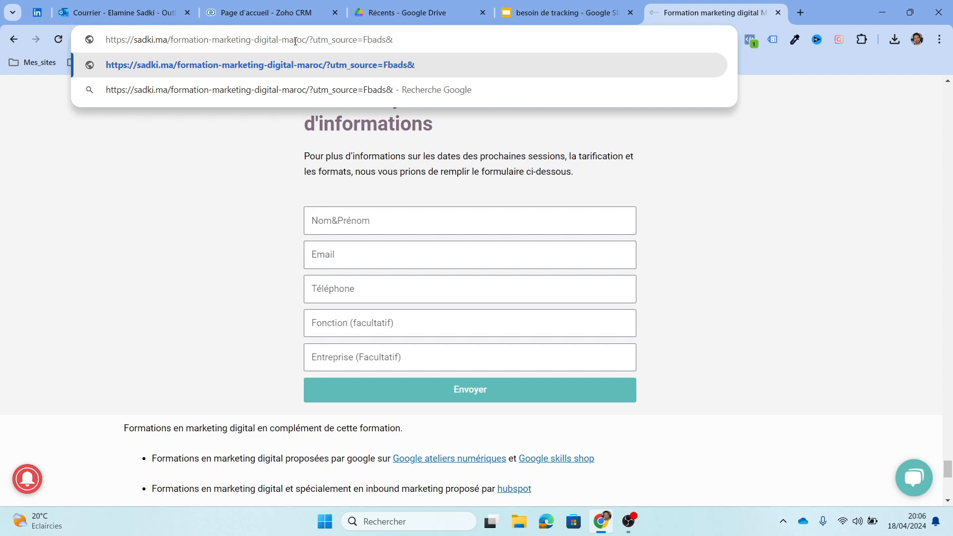
{"action": "type", "text": "utm_"}
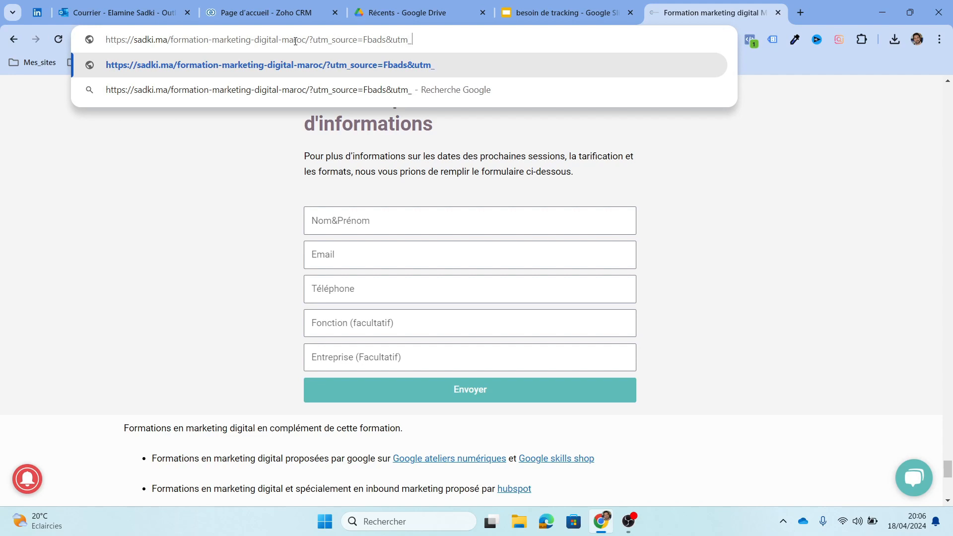
{"action": "type", "text": "mediu"}
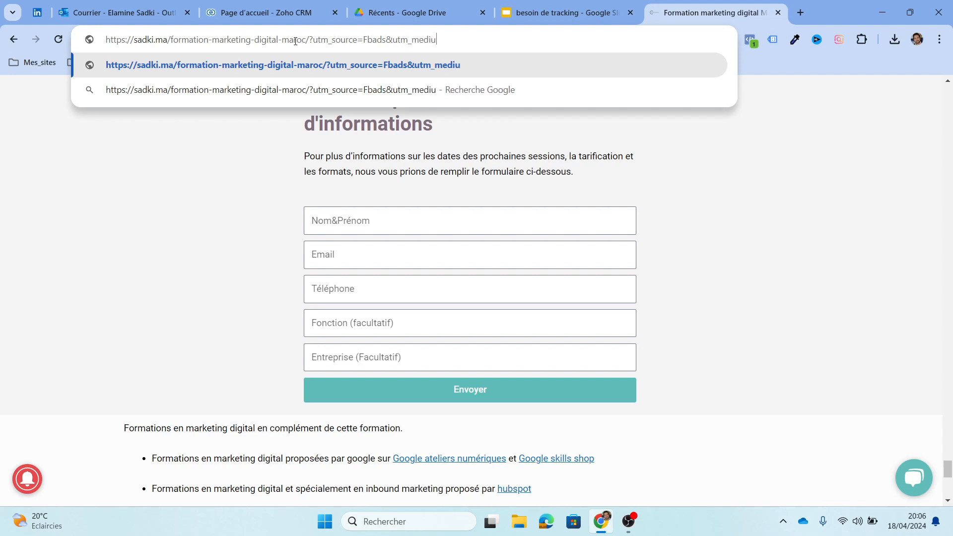
{"action": "type", "text": "m="}
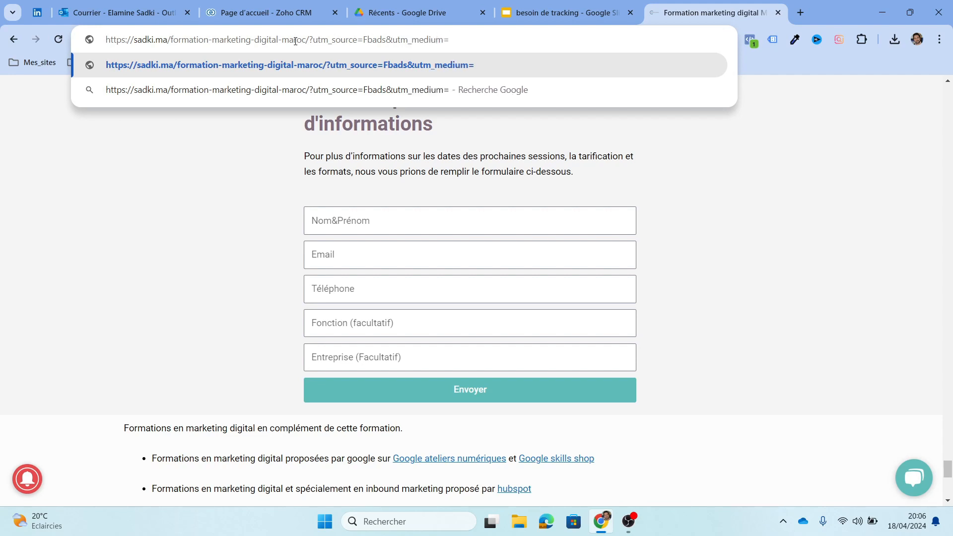
{"action": "type", "text": "1080x1"}
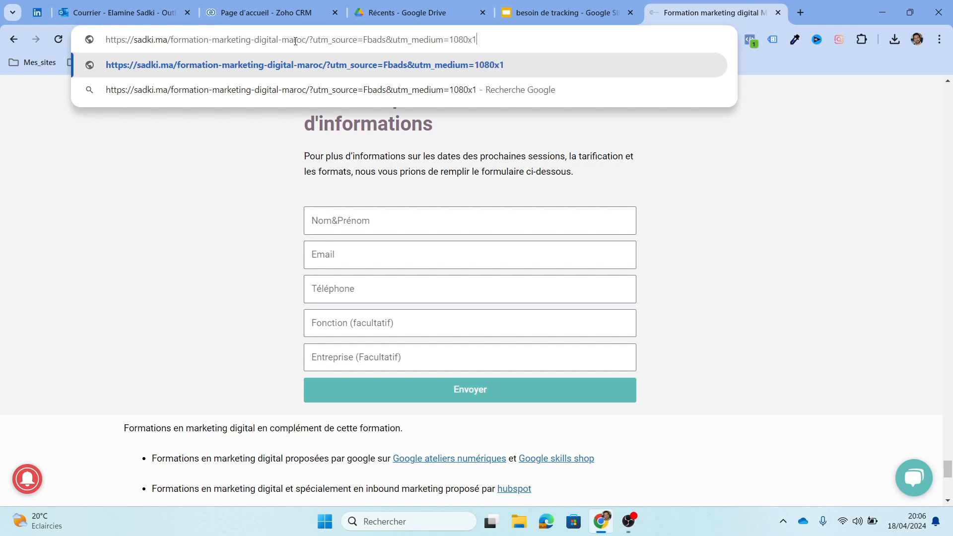
{"action": "type", "text": "080_voi"}
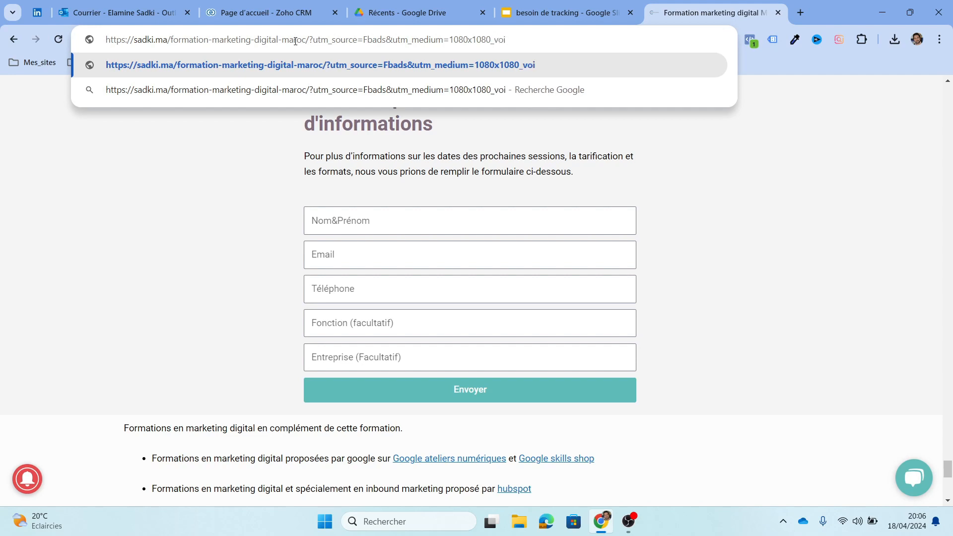
{"action": "key", "text": "BackSpace"}
{"action": "key", "text": "BackSpace"}
{"action": "key", "text": "BackSpace"}
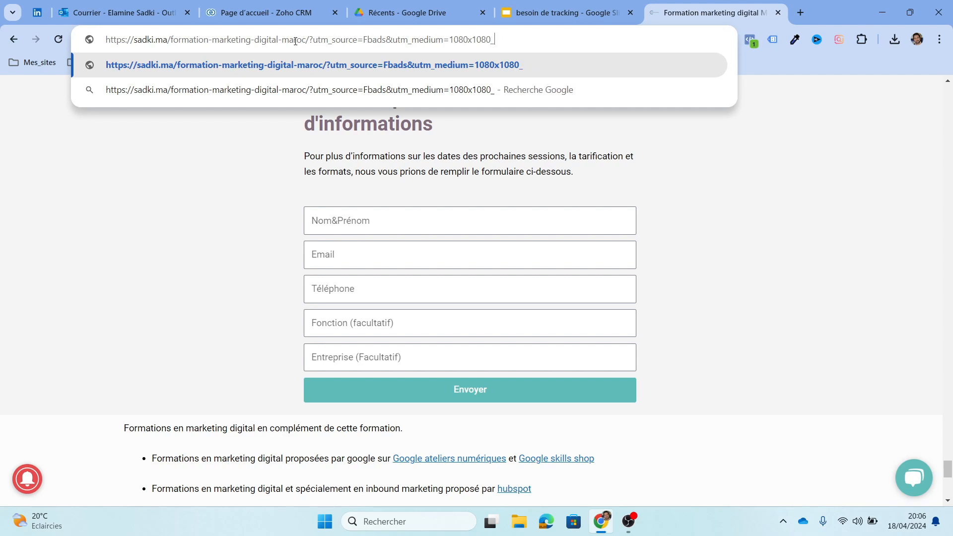
{"action": "type", "text": "cadre"}
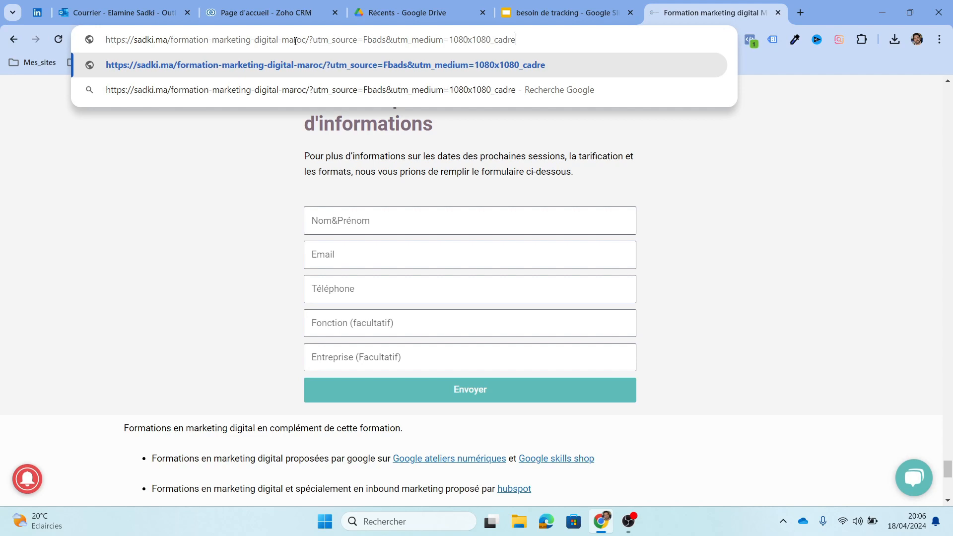
Step: Add the campaign parameter "&utm_campaign=test24" at the end of the tagged URL
{"action": "type", "text": "&"}
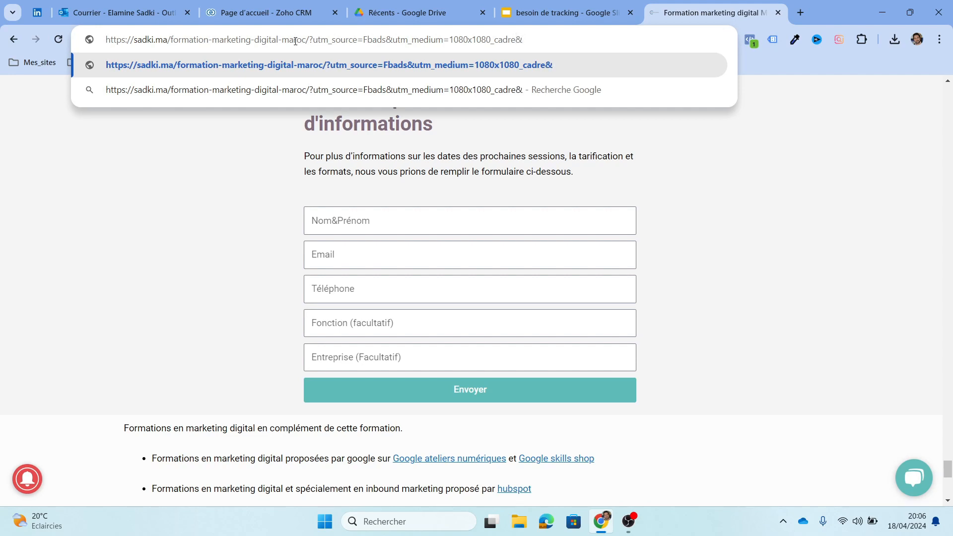
{"action": "type", "text": "utm"}
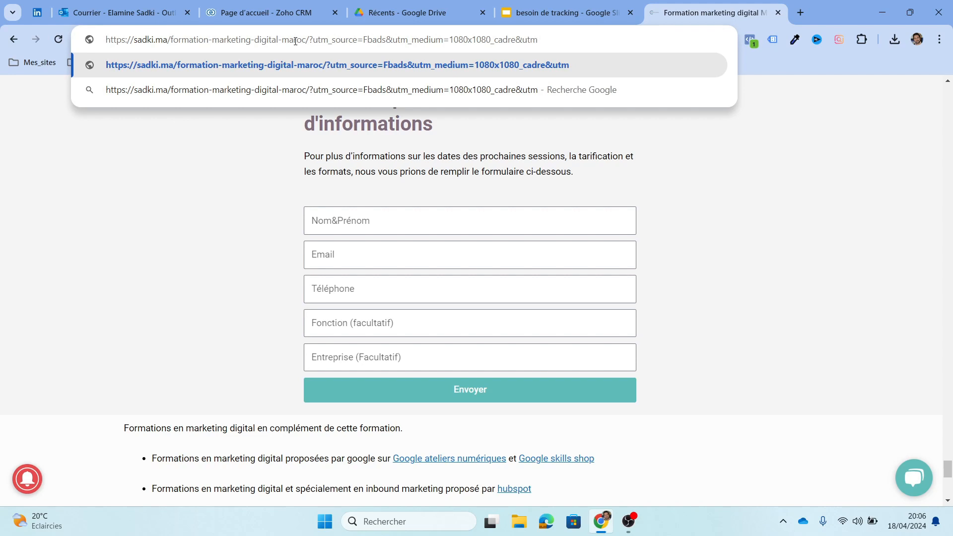
{"action": "type", "text": "_ca"}
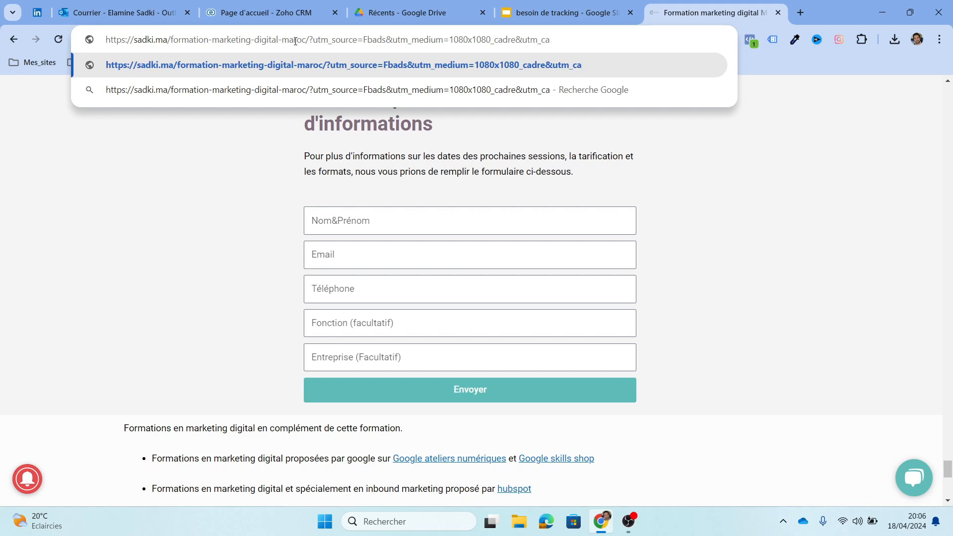
{"action": "type", "text": "mpao"}
{"action": "key", "text": "BackSpace"}
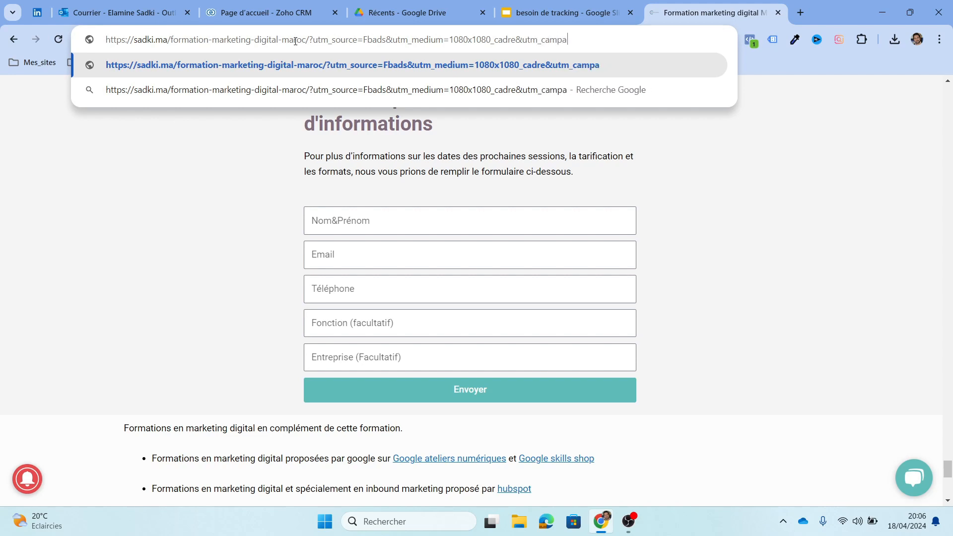
{"action": "type", "text": "ign"}
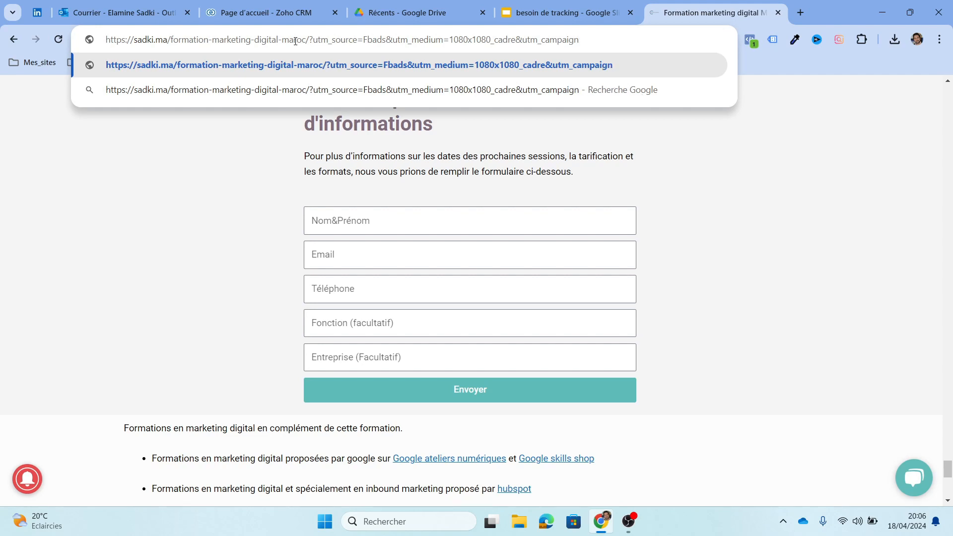
{"action": "type", "text": "=test24"}
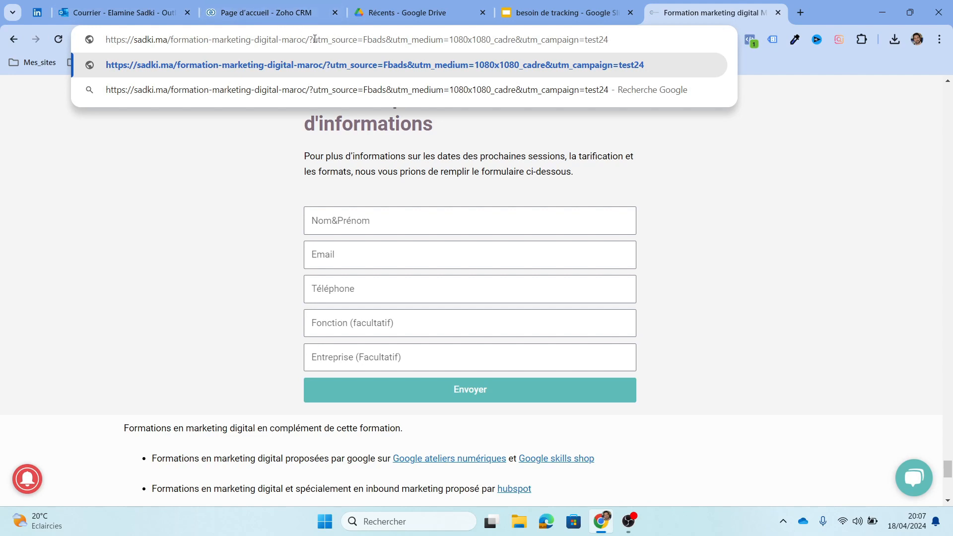
Step: Insert the parameter "gclid=1234RTNYLU&" directly before utm_source in the training page's URL
{"action": "left_click", "coordinate": [314, 40]}
{"action": "type", "text": "gcli"}
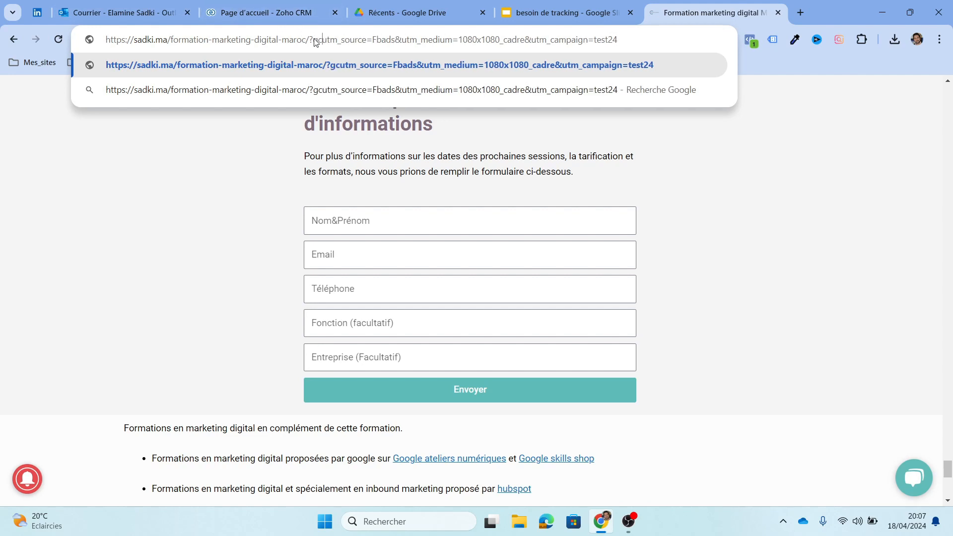
{"action": "type", "text": "d"}
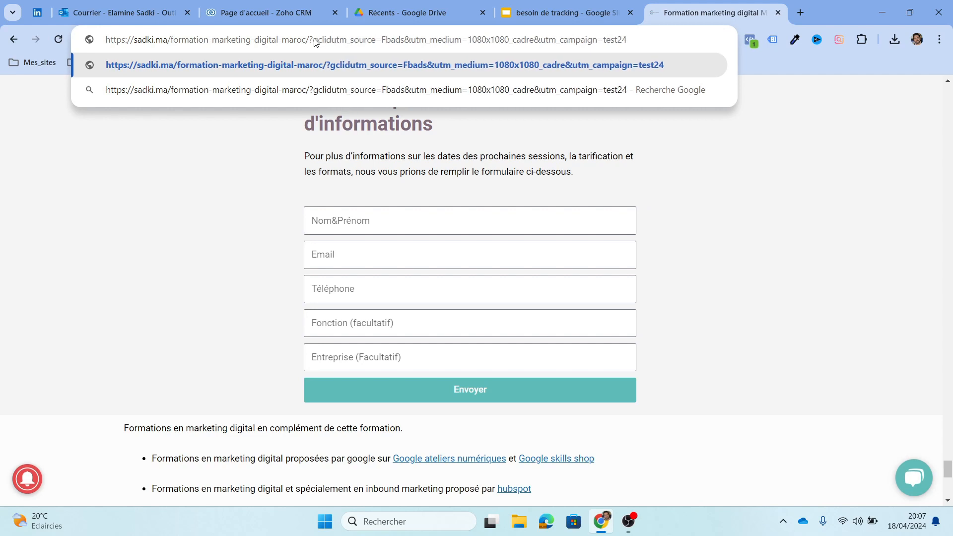
{"action": "type", "text": "="}
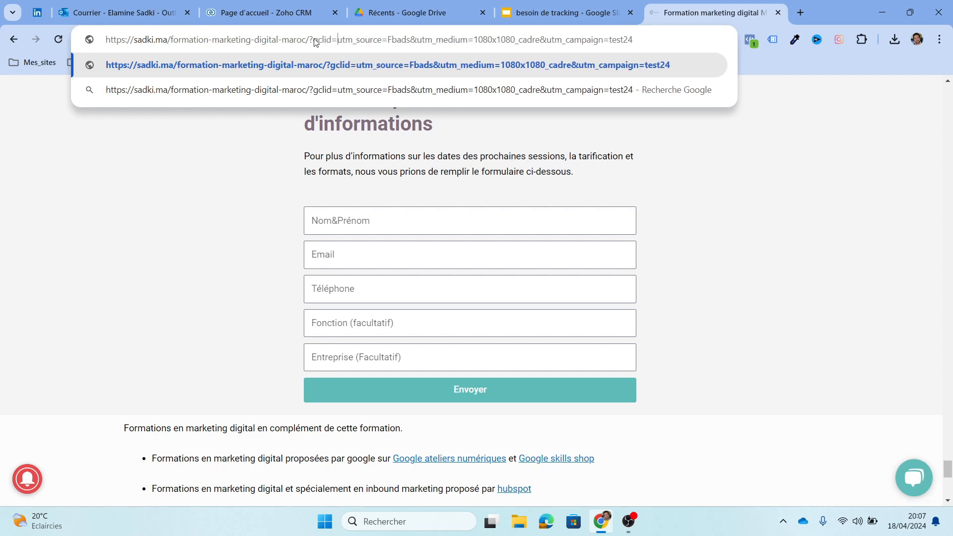
{"action": "type", "text": "1234RT"}
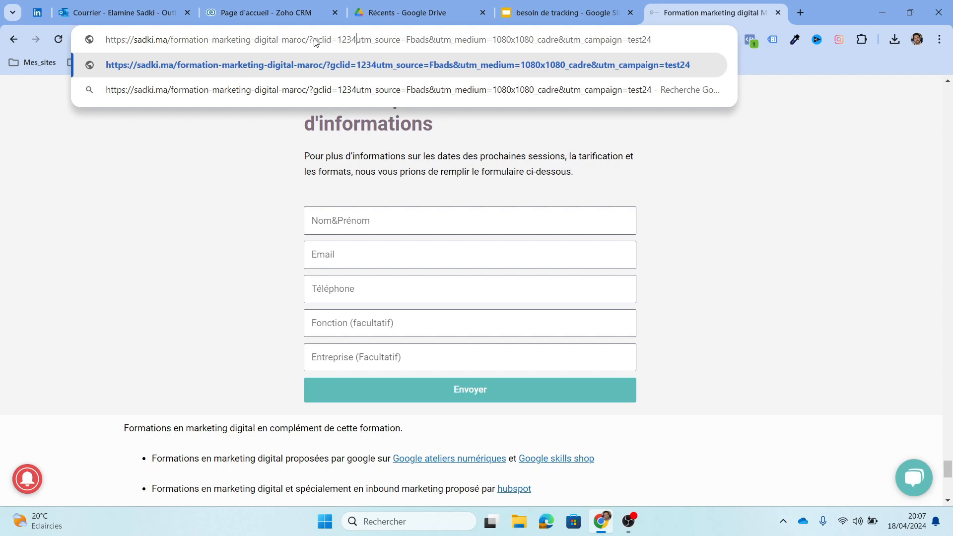
{"action": "type", "text": "NYLU"}
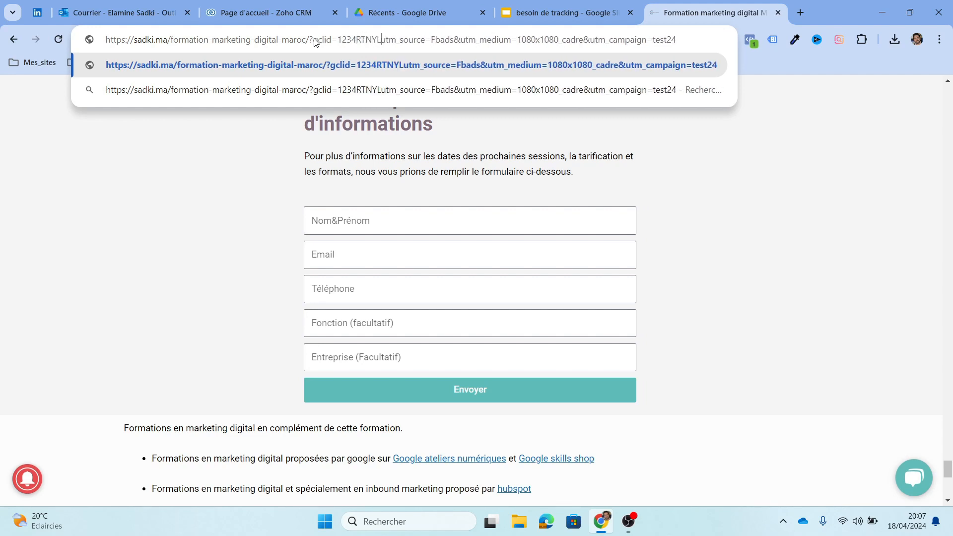
{"action": "type", "text": "&"}
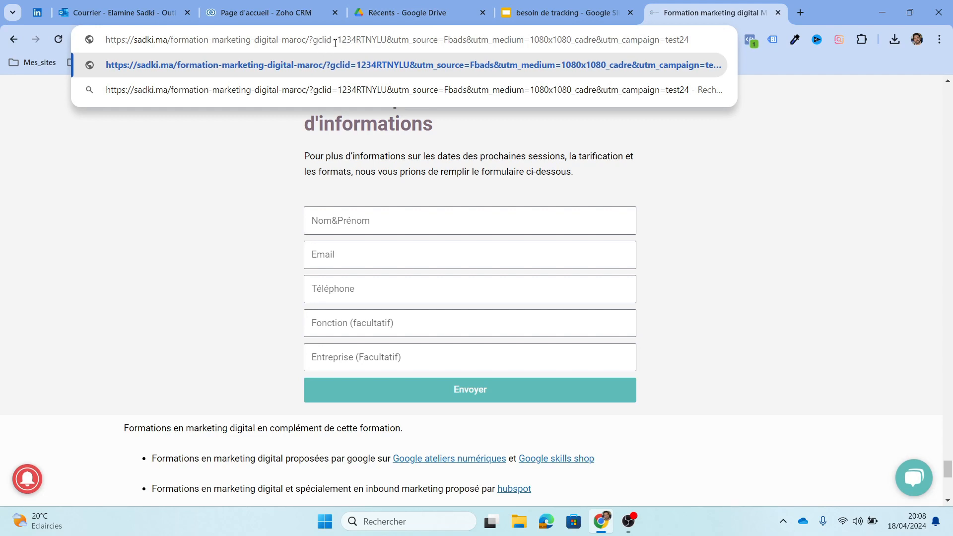
{"action": "left_click", "coordinate": [319, 42]}
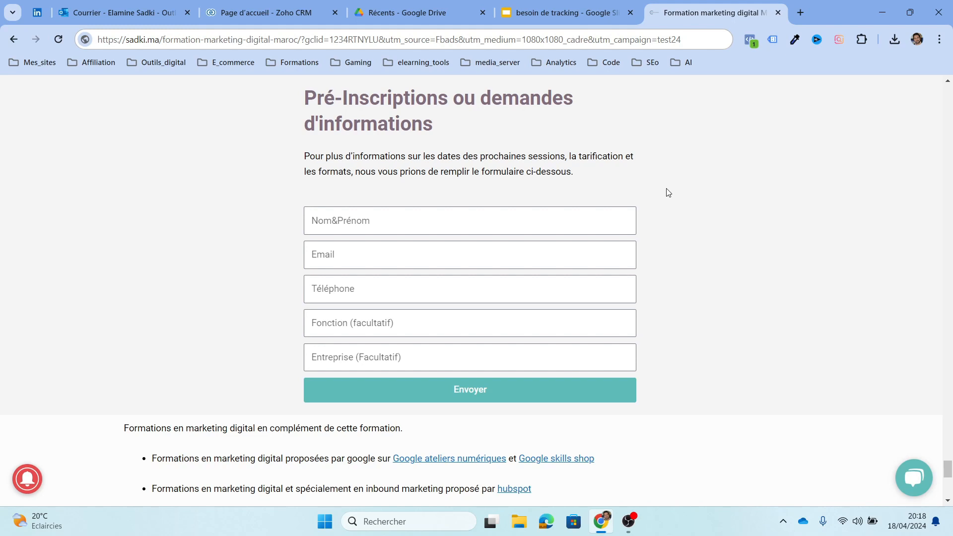
Step: Switch to Zoho CRM, block its notification request and look through the list of available Zoho applications
{"action": "left_click", "coordinate": [280, 14]}
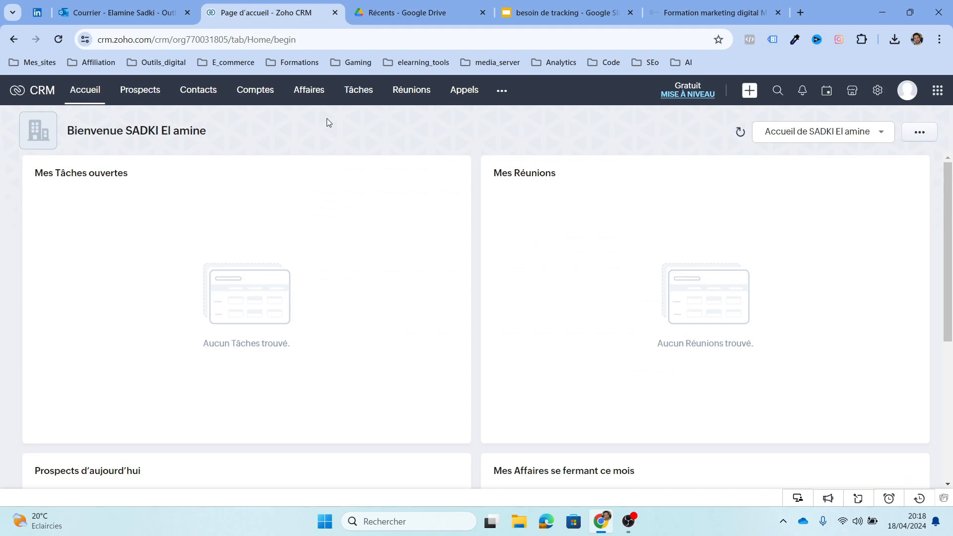
{"action": "left_click", "coordinate": [935, 91]}
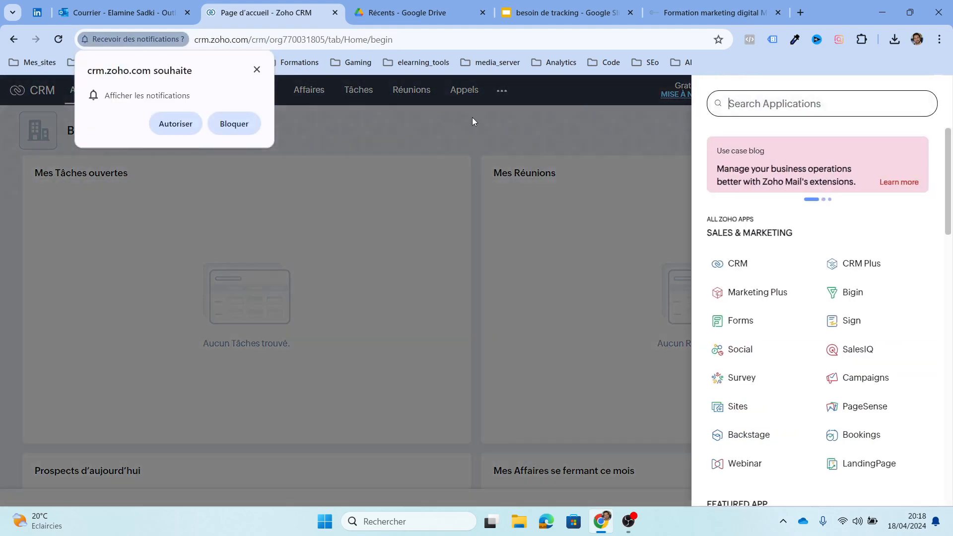
{"action": "left_click", "coordinate": [255, 120]}
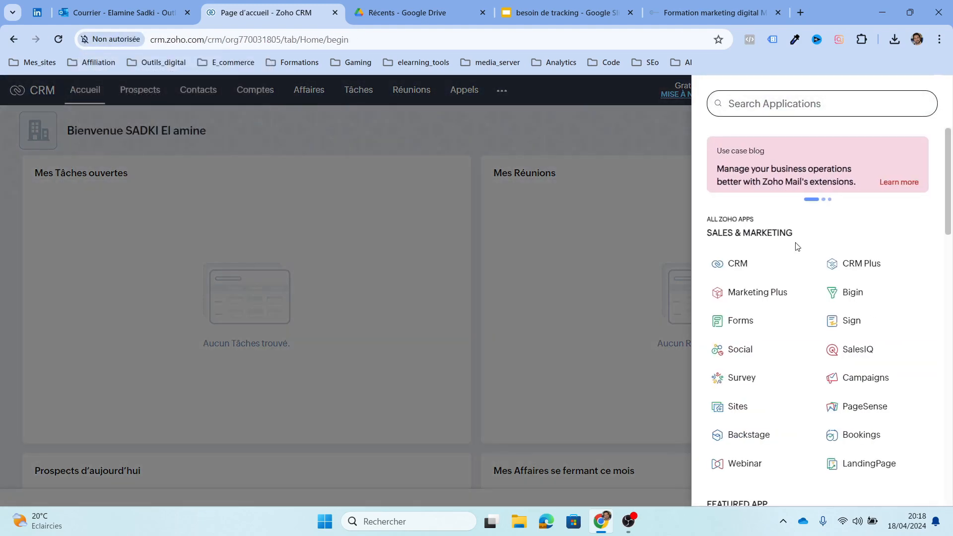
{"action": "scroll", "coordinate": [789, 323], "scroll_direction": "down", "scroll_amount": 1}
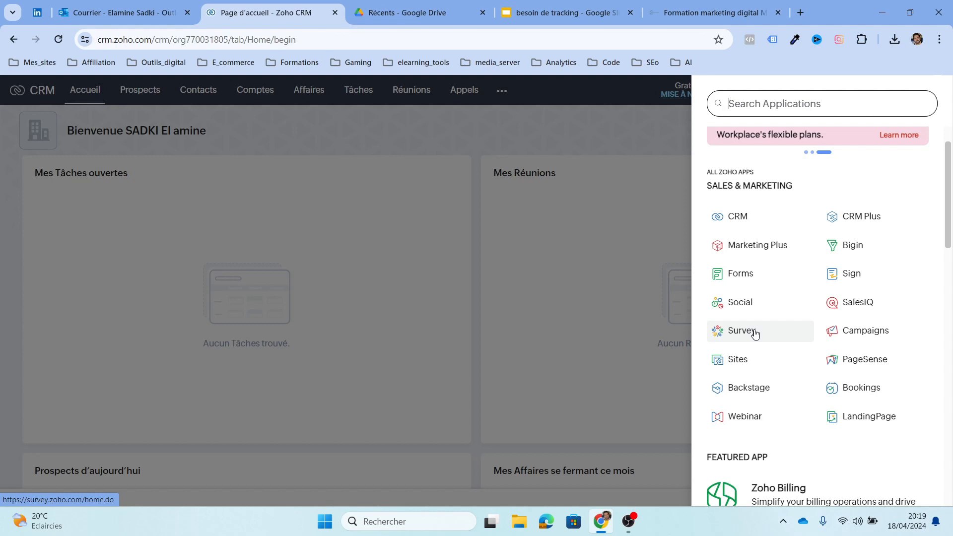
{"action": "left_click", "coordinate": [505, 131]}
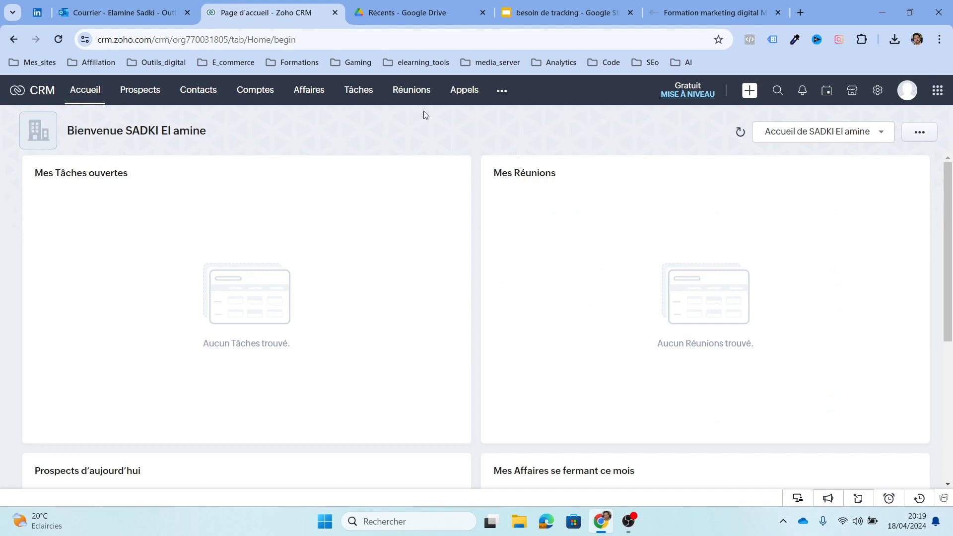
Step: View the prospects list in the CRM and switch to Zoho Forms
{"action": "left_click", "coordinate": [155, 97]}
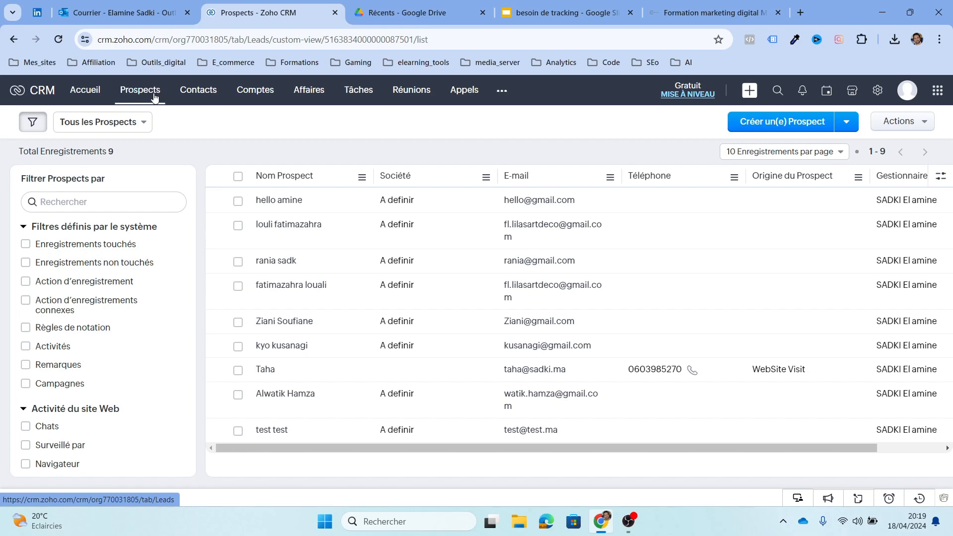
{"action": "left_click", "coordinate": [937, 91]}
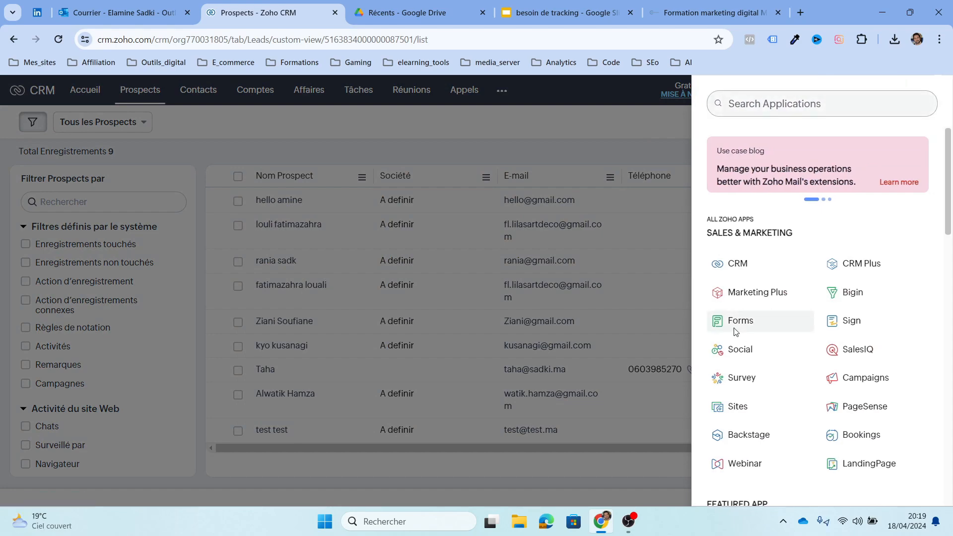
{"action": "left_click", "coordinate": [735, 331]}
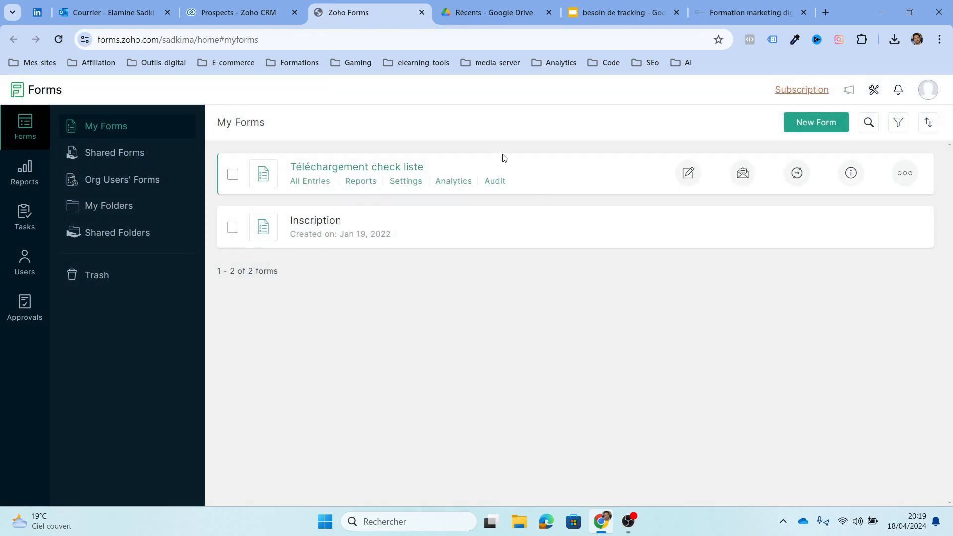
Step: Open the "Téléchargement check liste" form in the builder and examine its fields and the available field types
{"action": "left_click", "coordinate": [407, 181]}
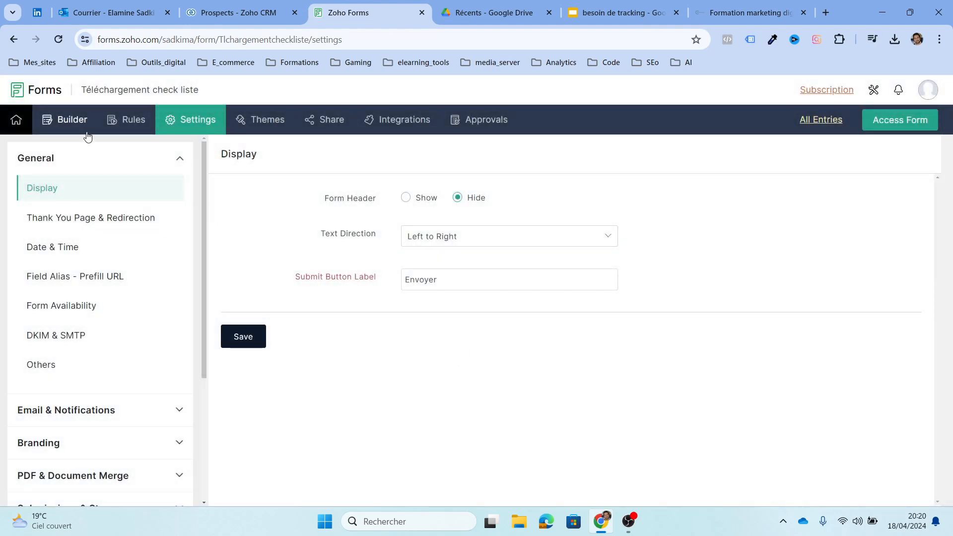
{"action": "left_click", "coordinate": [73, 120]}
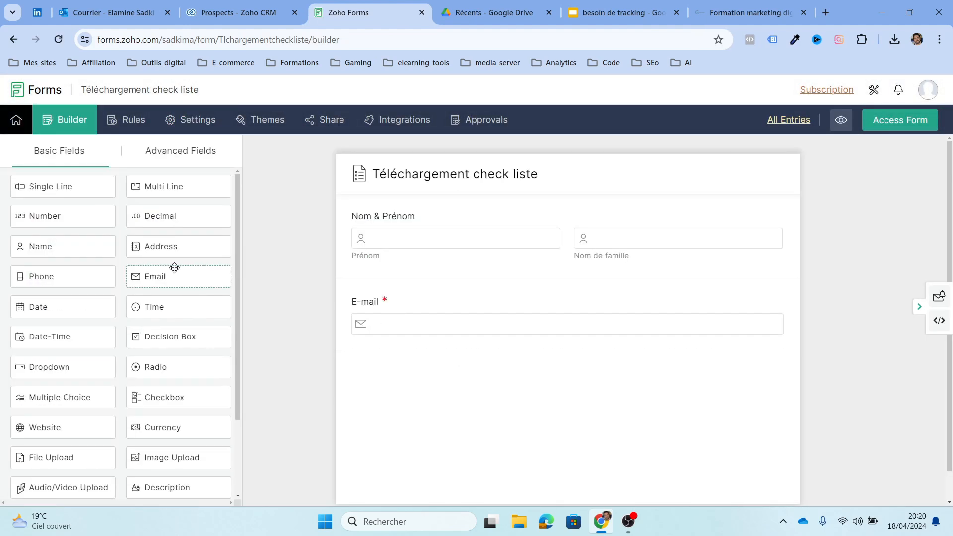
{"action": "scroll", "coordinate": [149, 266], "scroll_direction": "down", "scroll_amount": 2}
{"action": "scroll", "coordinate": [154, 265], "scroll_direction": "up", "scroll_amount": 2}
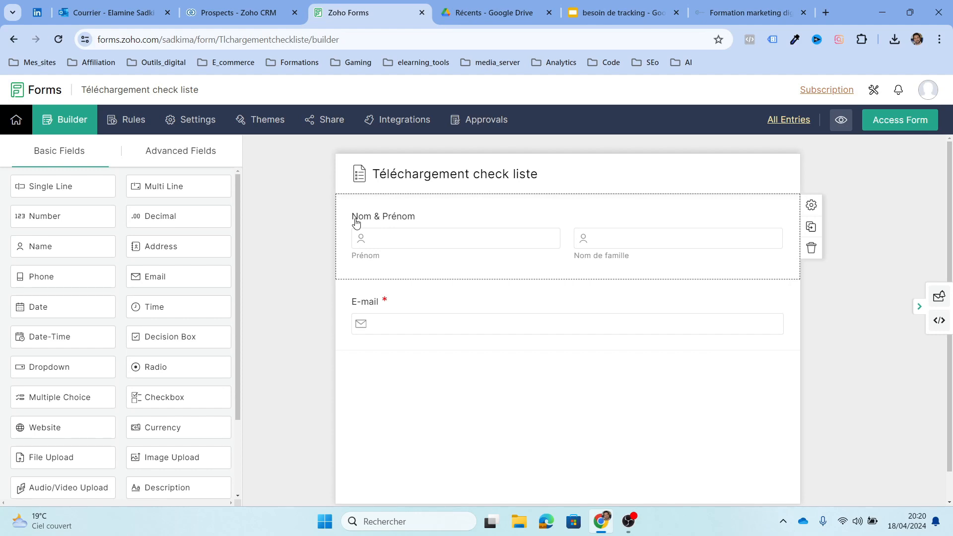
Step: Start a Zoho CRM integration for the form with Prospects as the target module
{"action": "left_click", "coordinate": [397, 121]}
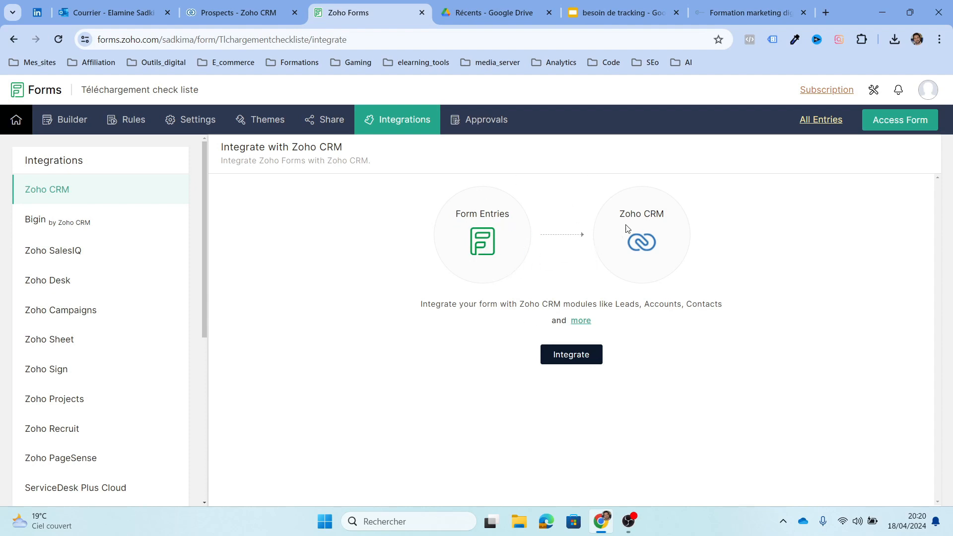
{"action": "left_click", "coordinate": [576, 355]}
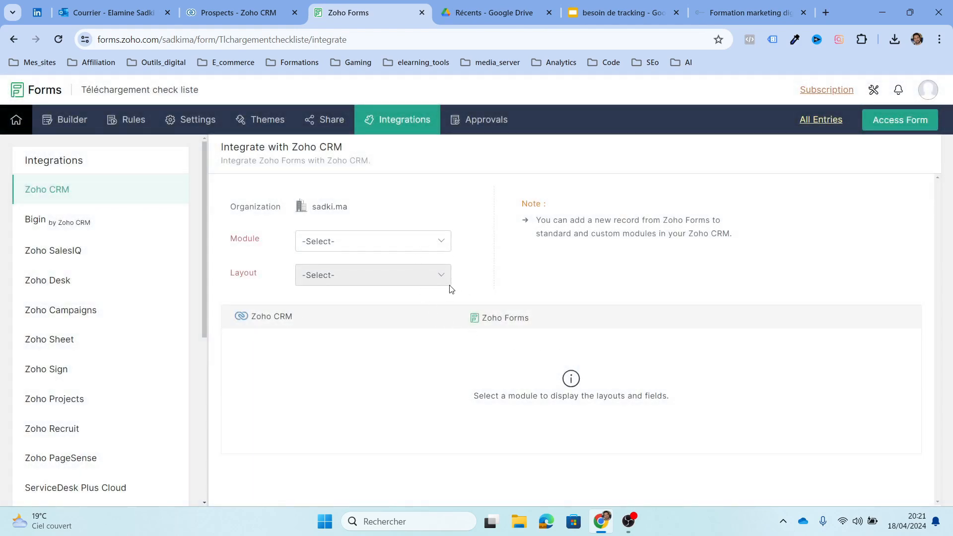
{"action": "left_click", "coordinate": [413, 247]}
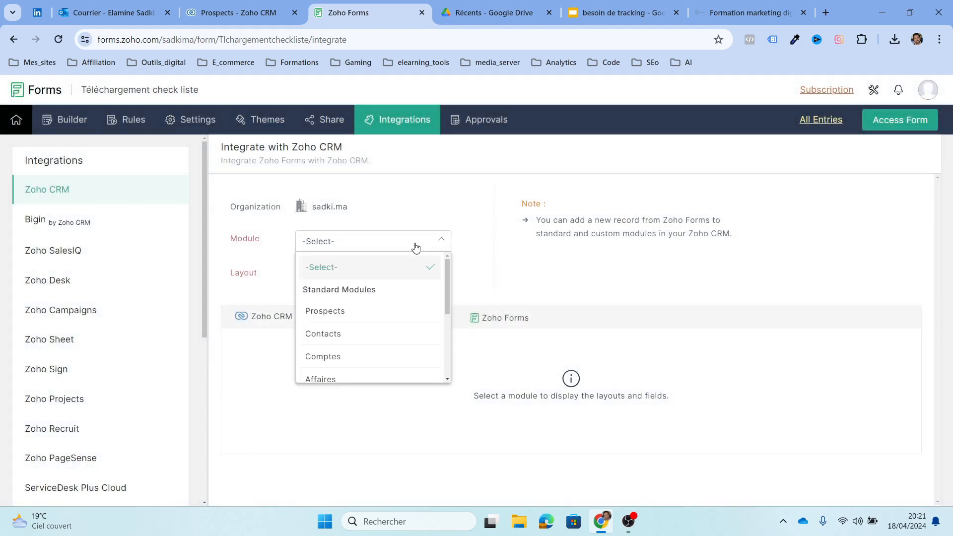
{"action": "left_click", "coordinate": [367, 313]}
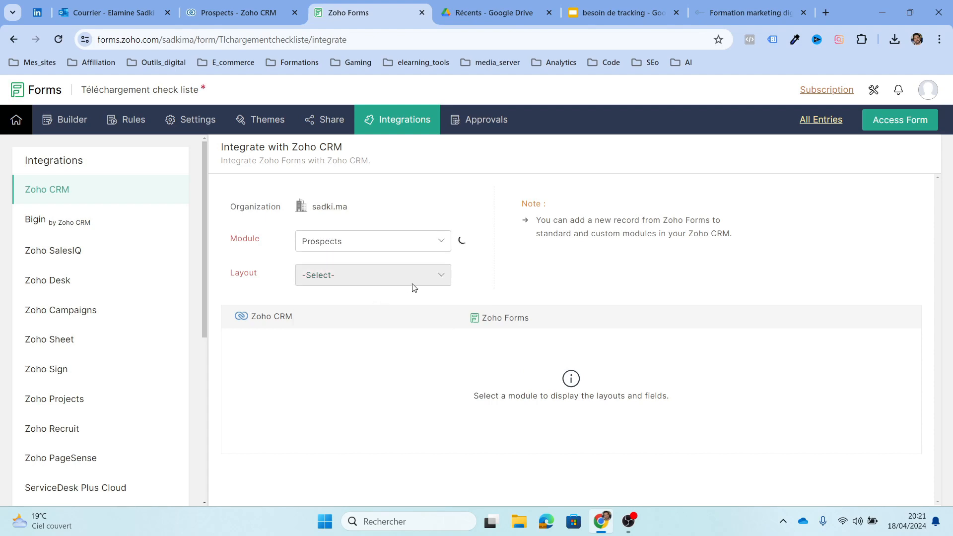
{"action": "scroll", "coordinate": [432, 355], "scroll_direction": "down", "scroll_amount": 1}
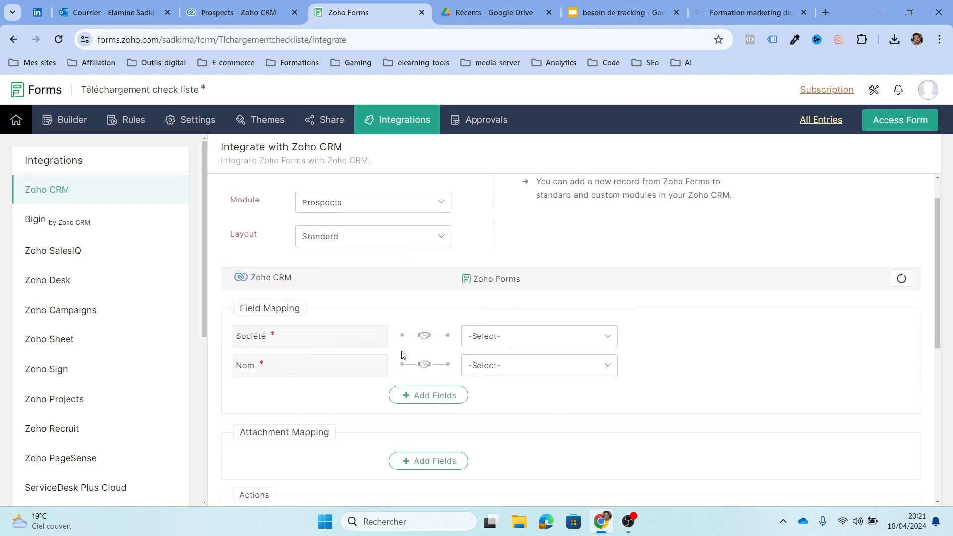
Step: Add a field mapping for Origine du Prospect and examine the UTM parameters offered as its form field
{"action": "left_click", "coordinate": [436, 376]}
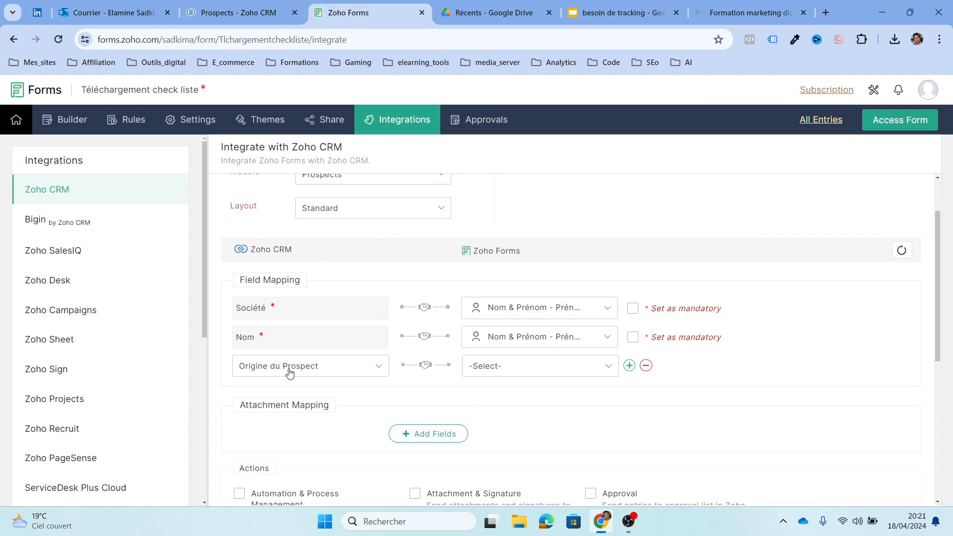
{"action": "left_click", "coordinate": [500, 369]}
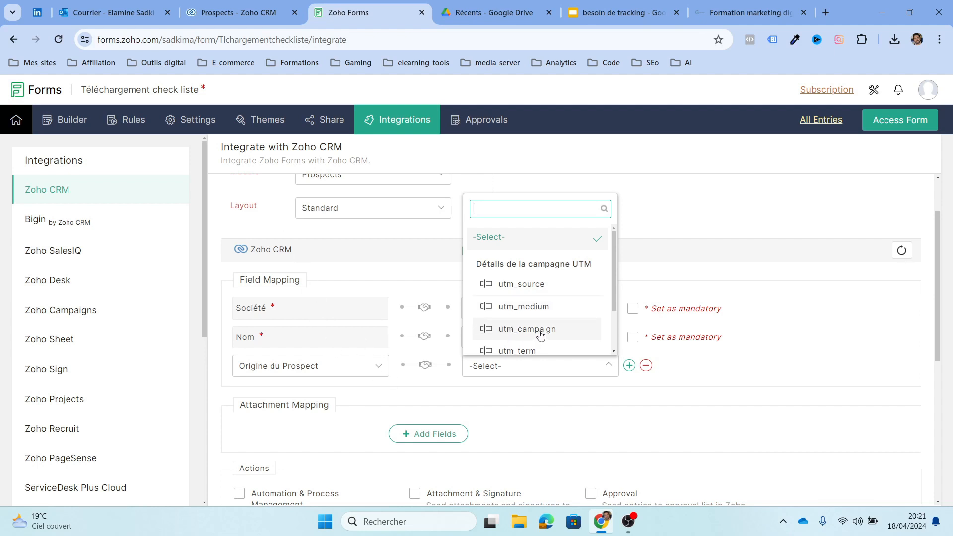
{"action": "scroll", "coordinate": [533, 344], "scroll_direction": "down", "scroll_amount": 1}
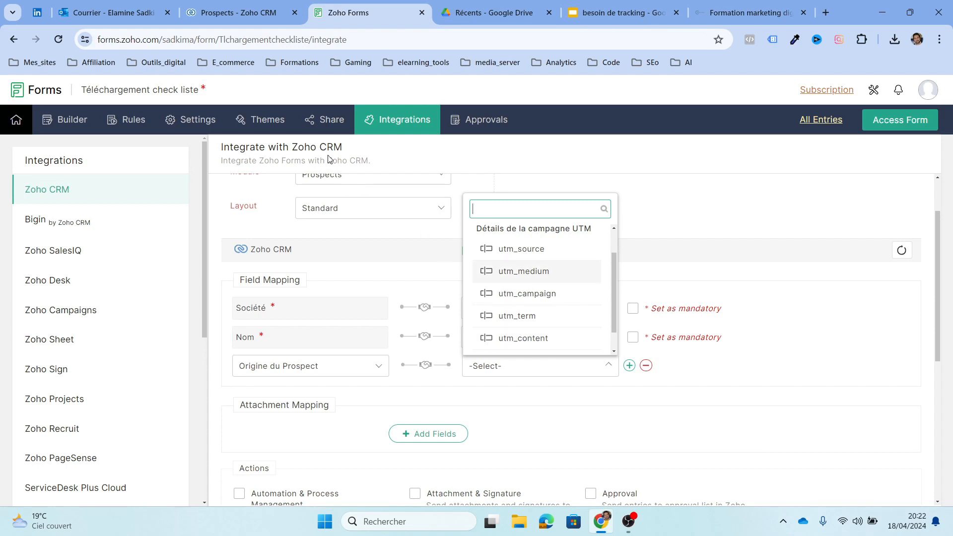
Step: Leave the CRM integration without saving and open the form's UTM entry tracking among its sharing options
{"action": "left_click", "coordinate": [320, 123]}
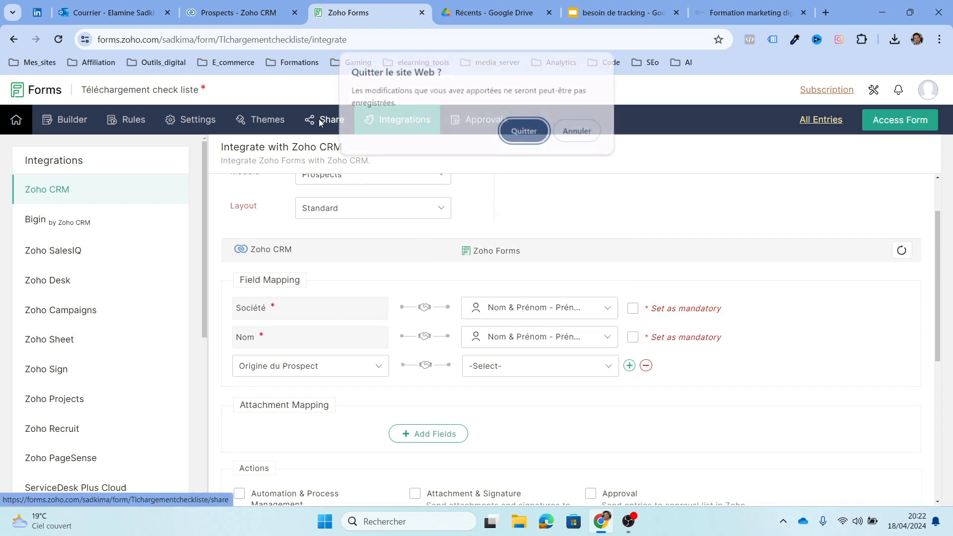
{"action": "left_click", "coordinate": [526, 142]}
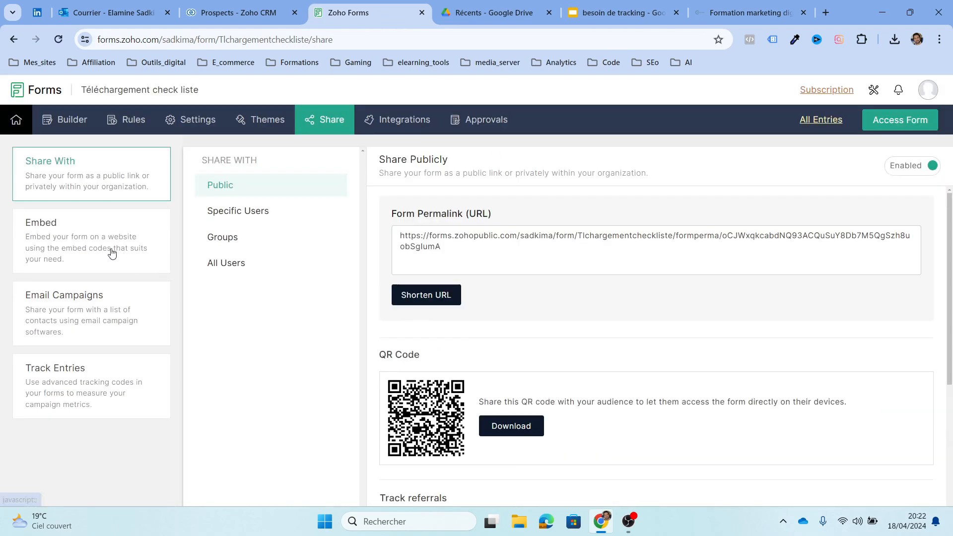
{"action": "left_click", "coordinate": [107, 253]}
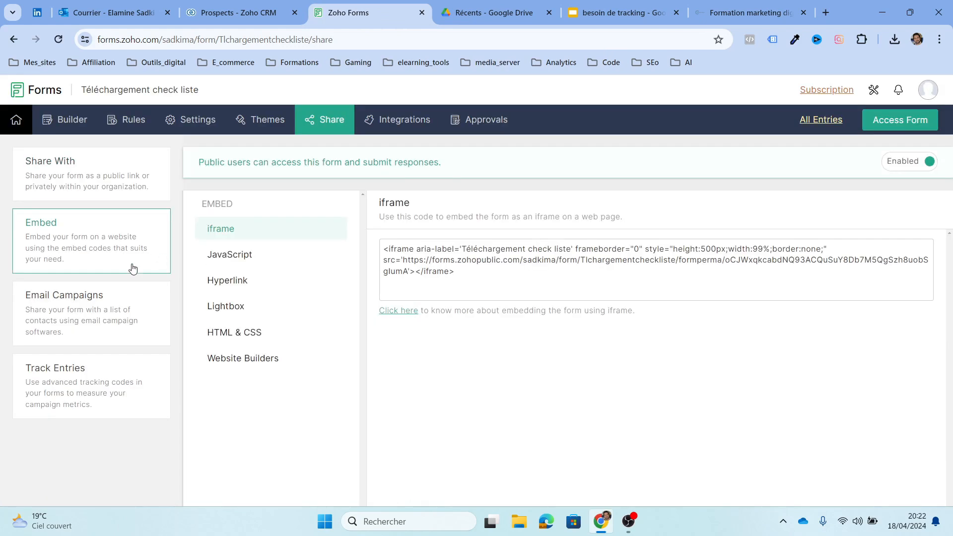
{"action": "left_click", "coordinate": [68, 378]}
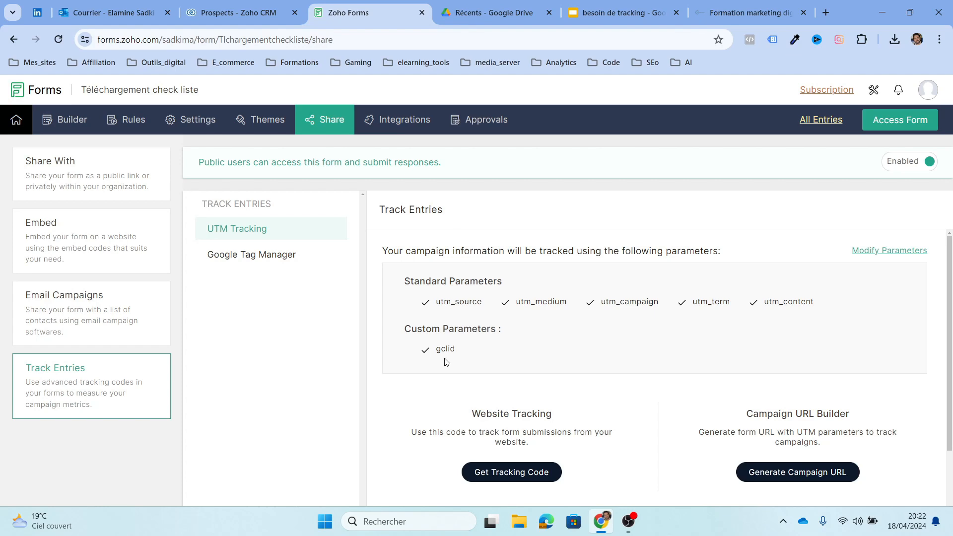
Step: Generate the website tracking code, look through the basic and advanced versions, and copy the advanced tracking code
{"action": "left_click", "coordinate": [509, 472]}
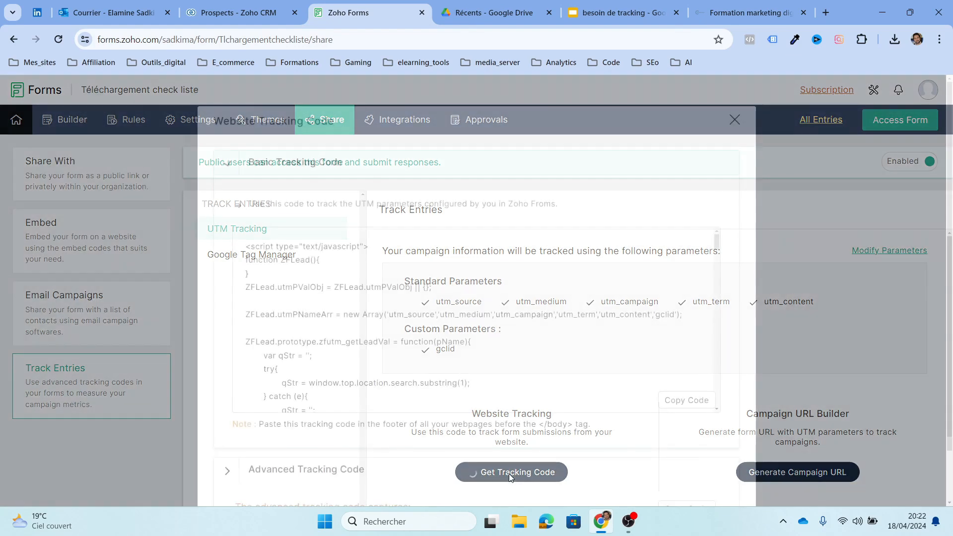
{"action": "scroll", "coordinate": [412, 397], "scroll_direction": "down", "scroll_amount": 4}
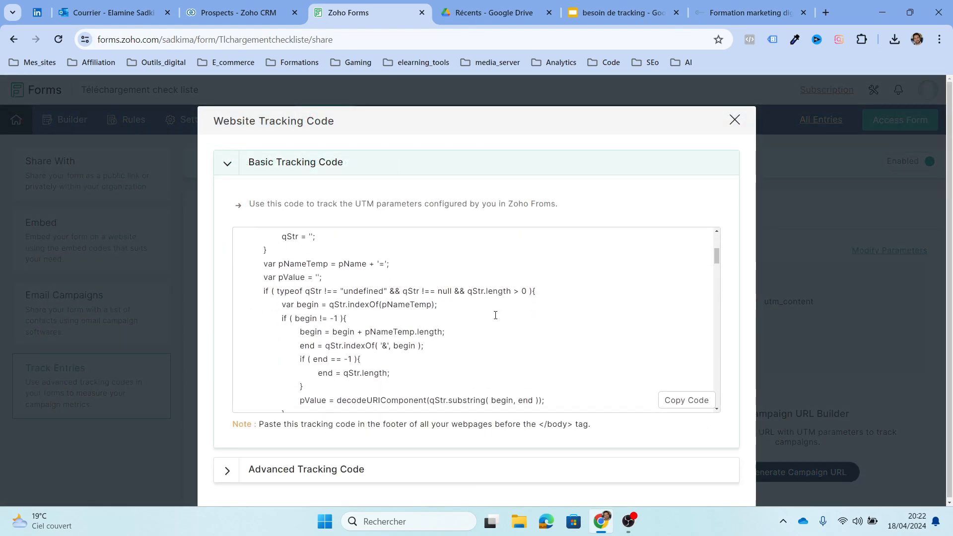
{"action": "left_click", "coordinate": [392, 472]}
{"action": "scroll", "coordinate": [382, 366], "scroll_direction": "down", "scroll_amount": 3}
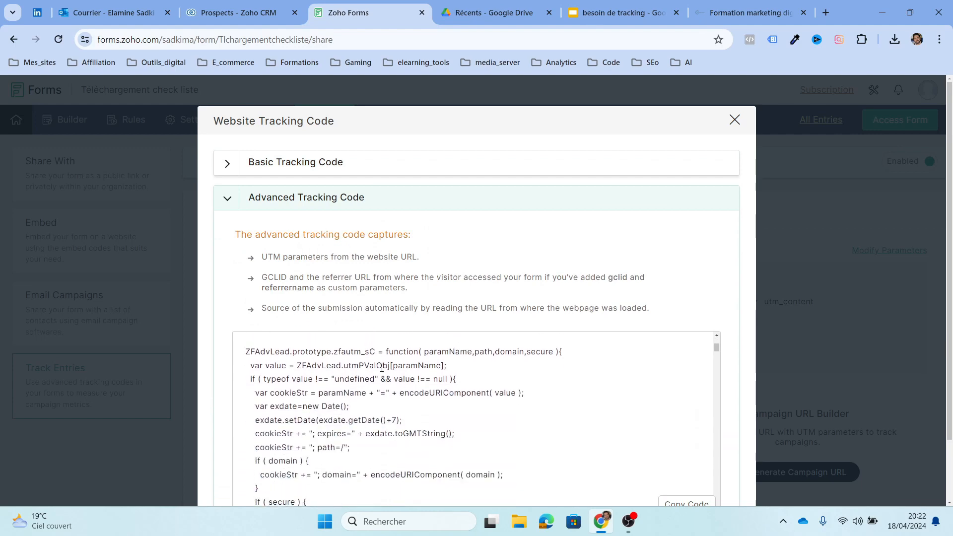
{"action": "scroll", "coordinate": [382, 367], "scroll_direction": "down", "scroll_amount": 10}
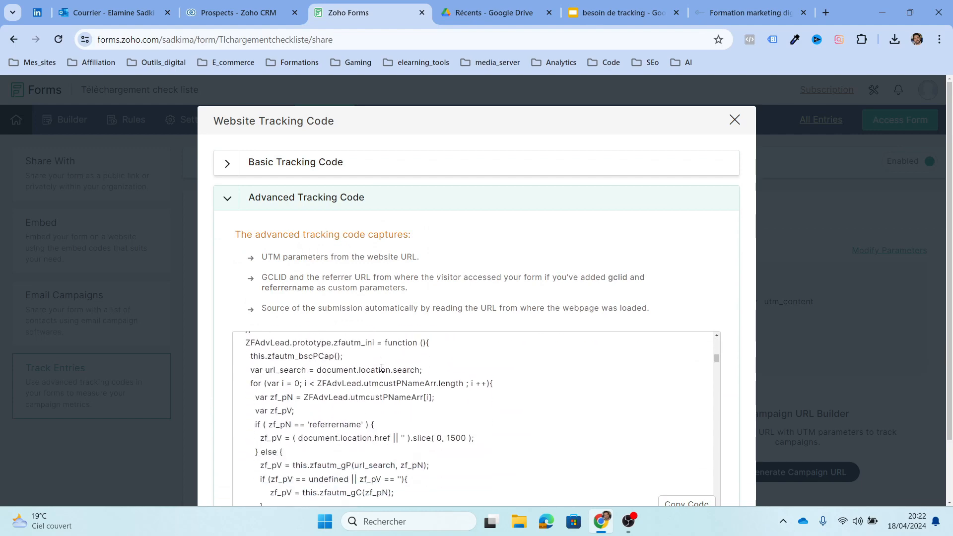
{"action": "left_click", "coordinate": [683, 503]}
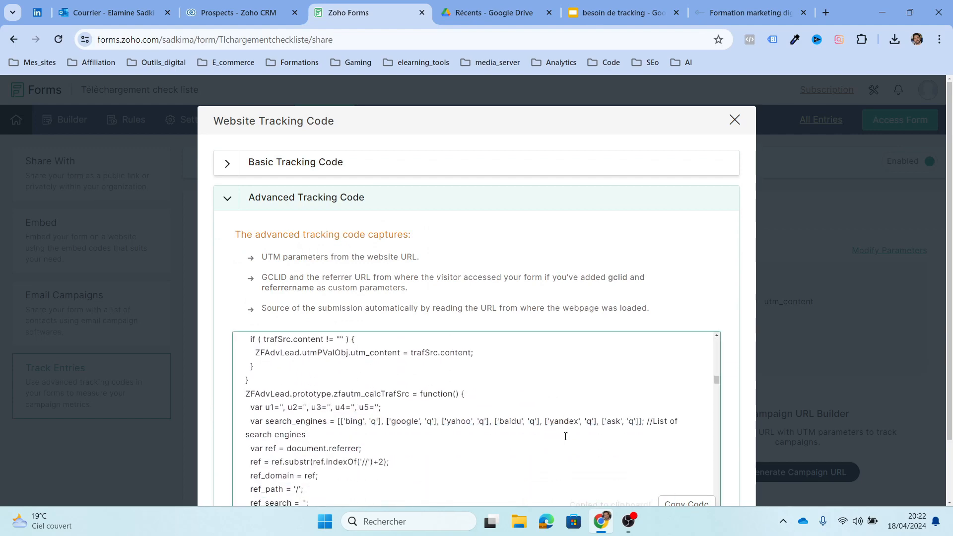
Step: Read through the rest of the advanced tracking code and close the Website Tracking Code dialog
{"action": "scroll", "coordinate": [461, 467], "scroll_direction": "down", "scroll_amount": 10}
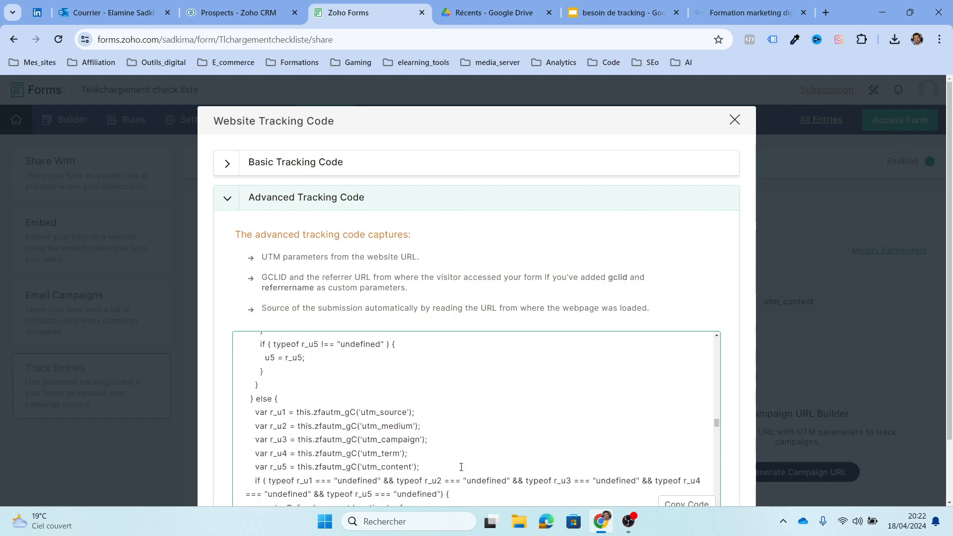
{"action": "scroll", "coordinate": [461, 467], "scroll_direction": "down", "scroll_amount": 10}
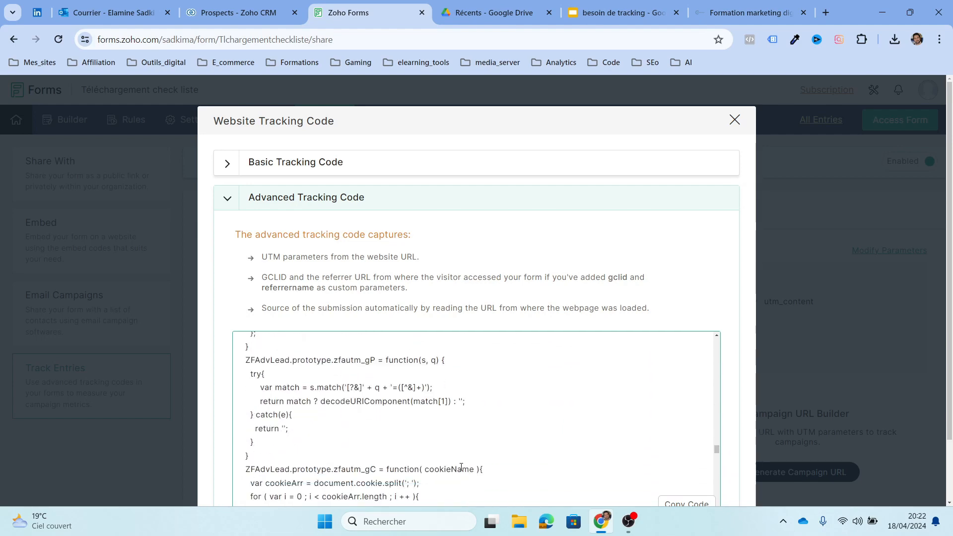
{"action": "scroll", "coordinate": [461, 467], "scroll_direction": "down", "scroll_amount": 10}
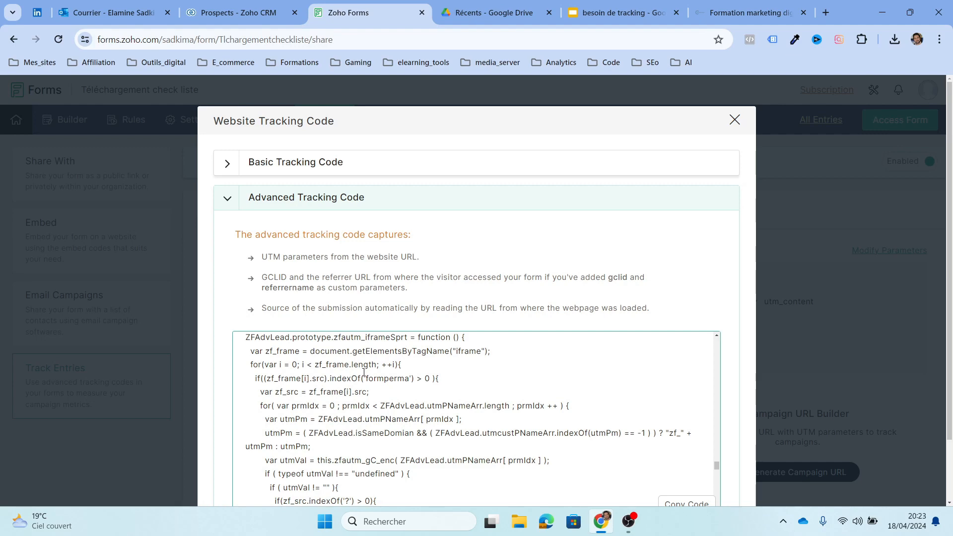
{"action": "left_click", "coordinate": [739, 125]}
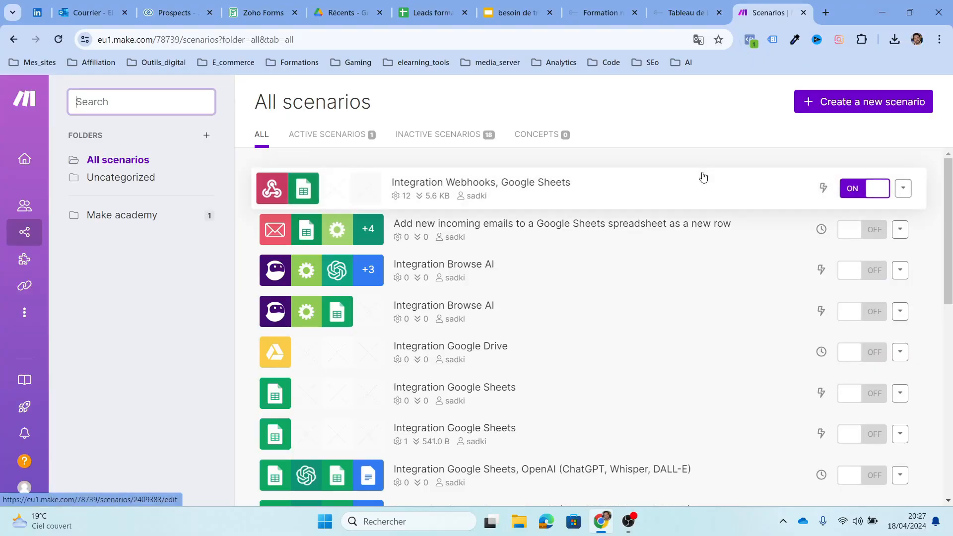
Step: Switch to the Formation Marketing Digital page and examine its training formats and pre-registration form fields
{"action": "left_click", "coordinate": [606, 17]}
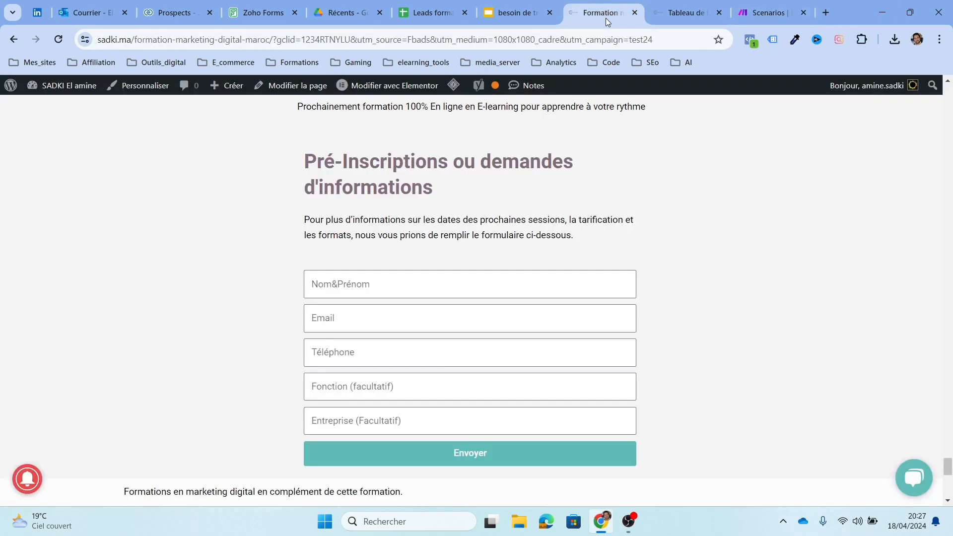
{"action": "scroll", "coordinate": [484, 275], "scroll_direction": "up", "scroll_amount": 5}
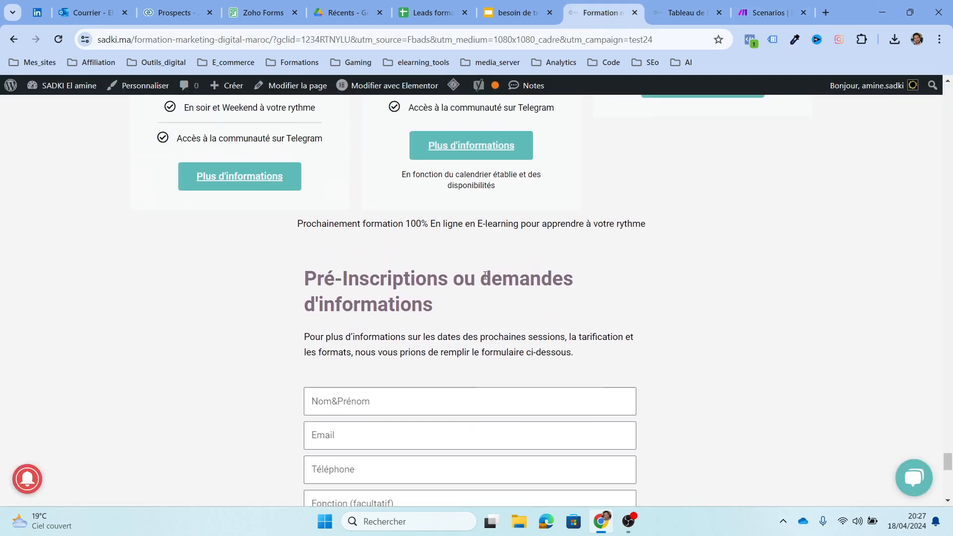
{"action": "scroll", "coordinate": [485, 275], "scroll_direction": "up", "scroll_amount": 5}
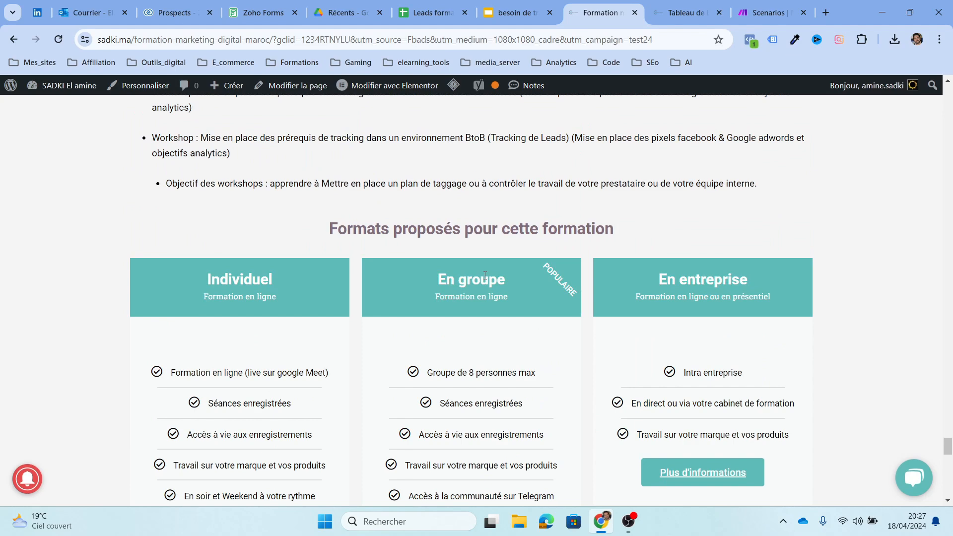
{"action": "scroll", "coordinate": [485, 275], "scroll_direction": "down", "scroll_amount": 10}
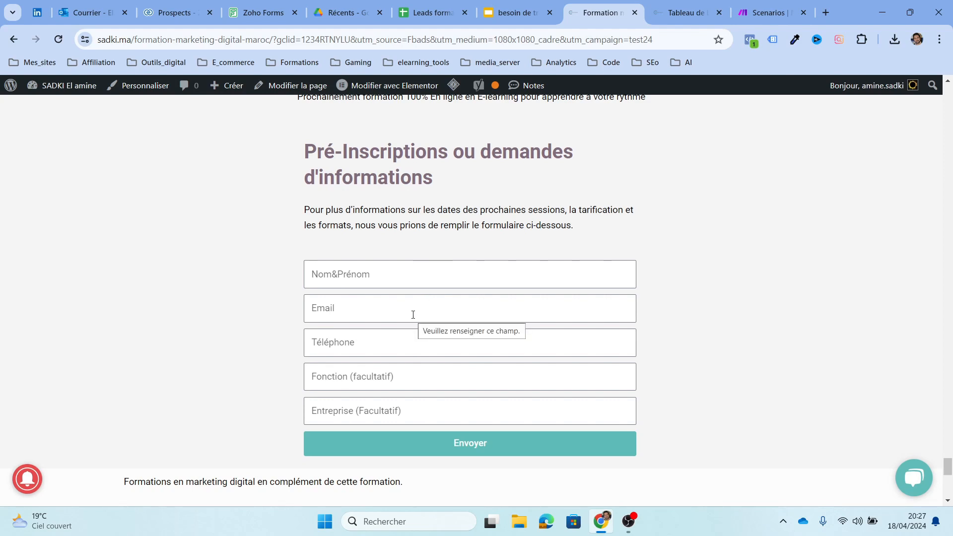
Step: Switch to the Leads formations spreadsheet and go through the contact columns from Nom&Prenom to Entreprise
{"action": "left_click", "coordinate": [450, 5]}
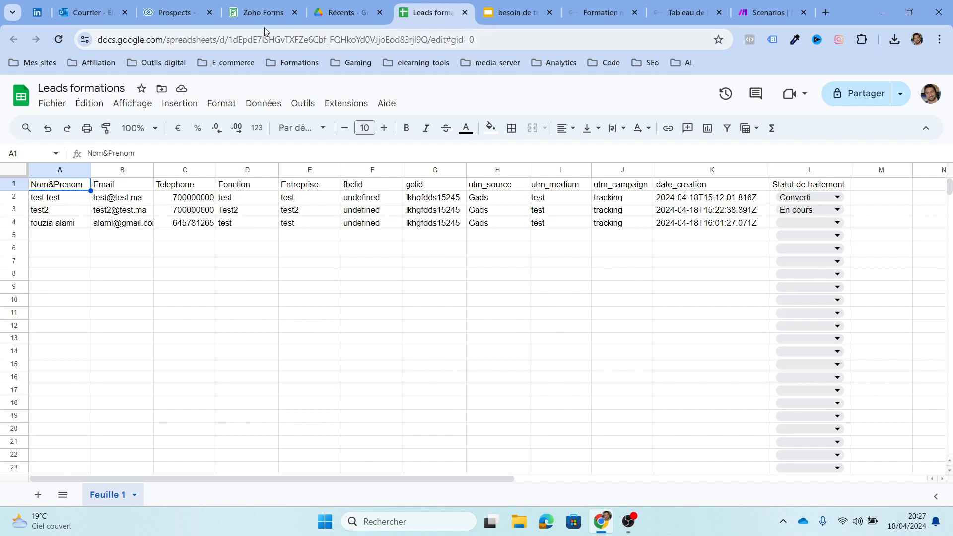
{"action": "left_click", "coordinate": [56, 214]}
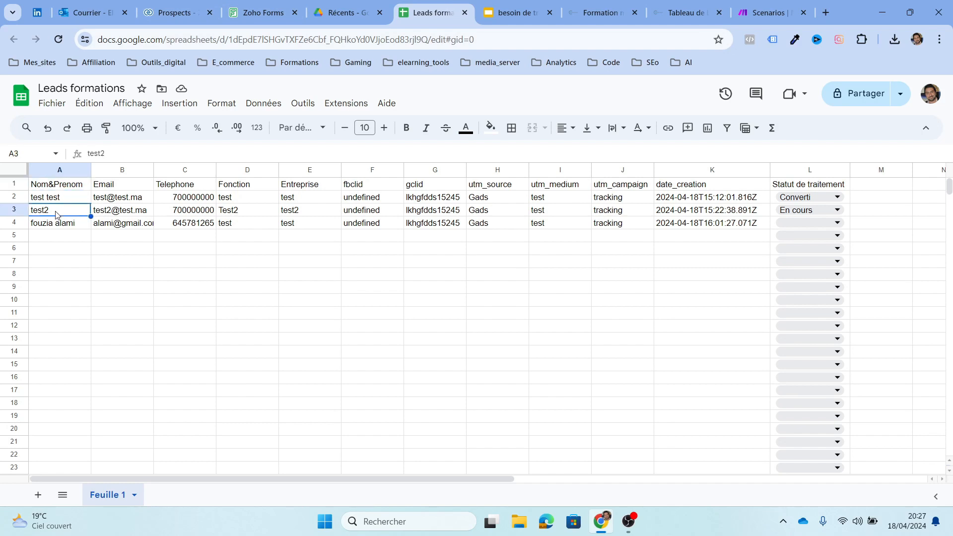
{"action": "left_click", "coordinate": [72, 186]}
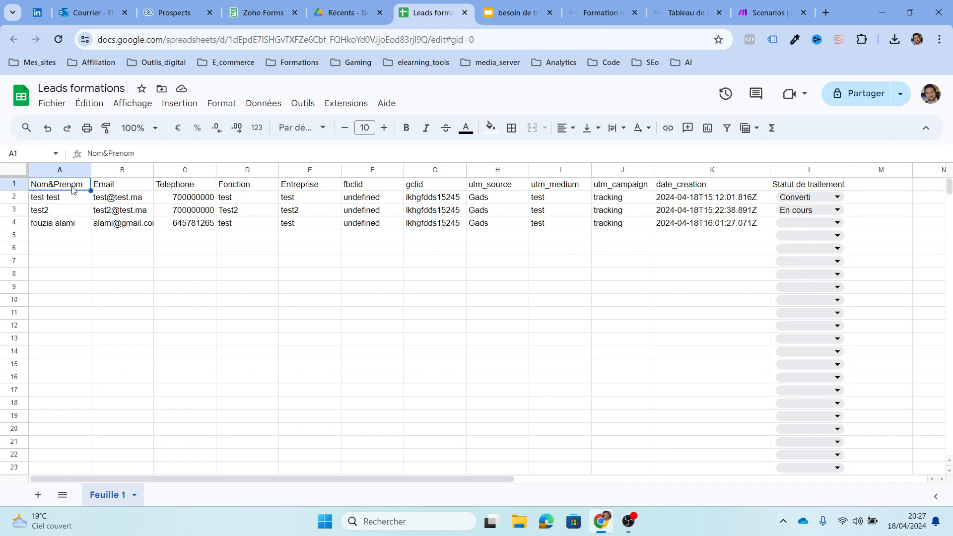
{"action": "left_click", "coordinate": [123, 188]}
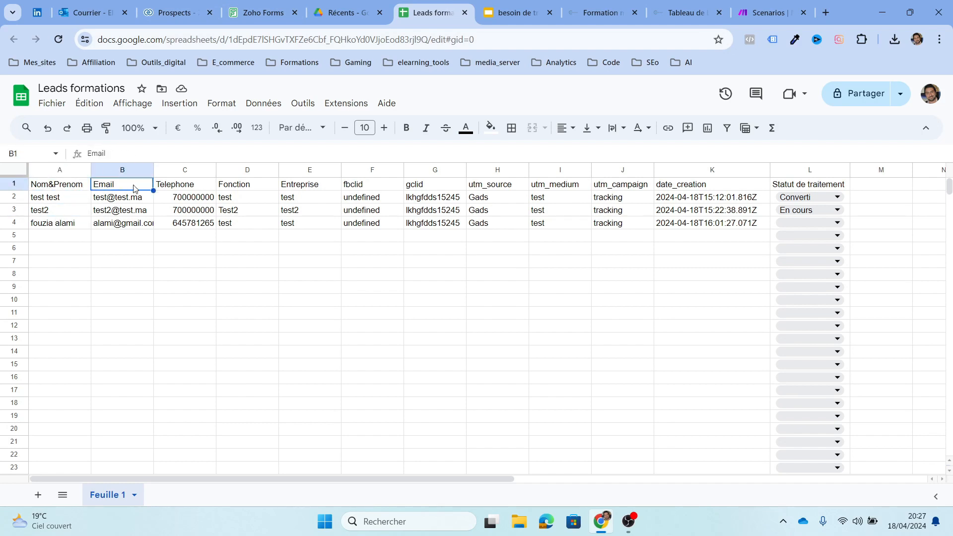
{"action": "left_click", "coordinate": [170, 190]}
{"action": "left_click", "coordinate": [226, 188]}
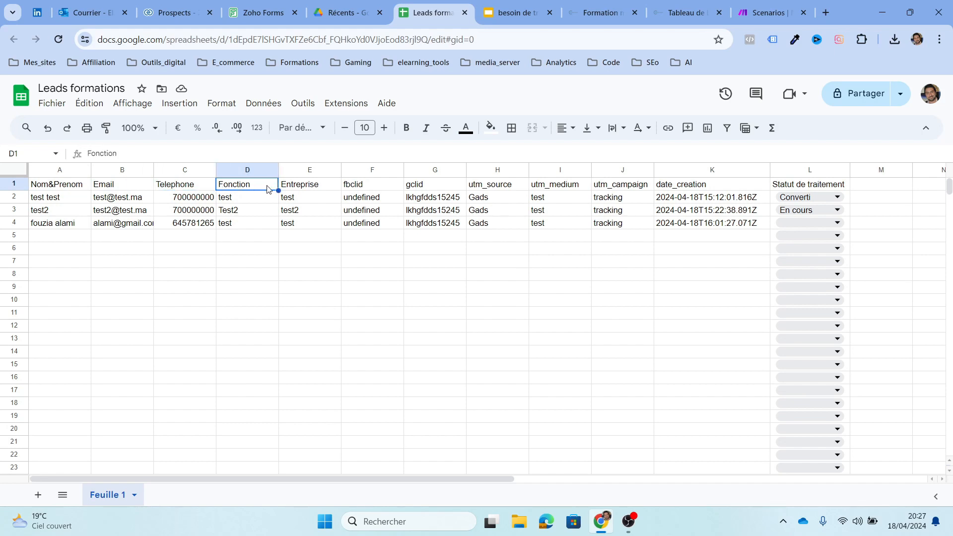
{"action": "left_click", "coordinate": [314, 188]}
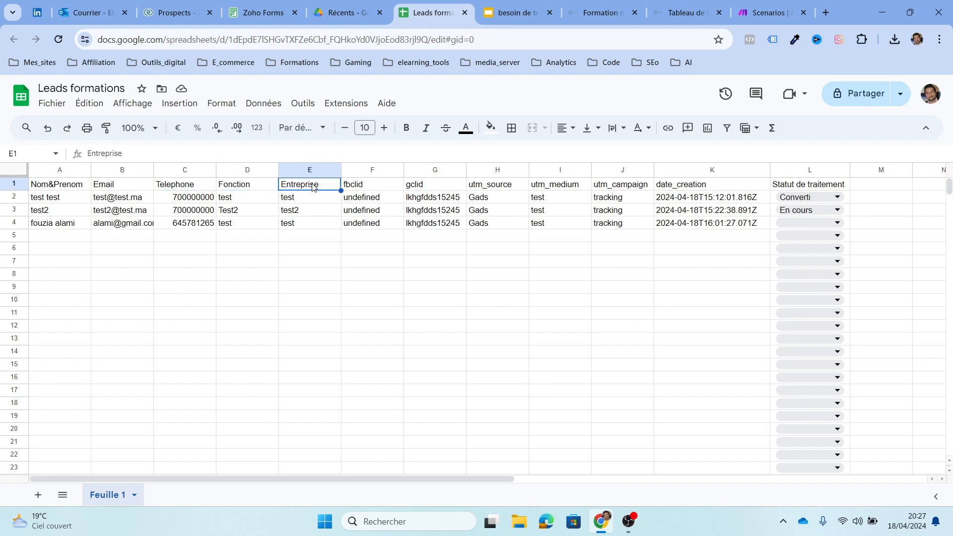
Step: Go through the tracking columns fbclid, gclid, utm_source, utm_medium and utm_campaign in the header row
{"action": "left_click", "coordinate": [360, 188]}
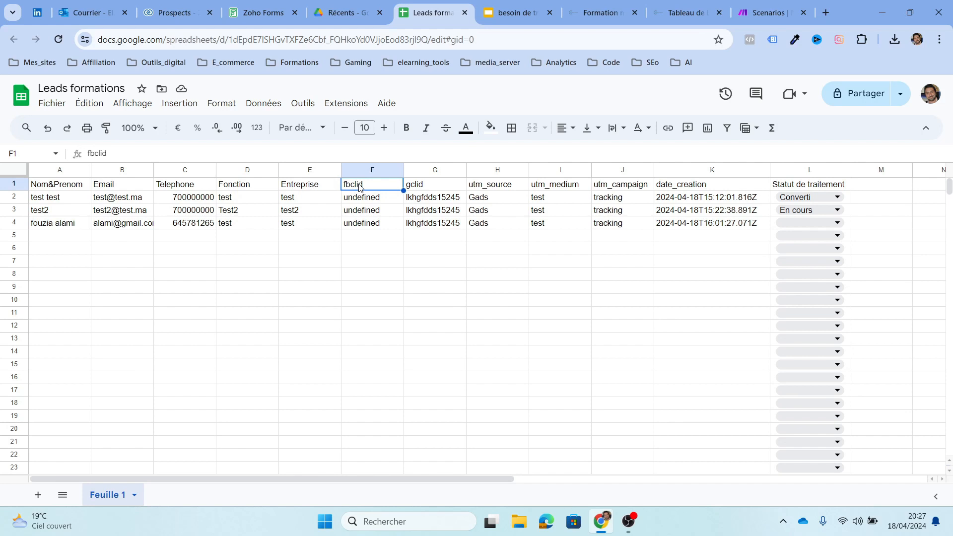
{"action": "left_click", "coordinate": [419, 191]}
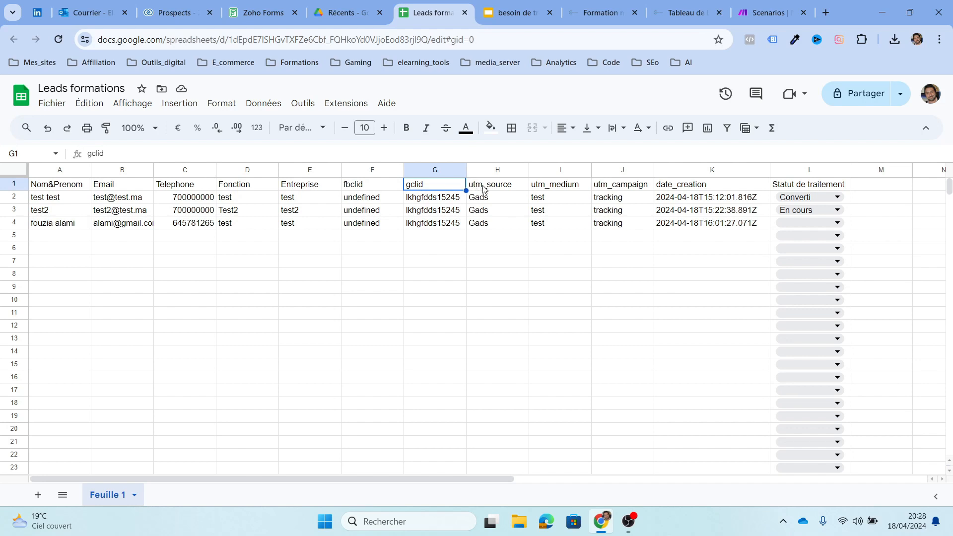
{"action": "left_click", "coordinate": [483, 189]}
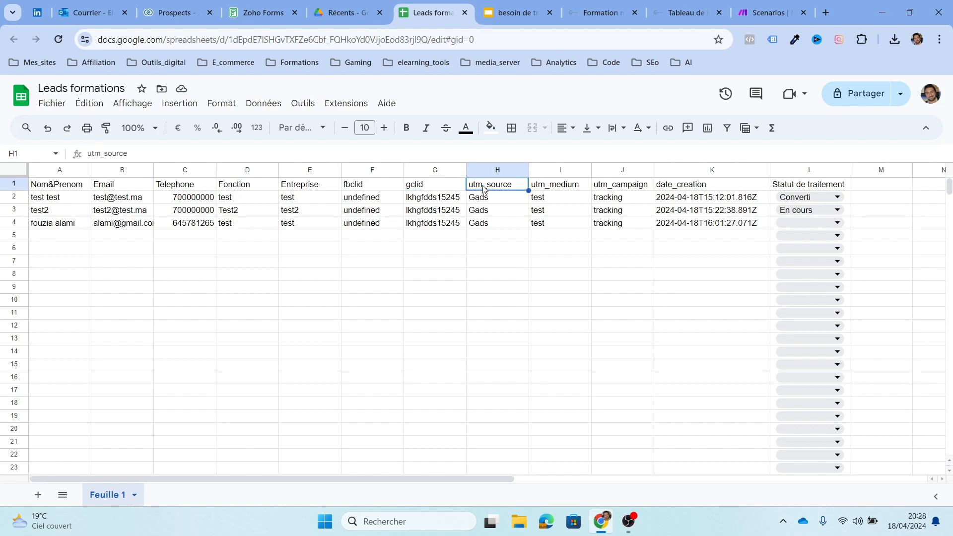
{"action": "left_click", "coordinate": [558, 191]}
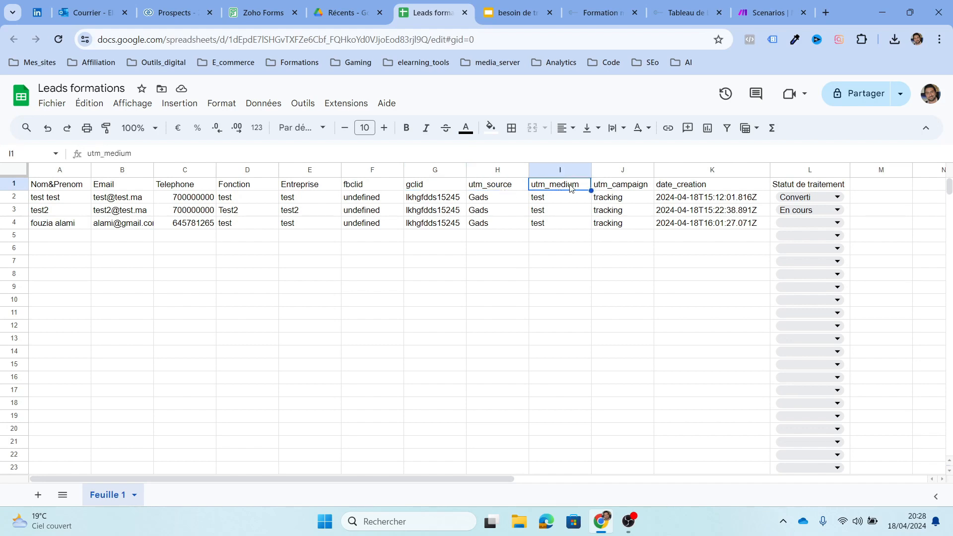
{"action": "left_click", "coordinate": [634, 189]}
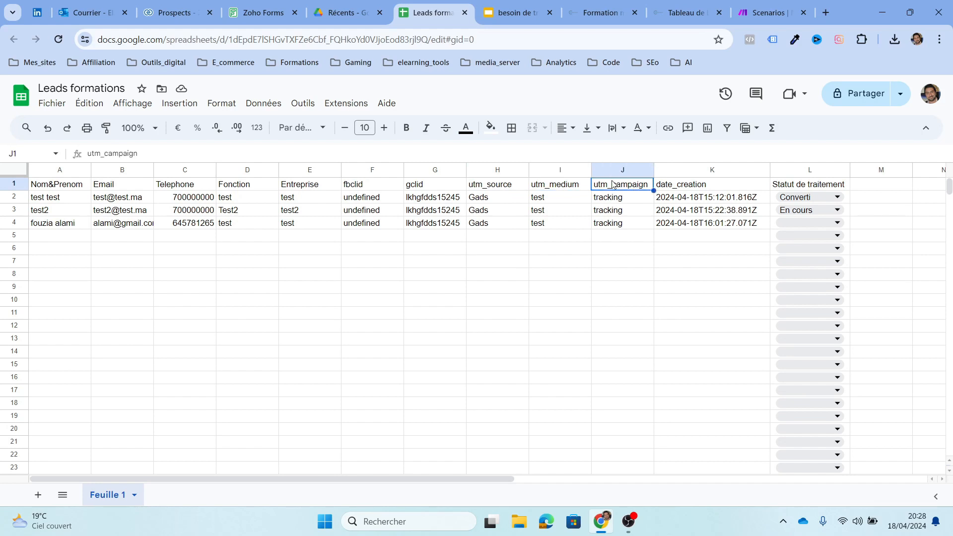
{"action": "left_click", "coordinate": [550, 188]}
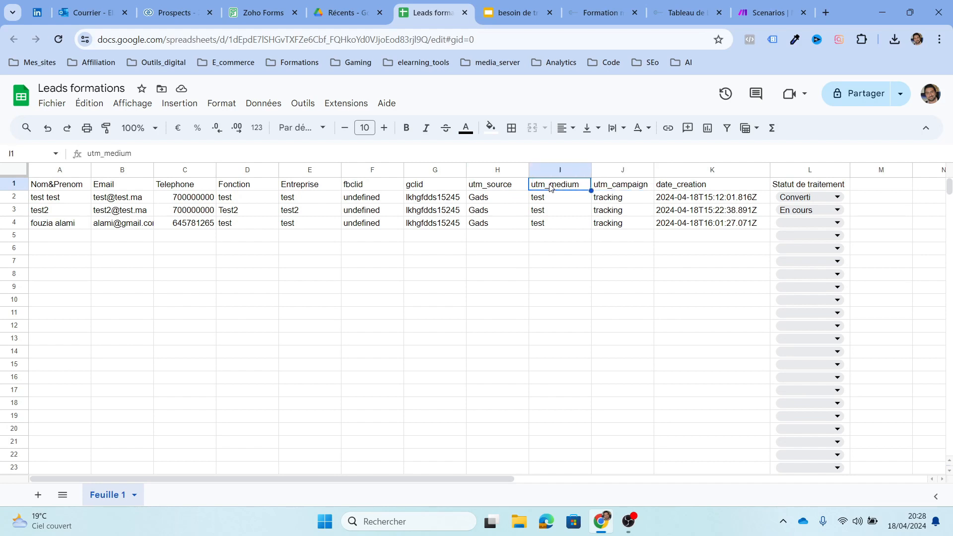
{"action": "left_click", "coordinate": [617, 187]}
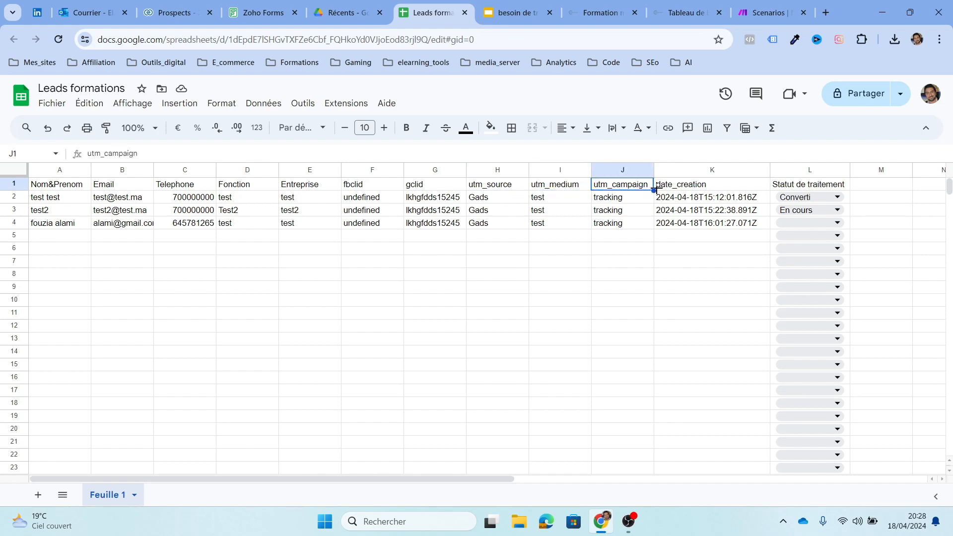
Step: Check the date_creation column and the Statut de traitement choices for the second lead without changing its status
{"action": "left_click", "coordinate": [679, 188]}
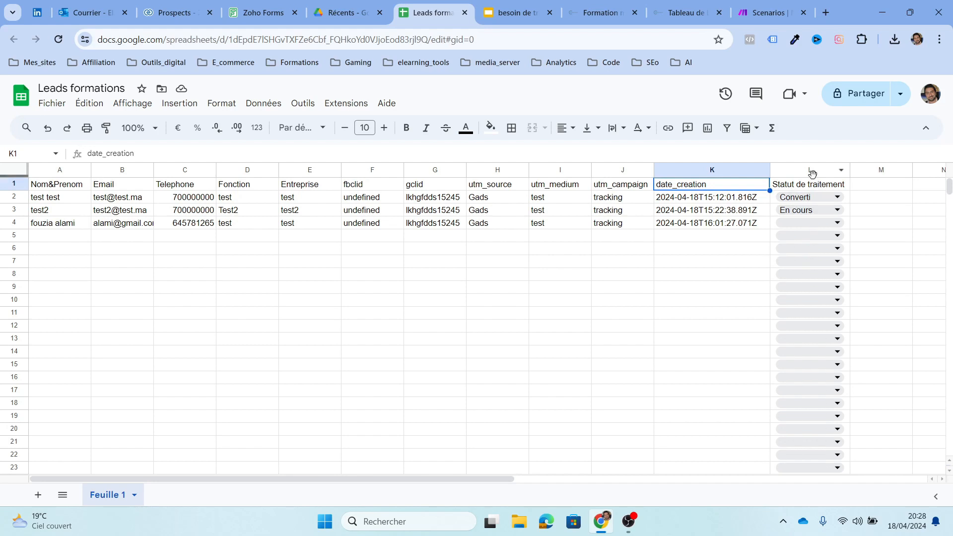
{"action": "left_click", "coordinate": [833, 212]}
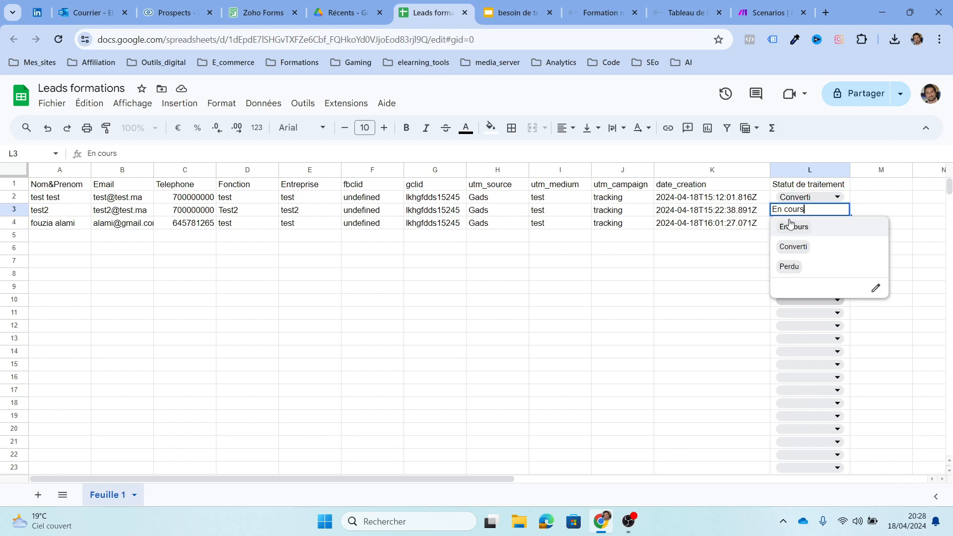
{"action": "left_click", "coordinate": [719, 279]}
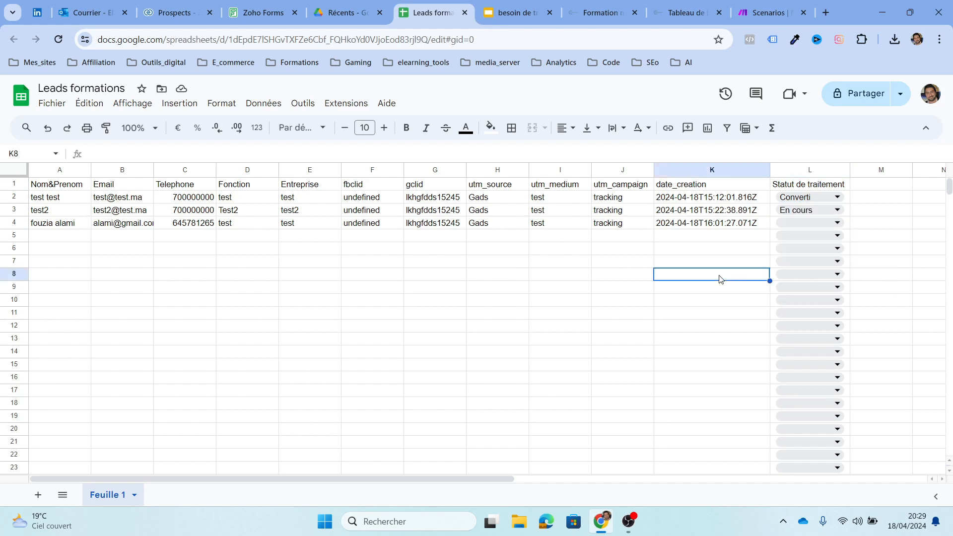
Step: Compare the training page's pre-registration form with the Integration Webhooks, Google Sheets scenario in Make's scenario list
{"action": "left_click", "coordinate": [777, 15]}
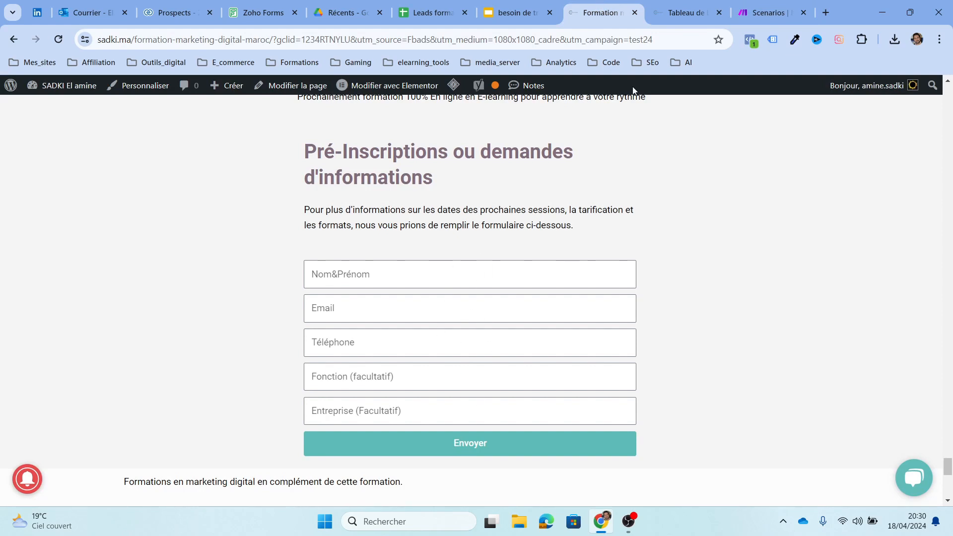
{"action": "left_click", "coordinate": [758, 9]}
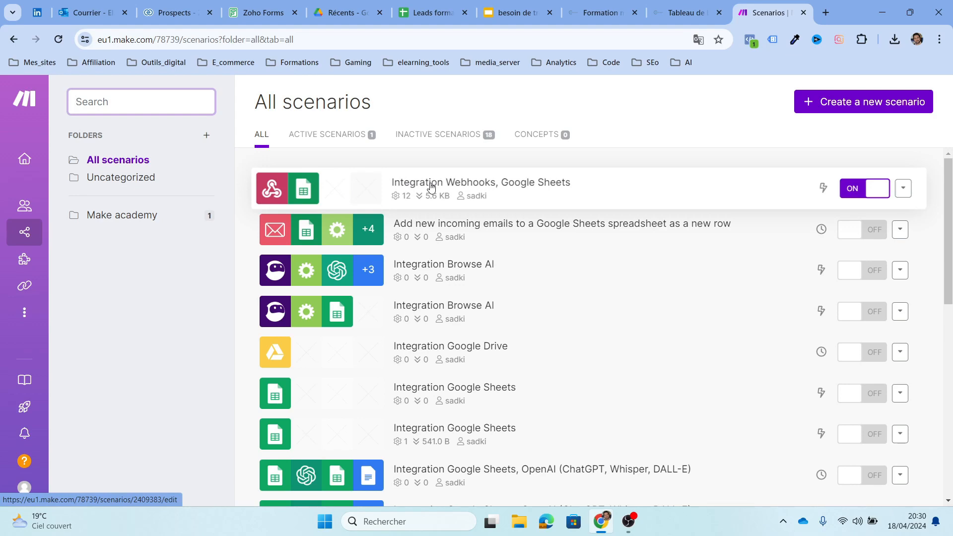
{"action": "left_click", "coordinate": [598, 13]}
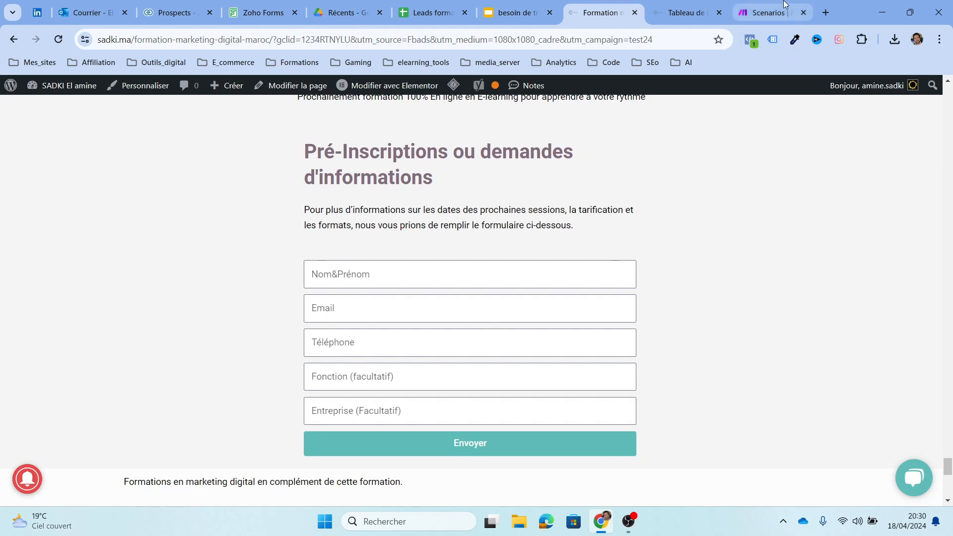
{"action": "left_click", "coordinate": [771, 11]}
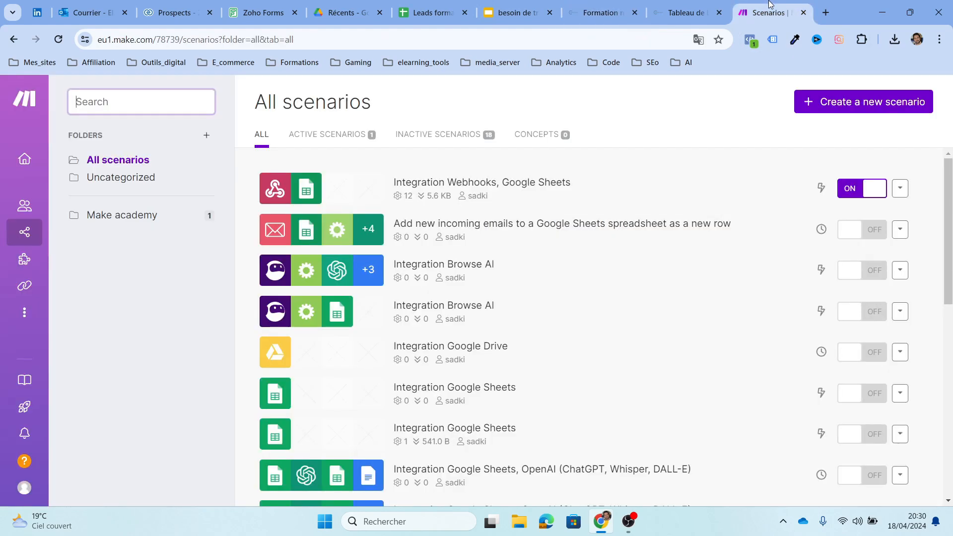
Step: Open the training page in the Elementor editor, close the Navigator and go to the pre-registration form
{"action": "left_click", "coordinate": [610, 10]}
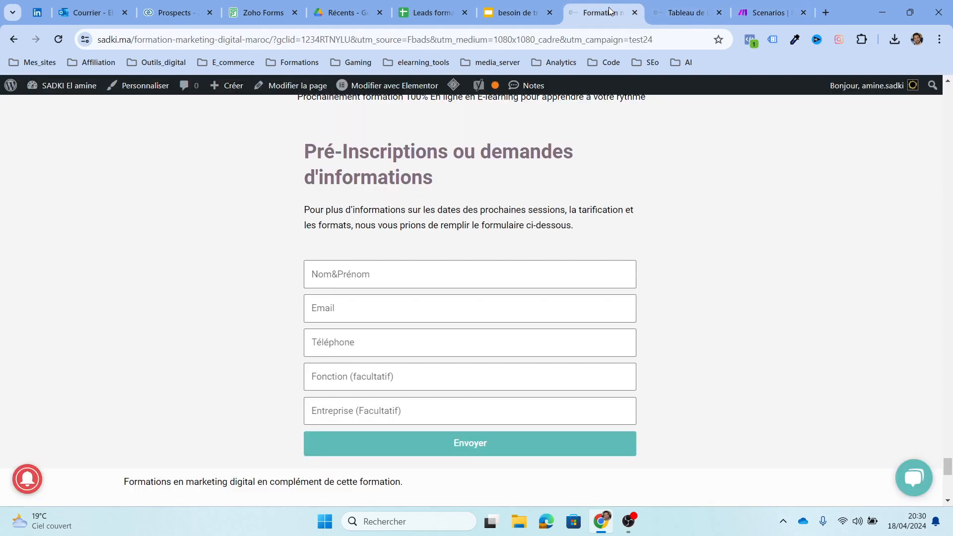
{"action": "left_click", "coordinate": [403, 91]}
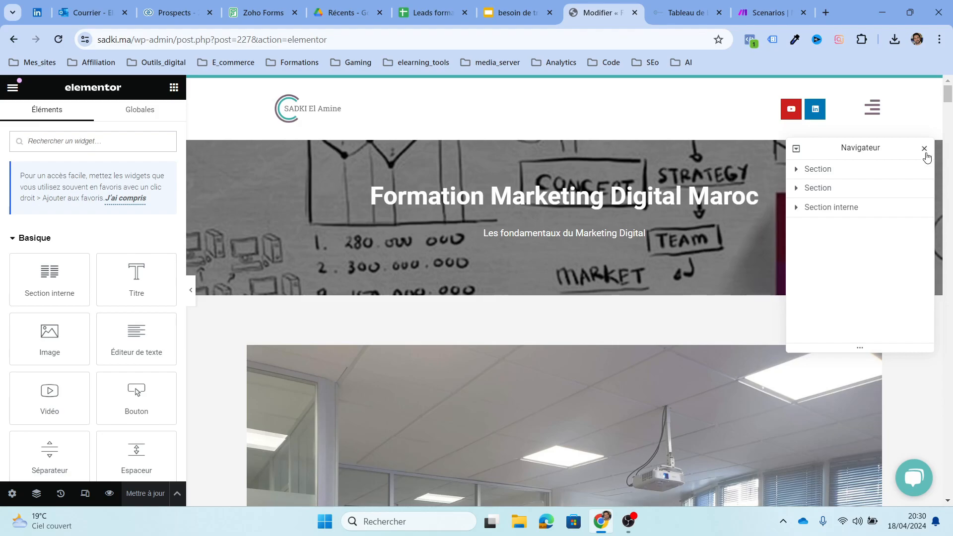
{"action": "left_click", "coordinate": [925, 150]}
{"action": "scroll", "coordinate": [811, 296], "scroll_direction": "down", "scroll_amount": 10}
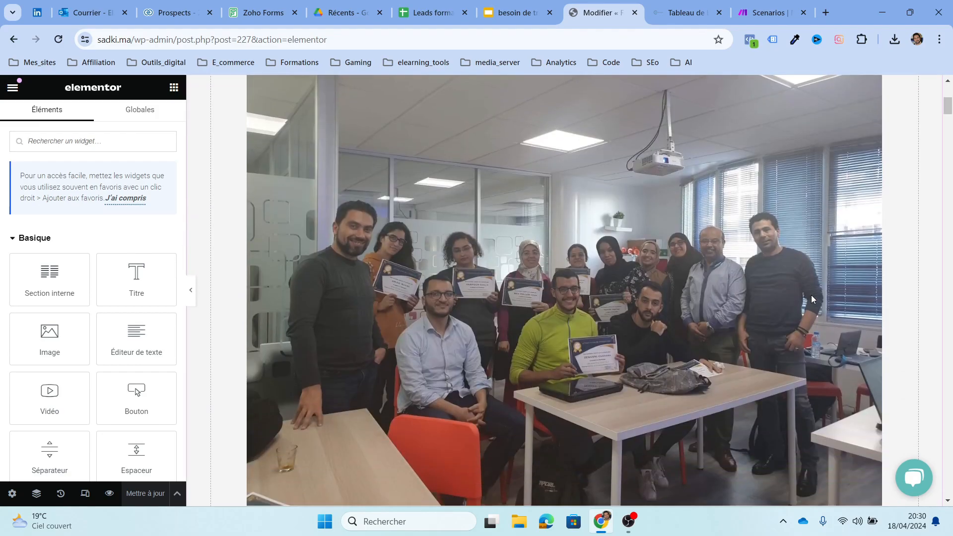
{"action": "scroll", "coordinate": [812, 299], "scroll_direction": "down", "scroll_amount": 20}
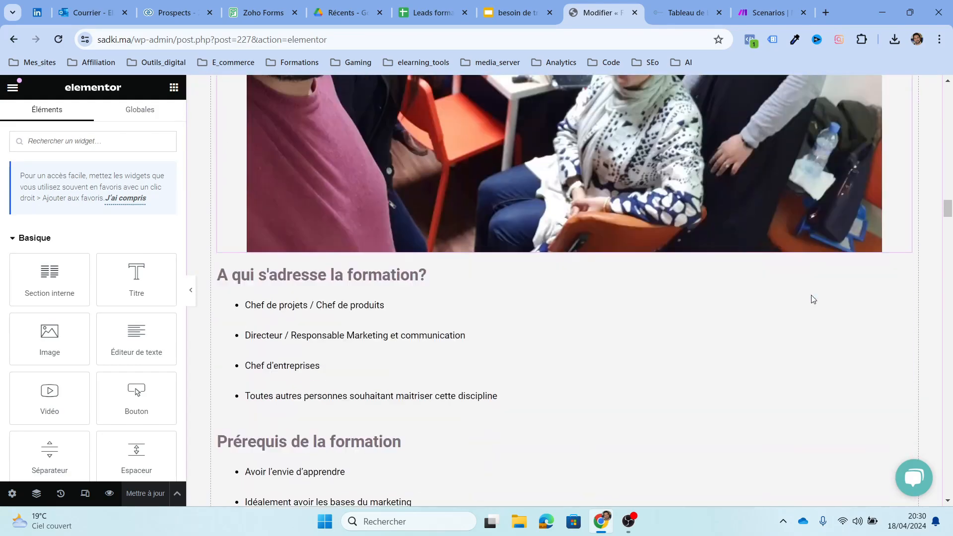
{"action": "scroll", "coordinate": [811, 298], "scroll_direction": "down", "scroll_amount": 20}
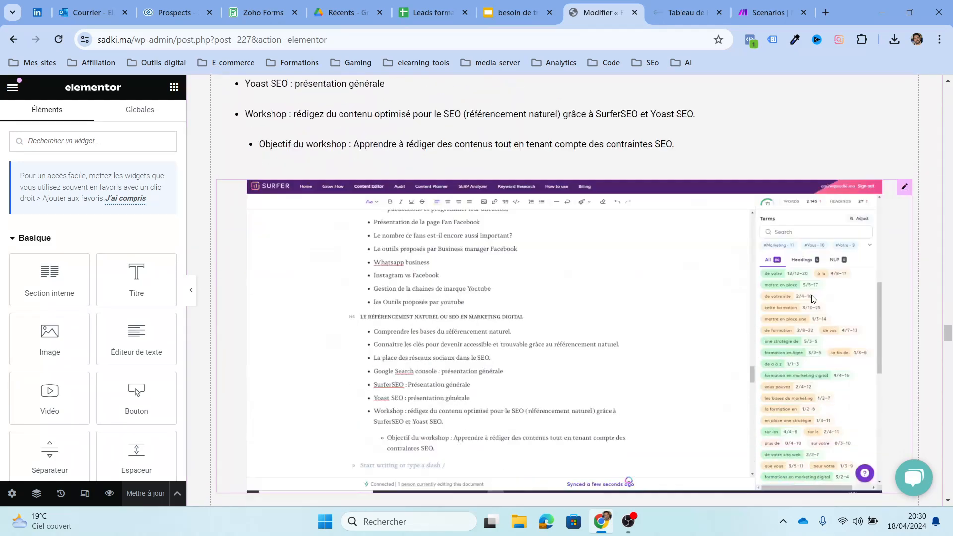
{"action": "scroll", "coordinate": [811, 299], "scroll_direction": "down", "scroll_amount": 20}
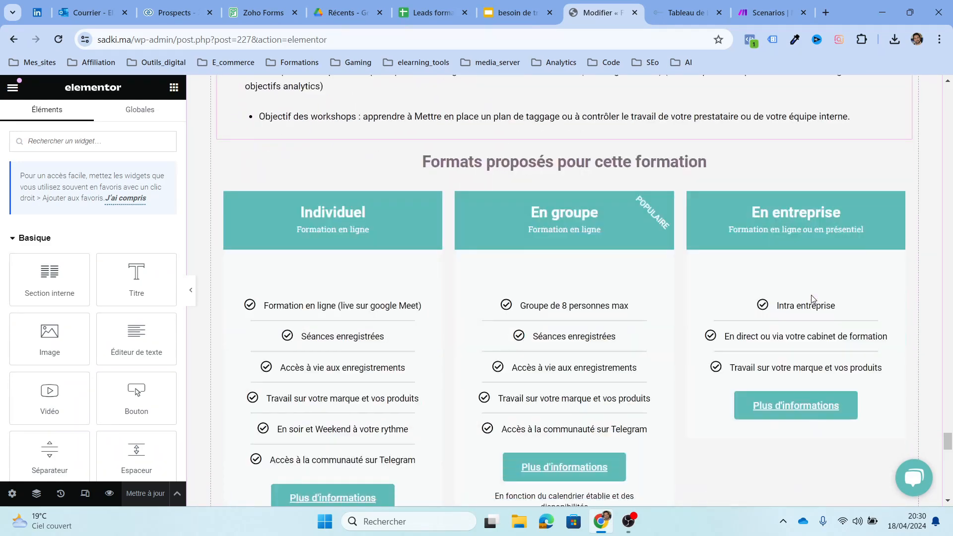
{"action": "scroll", "coordinate": [812, 298], "scroll_direction": "down", "scroll_amount": 3}
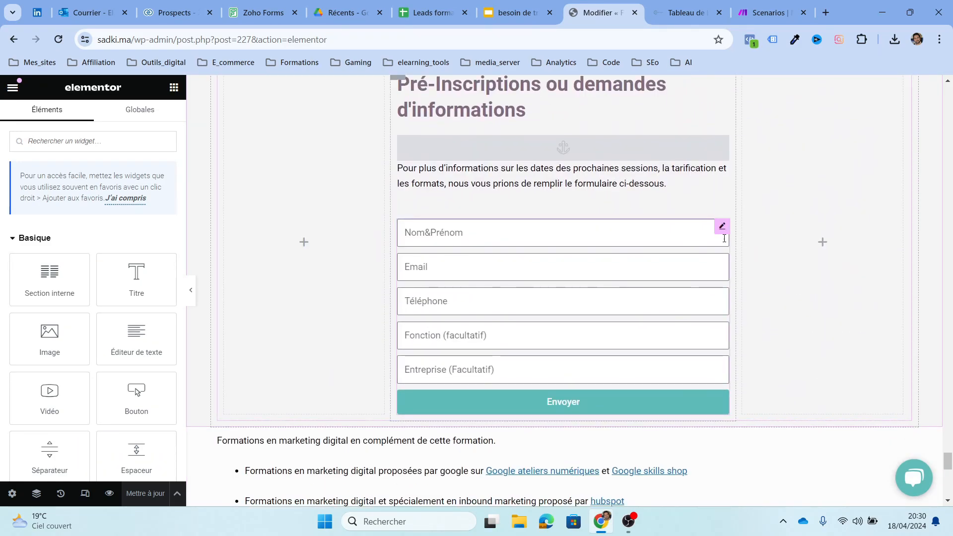
Step: Open the pre-registration form's settings and review its tracking fields and the actions run after submission
{"action": "left_click", "coordinate": [722, 229]}
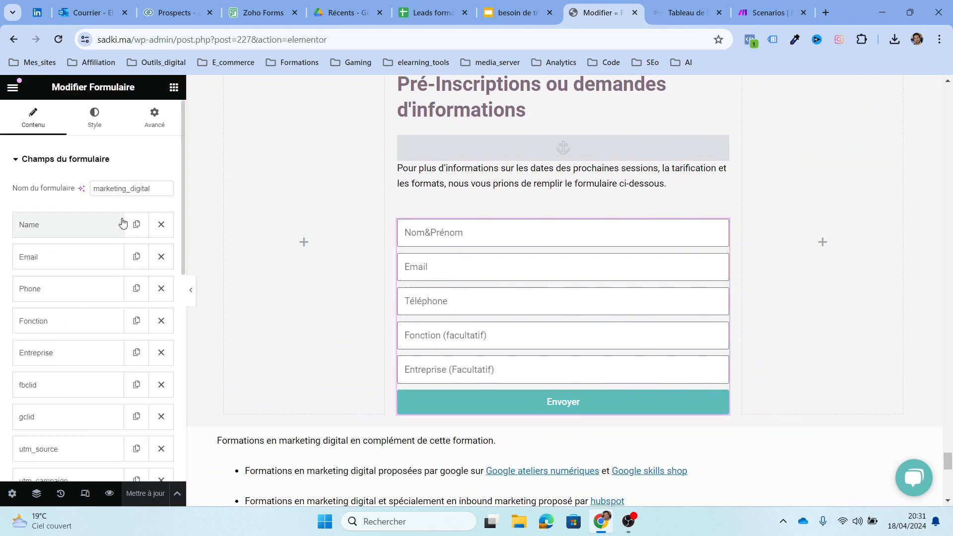
{"action": "scroll", "coordinate": [127, 228], "scroll_direction": "down", "scroll_amount": 5}
{"action": "scroll", "coordinate": [123, 221], "scroll_direction": "down", "scroll_amount": 3}
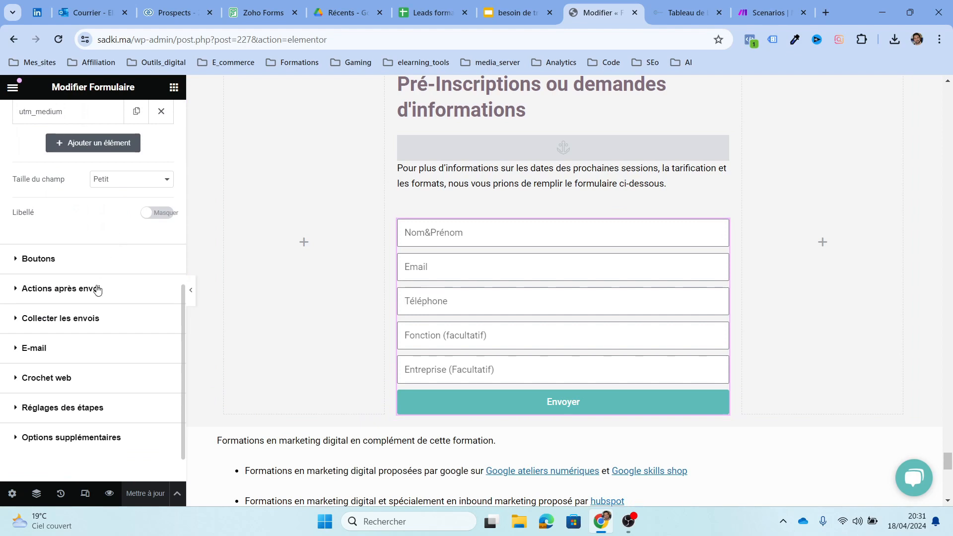
{"action": "left_click", "coordinate": [90, 298]}
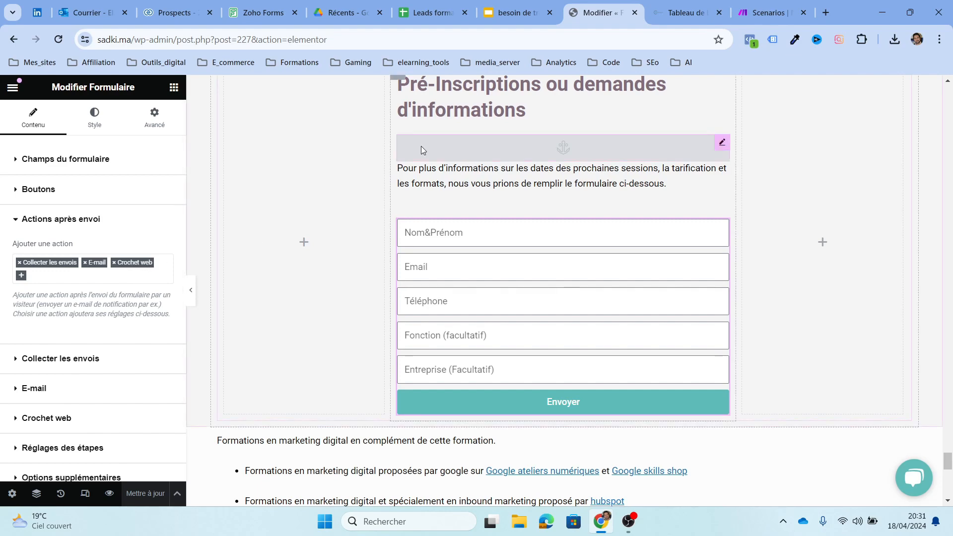
Step: Open the Integration Webhooks, Google Sheets scenario in Make for editing and check its Webhooks module settings
{"action": "left_click", "coordinate": [747, 5]}
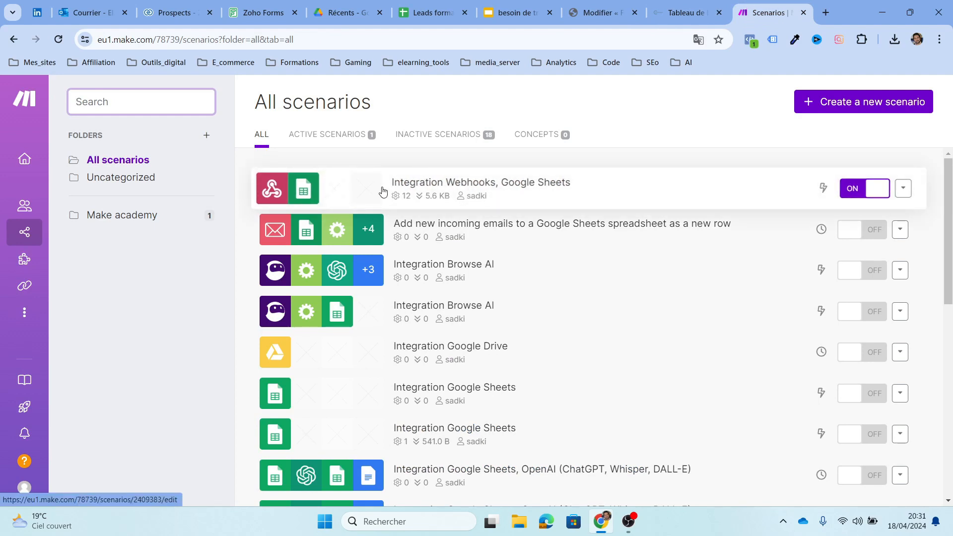
{"action": "left_click", "coordinate": [460, 190]}
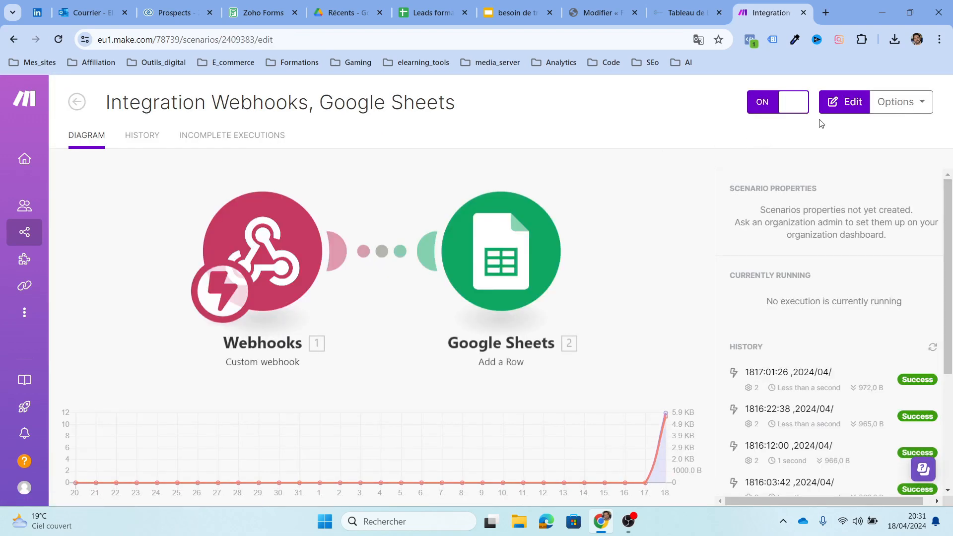
{"action": "left_click", "coordinate": [834, 112]}
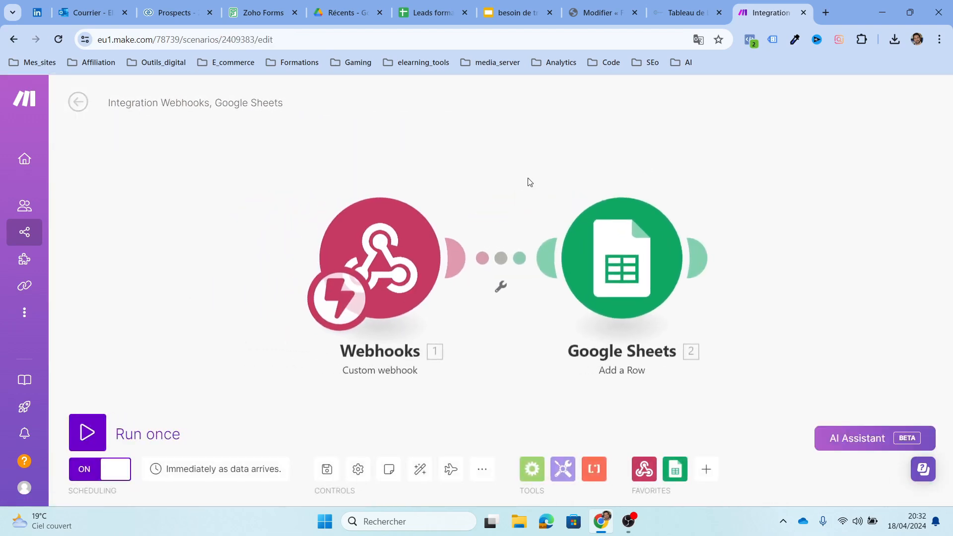
{"action": "left_click", "coordinate": [411, 267]}
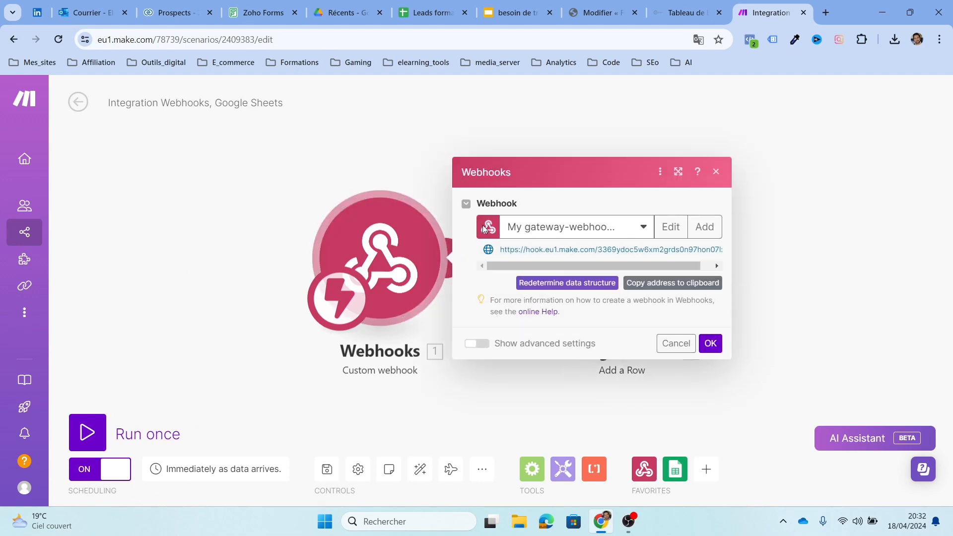
{"action": "left_click", "coordinate": [786, 276]}
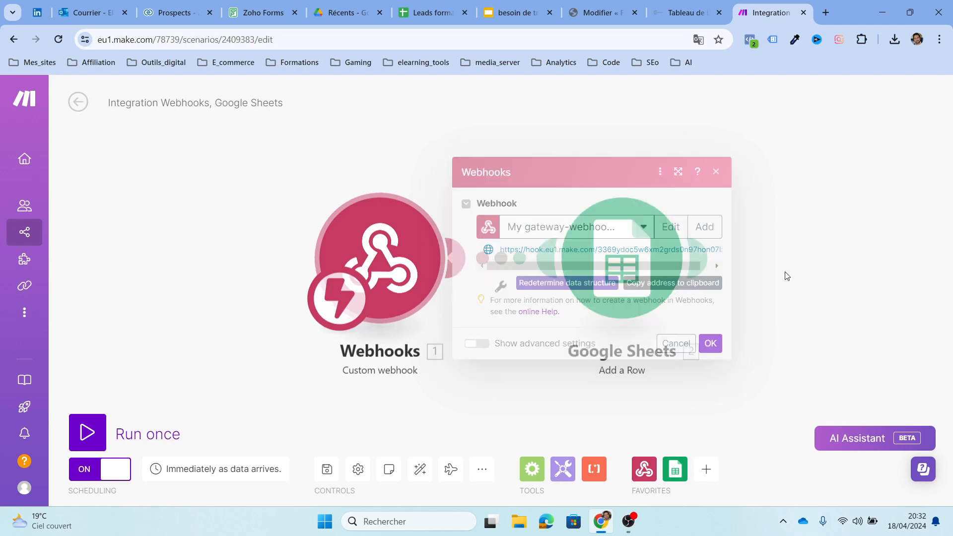
{"action": "left_click", "coordinate": [785, 274]}
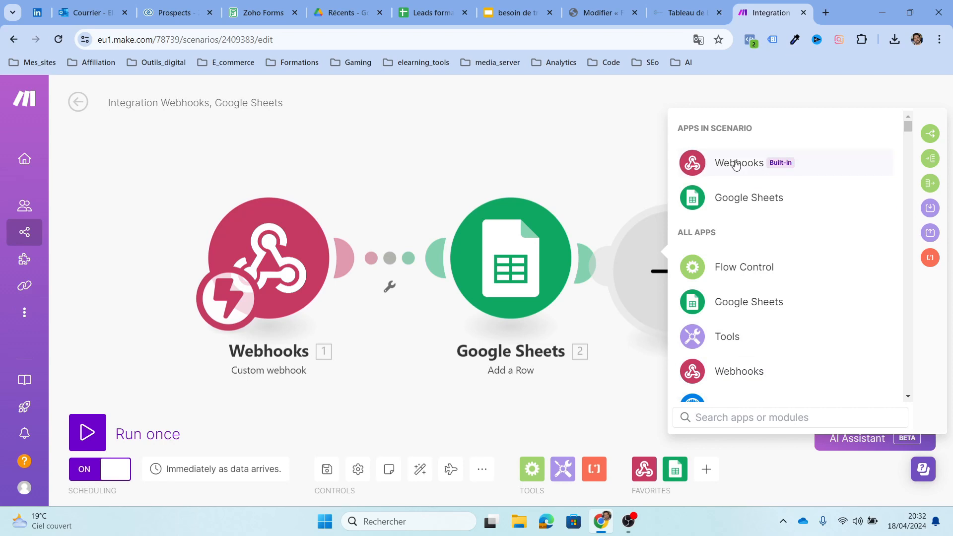
{"action": "left_click", "coordinate": [630, 178]}
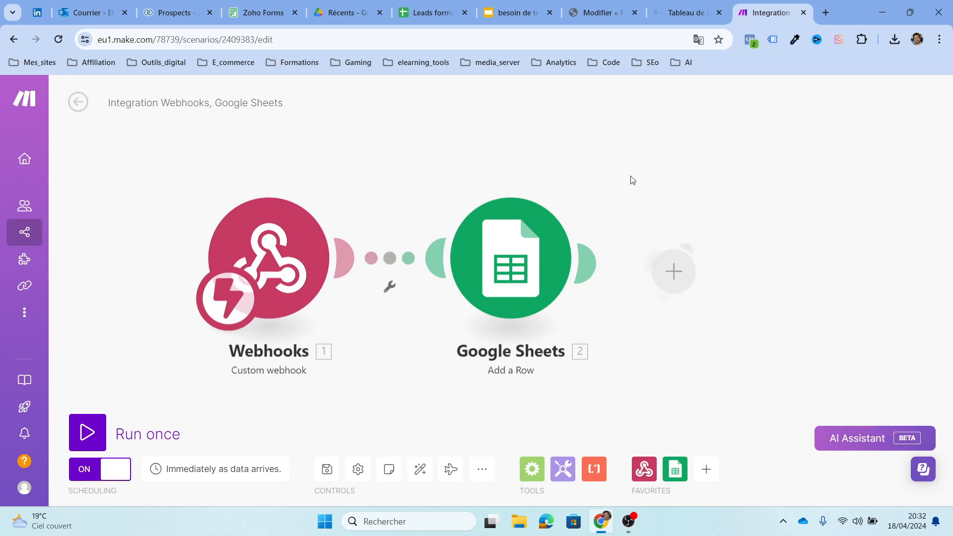
Step: Compare the webhook address in Make's Webhooks module with the Crochet web URL of the Elementor form
{"action": "left_click", "coordinate": [289, 244]}
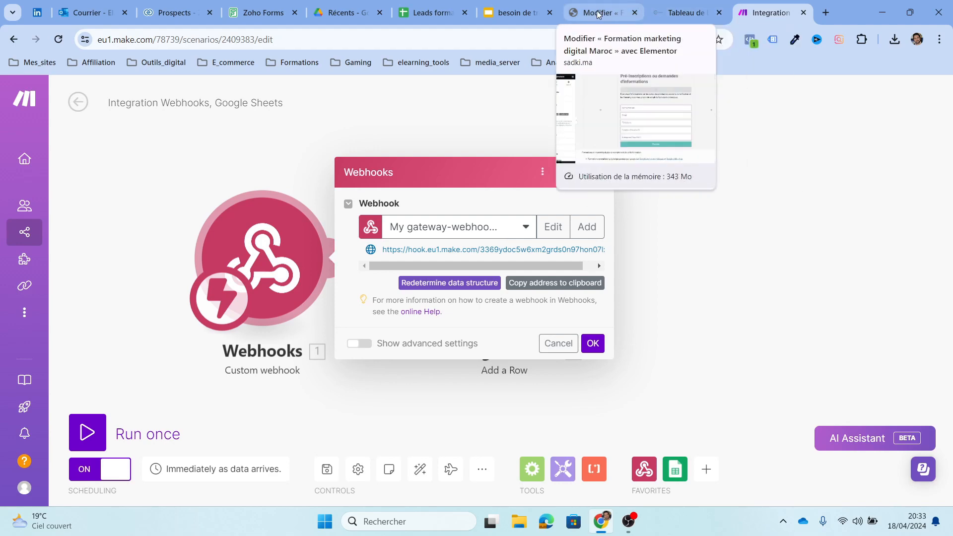
{"action": "left_click", "coordinate": [629, 4]}
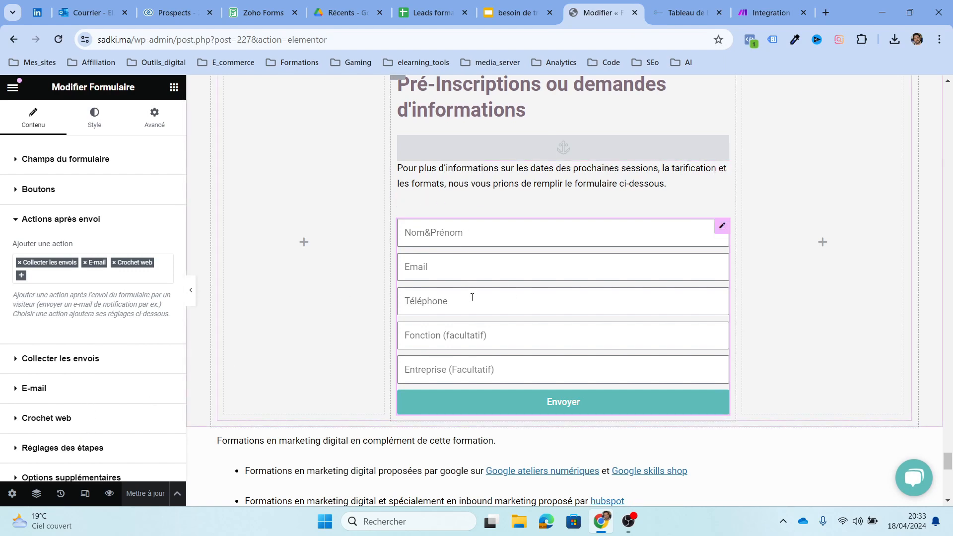
{"action": "left_click", "coordinate": [92, 419]}
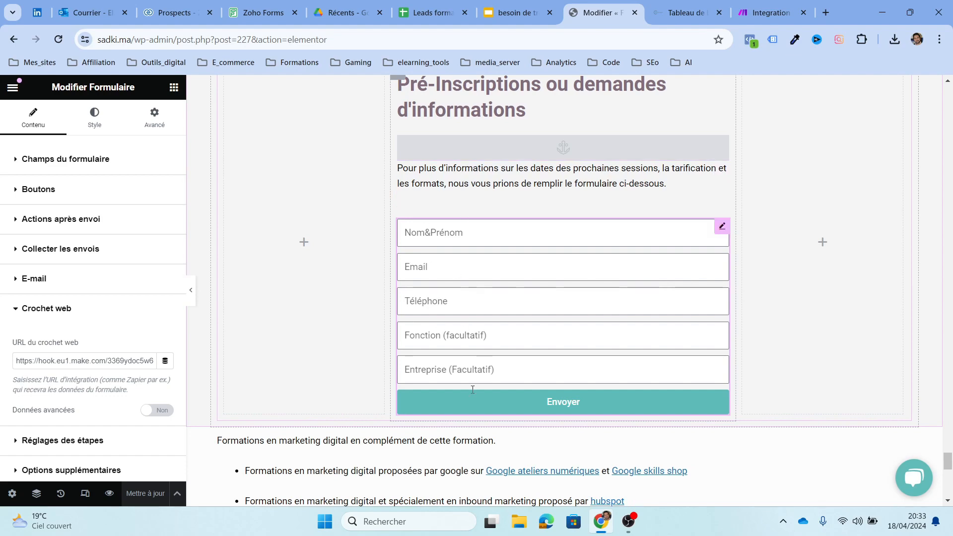
{"action": "left_click", "coordinate": [754, 5]}
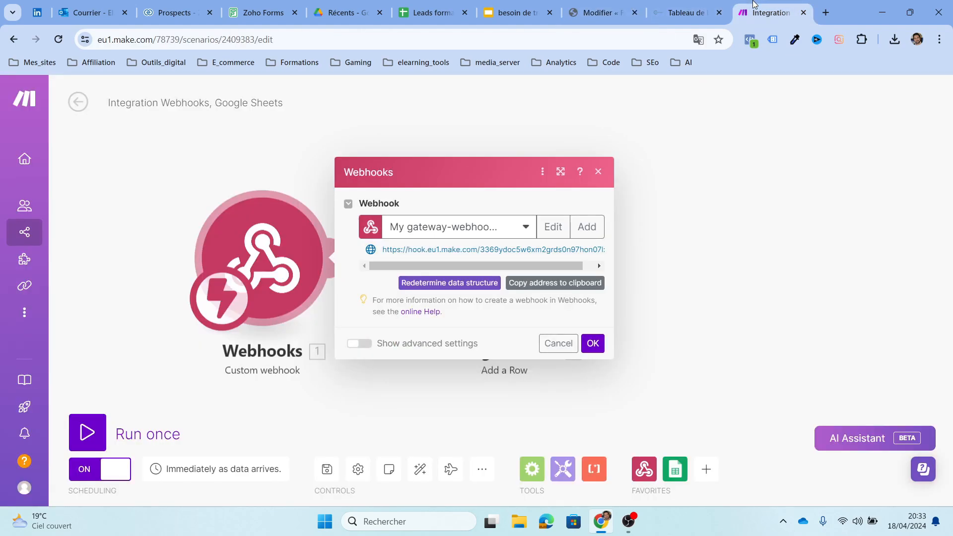
{"action": "left_click", "coordinate": [598, 171]}
Step: Review the Google Sheets module's spreadsheet path, sheet name and the form values mapped to its columns
{"action": "left_click", "coordinate": [520, 254]}
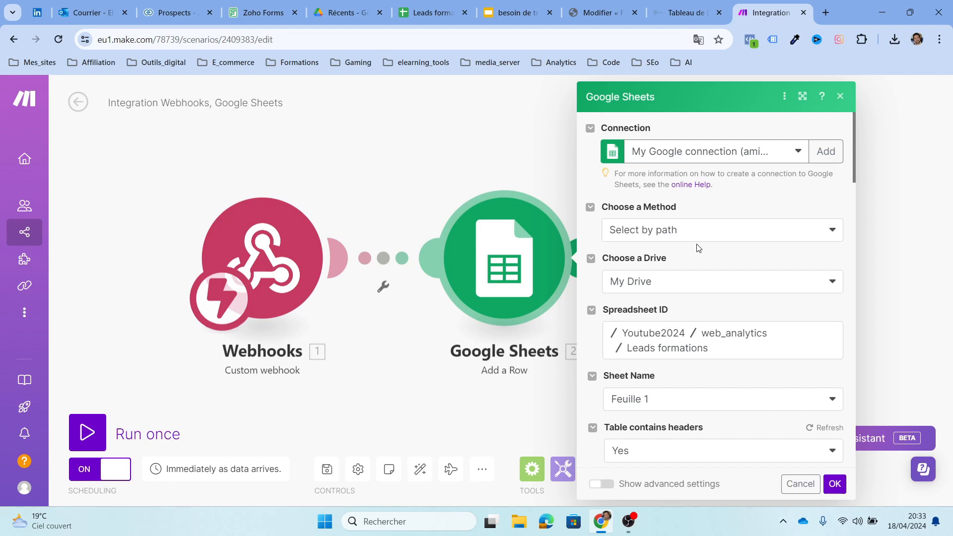
{"action": "scroll", "coordinate": [698, 248], "scroll_direction": "down", "scroll_amount": 6}
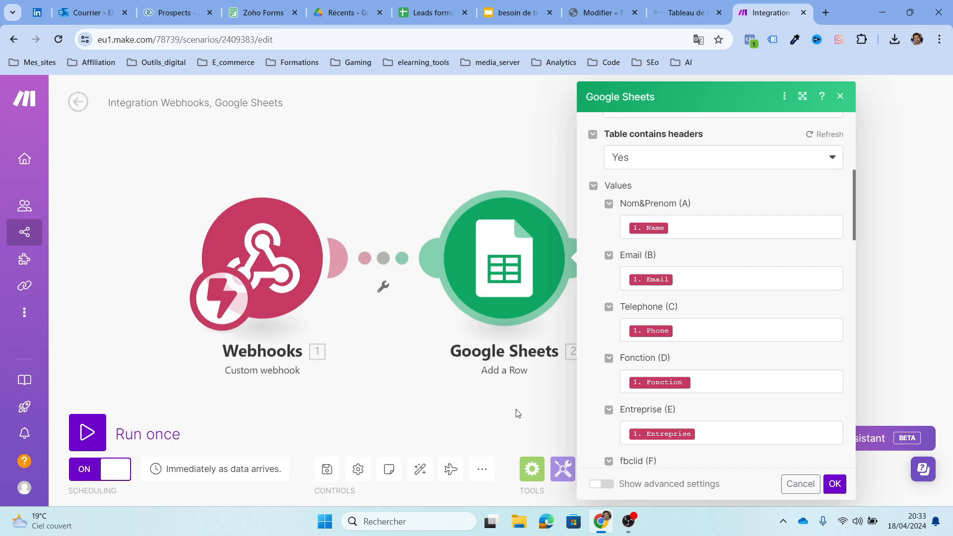
{"action": "left_click", "coordinate": [843, 106]}
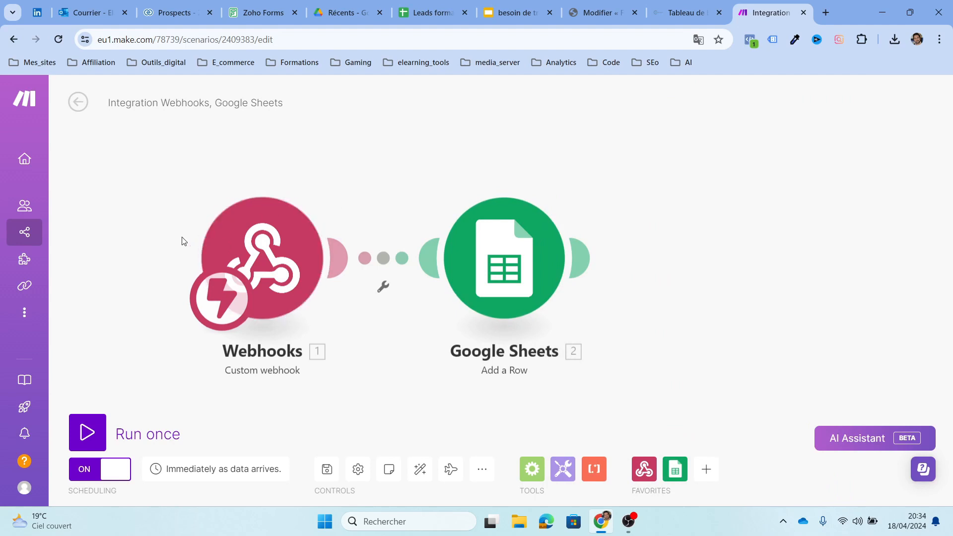
Step: Create a new scenario and search for "web" to add a Custom webhook module as its trigger
{"action": "left_click", "coordinate": [50, 236]}
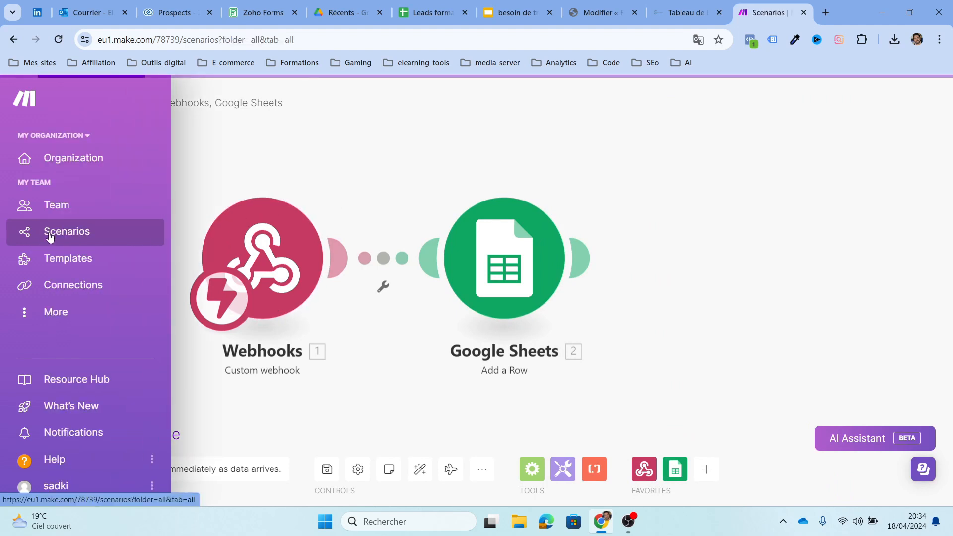
{"action": "left_click", "coordinate": [843, 108]}
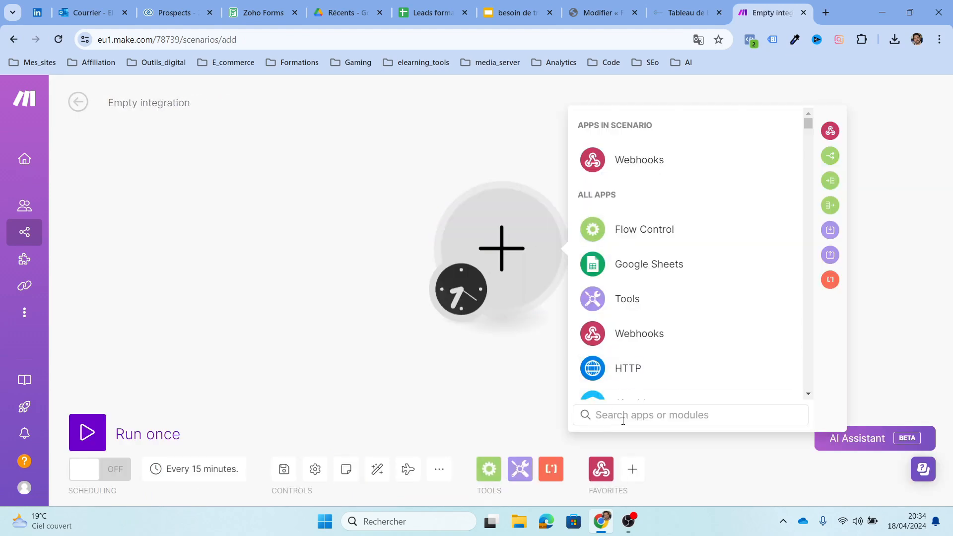
{"action": "type", "text": "web"}
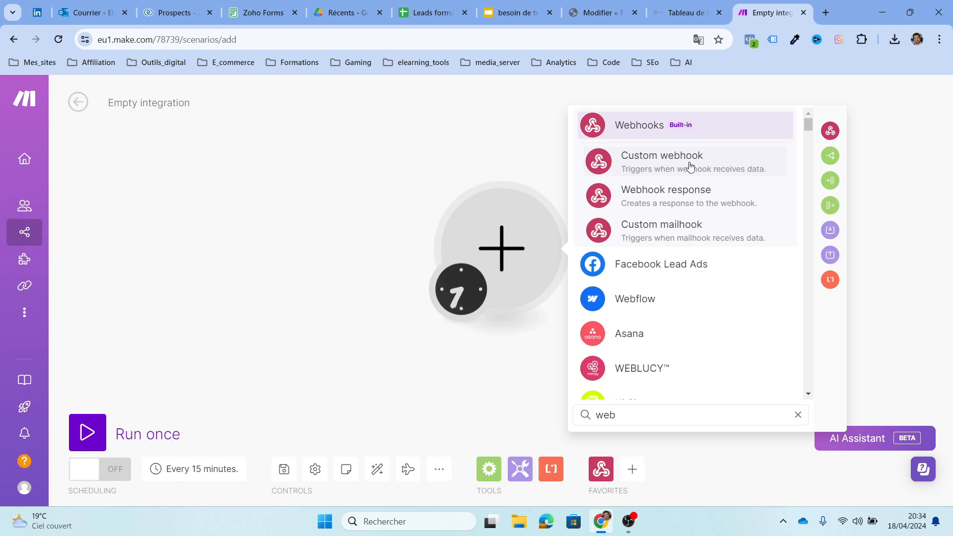
{"action": "left_click", "coordinate": [672, 164]}
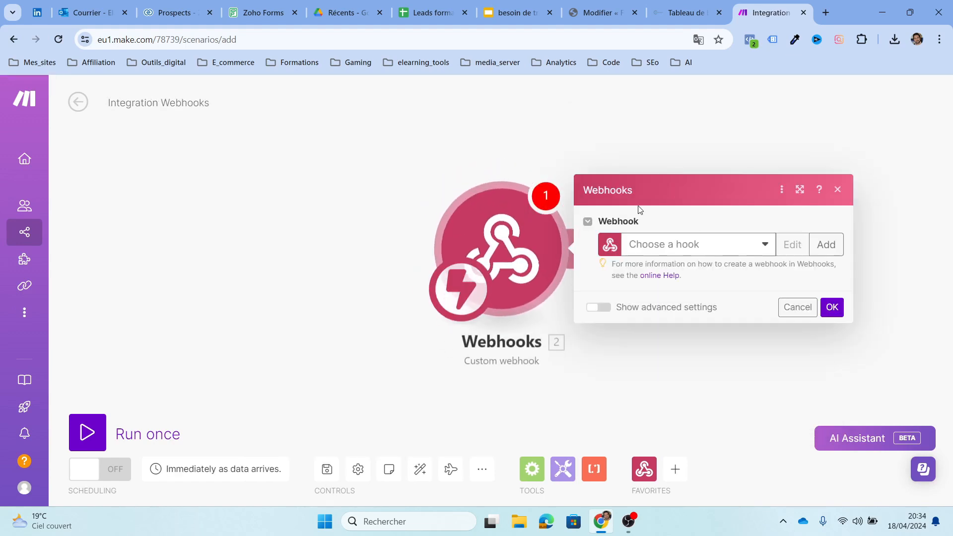
Step: Add a new webhook to the module, named with the owner's first name followed by "new", and save it
{"action": "left_click", "coordinate": [825, 246]}
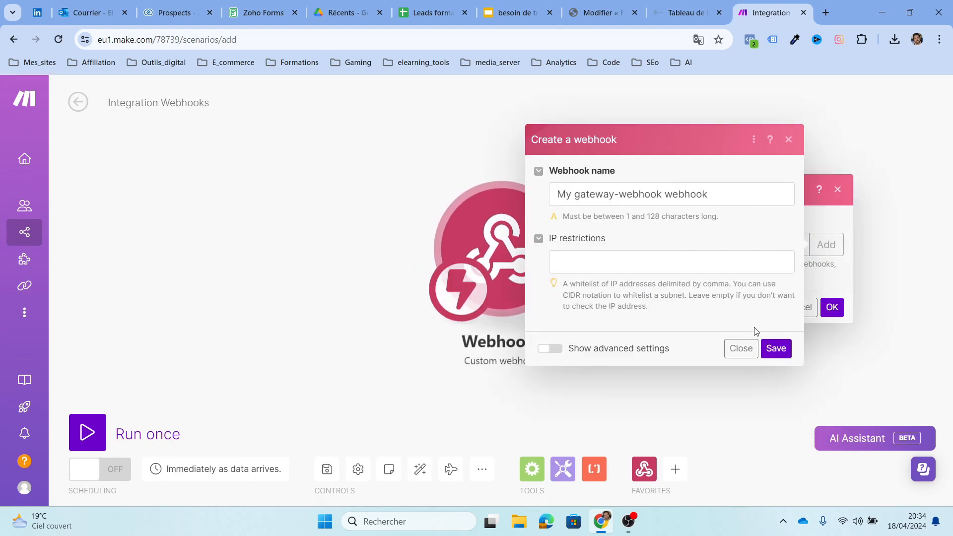
{"action": "triple_click", "coordinate": [663, 199]}
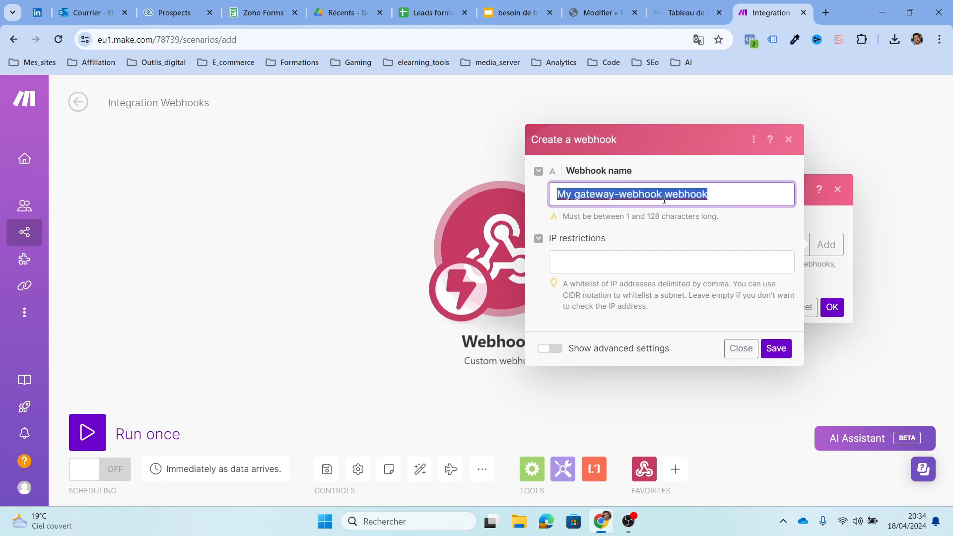
{"action": "type", "text": "amine"}
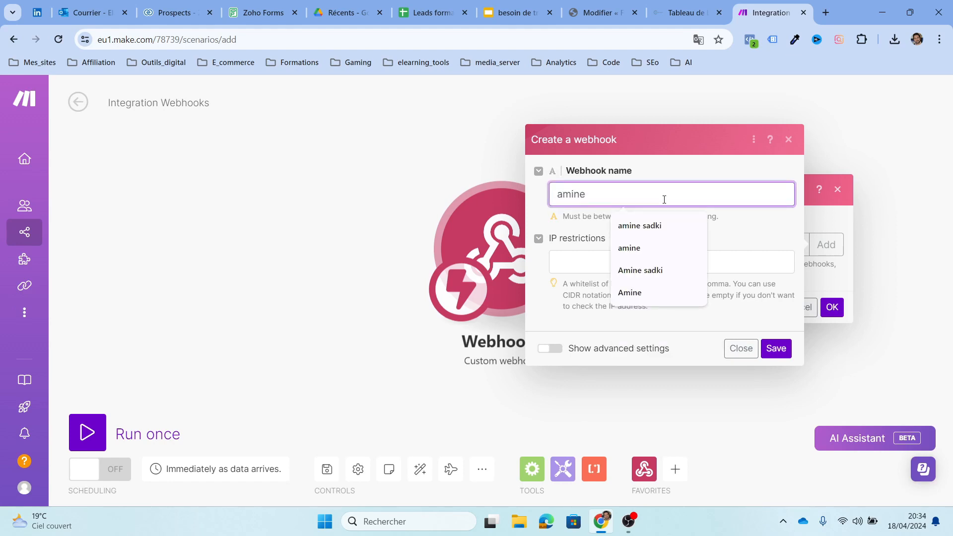
{"action": "type", "text": "new"}
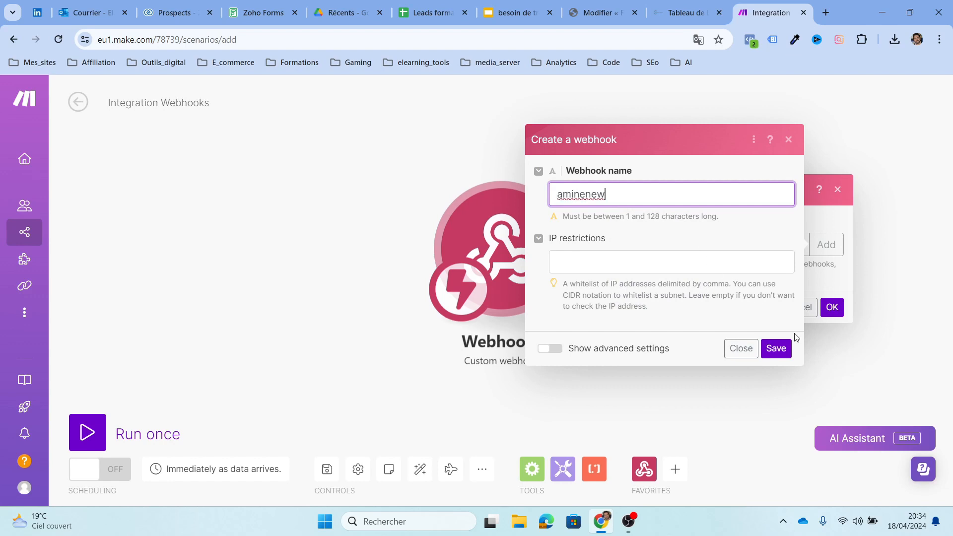
{"action": "left_click", "coordinate": [775, 348]}
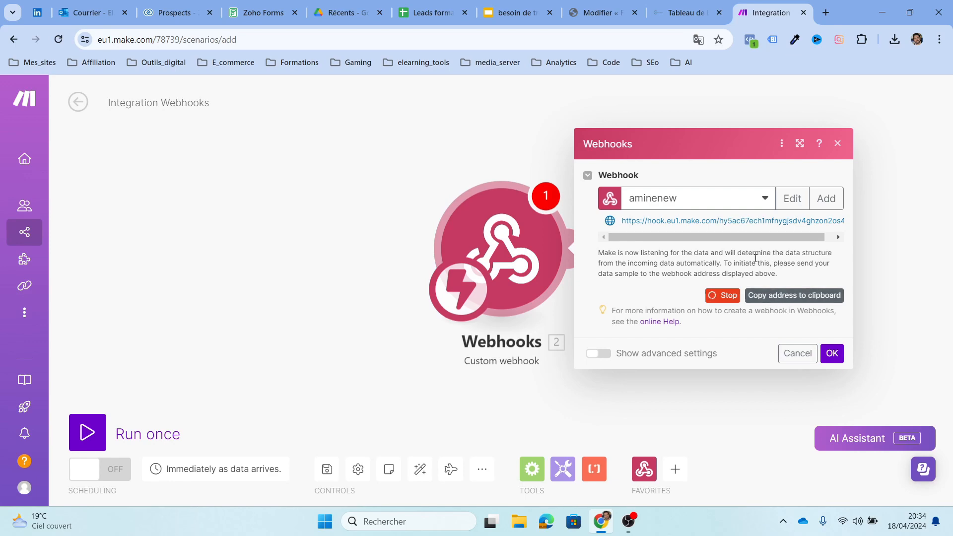
Step: Check where the new webhook's address belongs in the Elementor form's Crochet web settings, and close the webhook settings in Make
{"action": "left_click", "coordinate": [582, 5]}
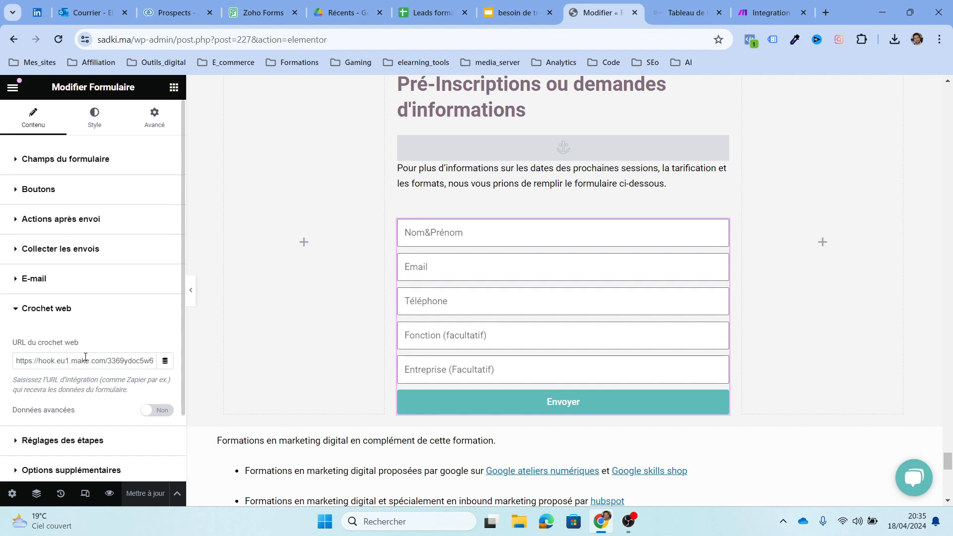
{"action": "left_click", "coordinate": [740, 6]}
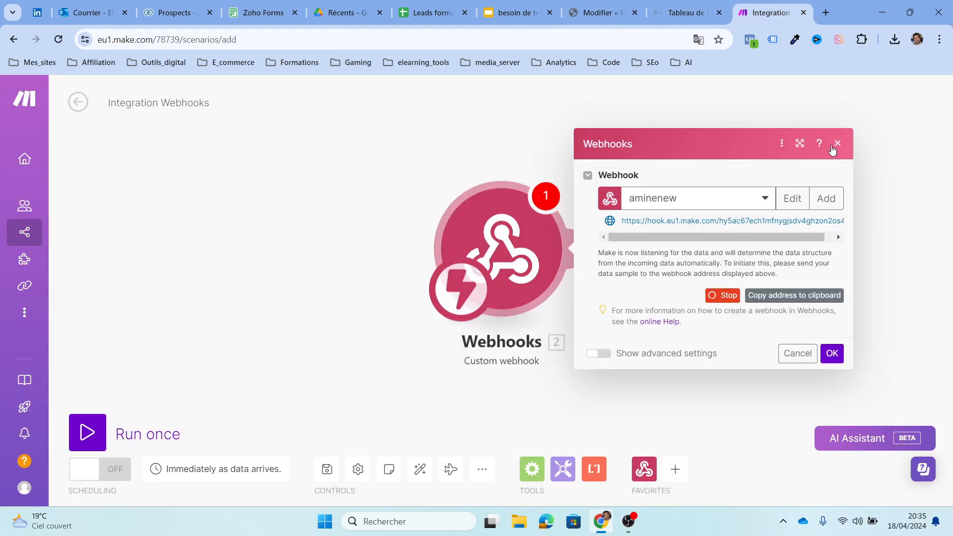
{"action": "left_click", "coordinate": [837, 144]}
Step: Search for "google" and add a Google Sheets Add a Row module after the webhook
{"action": "left_click", "coordinate": [580, 248]}
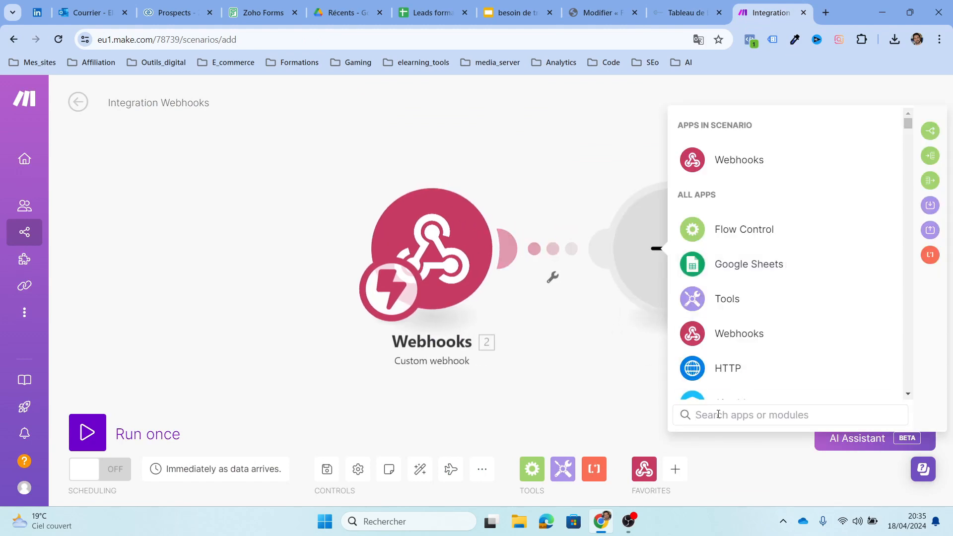
{"action": "type", "text": "google"}
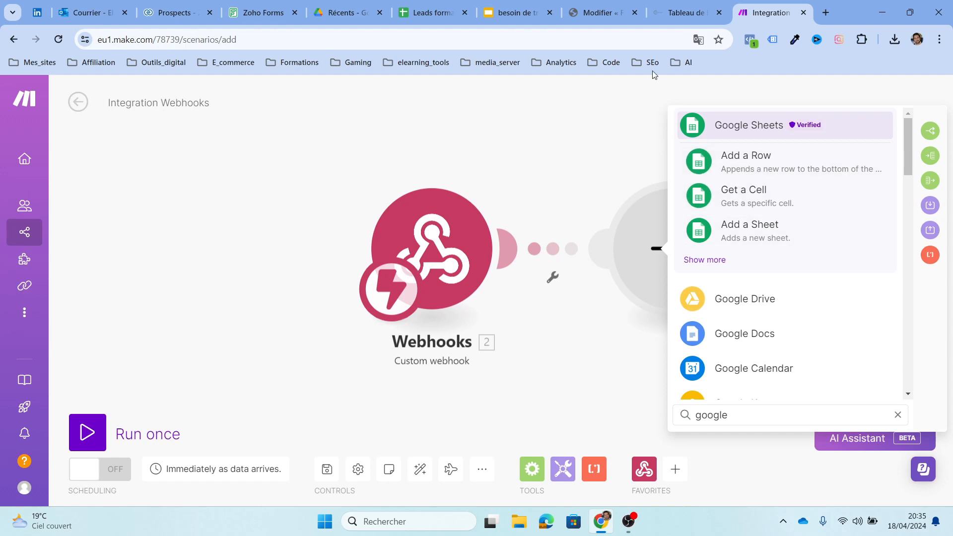
{"action": "left_click", "coordinate": [603, 7]}
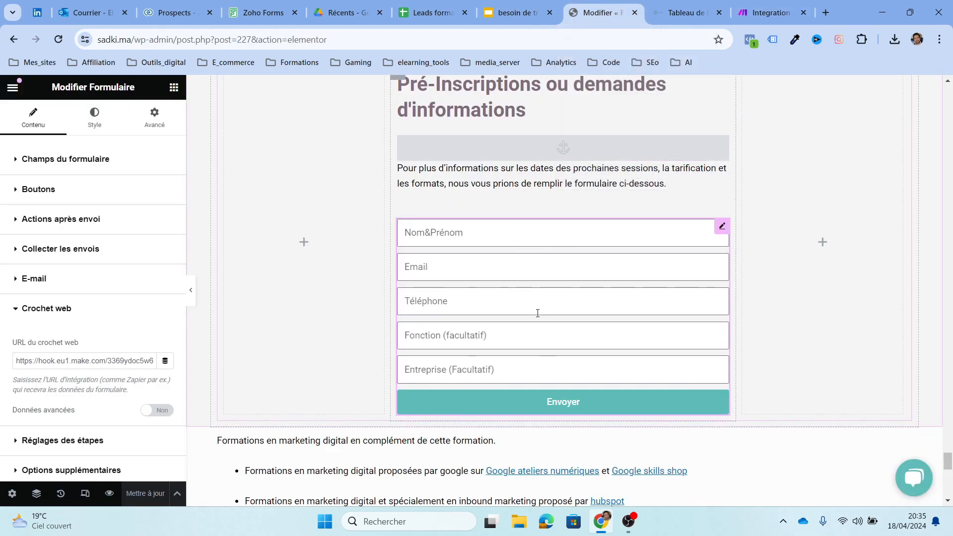
{"action": "left_click", "coordinate": [770, 12]}
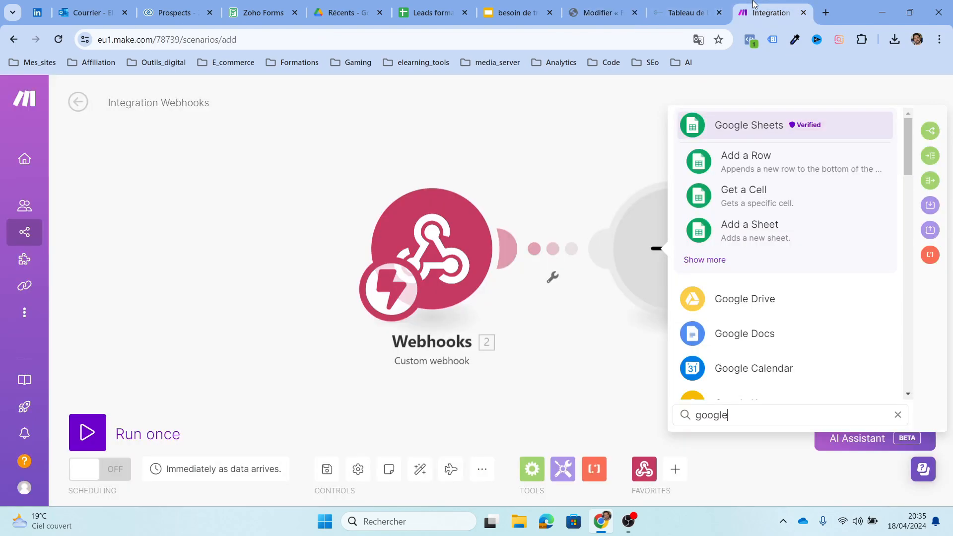
{"action": "left_click", "coordinate": [761, 168]}
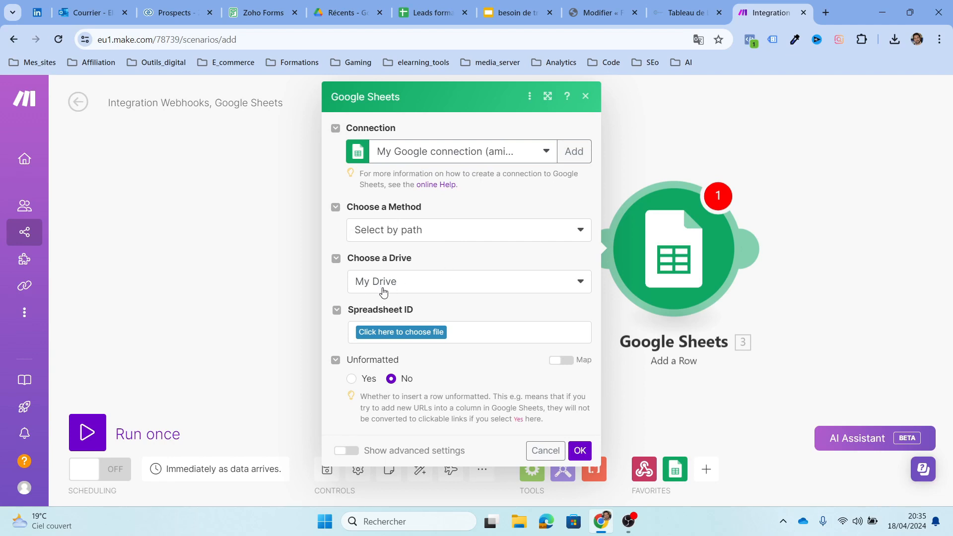
Step: Set the Add a Row module's spreadsheet to Leads formations, in the web_analytics folder inside Youtube2024 on My Drive
{"action": "left_click", "coordinate": [400, 333]}
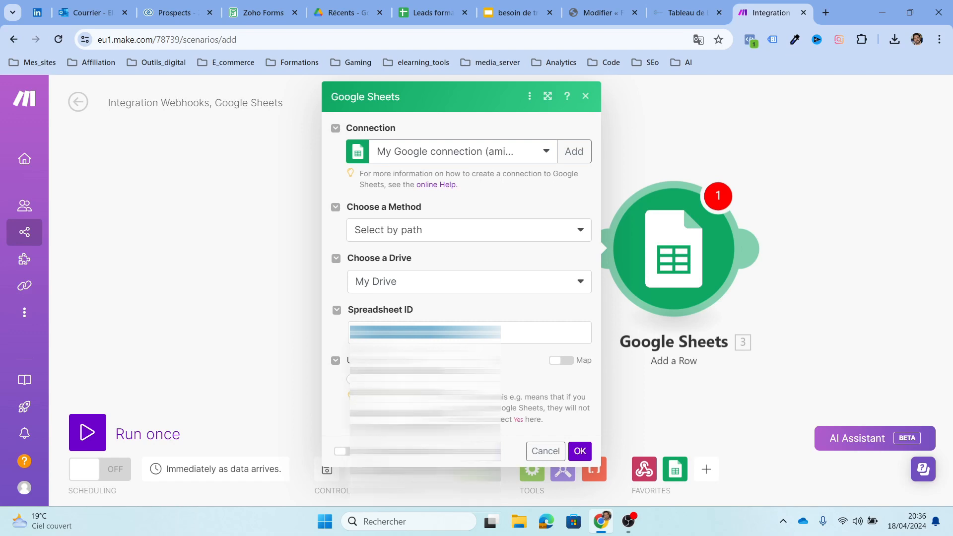
{"action": "left_click", "coordinate": [459, 357]}
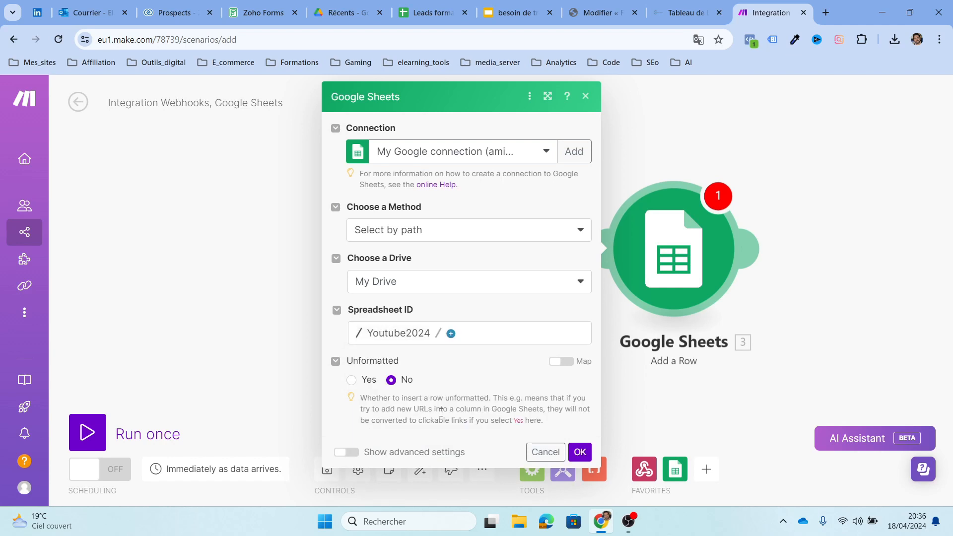
{"action": "left_click", "coordinate": [450, 337]}
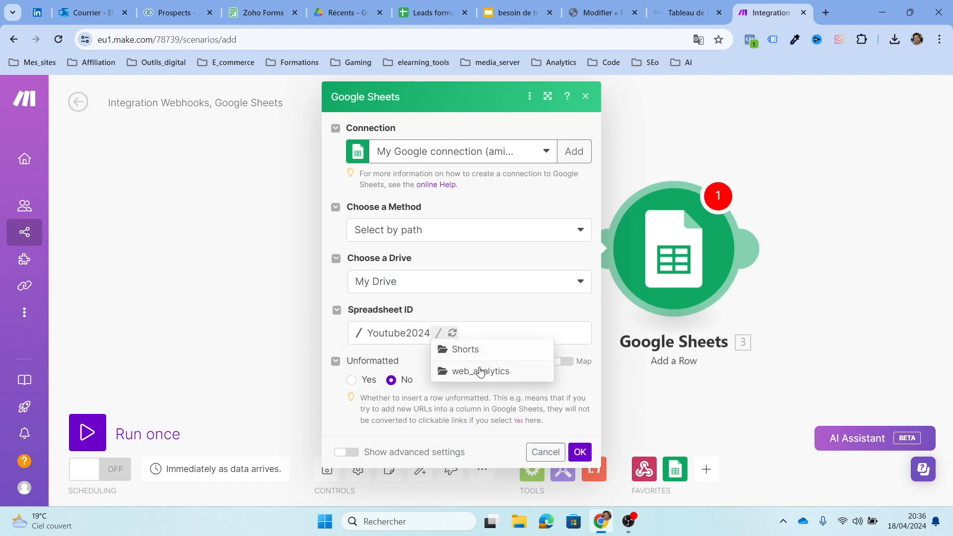
{"action": "left_click", "coordinate": [477, 372]}
{"action": "left_click", "coordinate": [532, 332]}
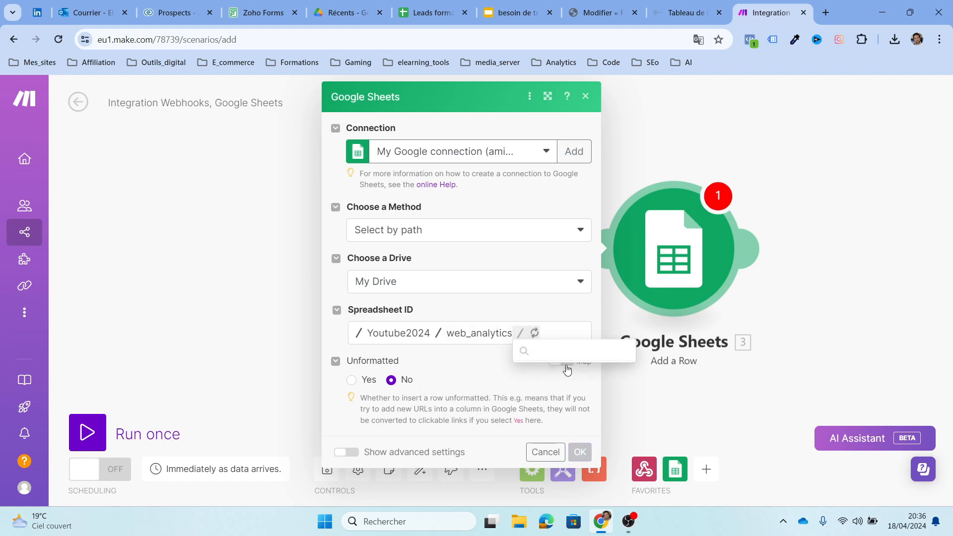
{"action": "left_click", "coordinate": [577, 350]}
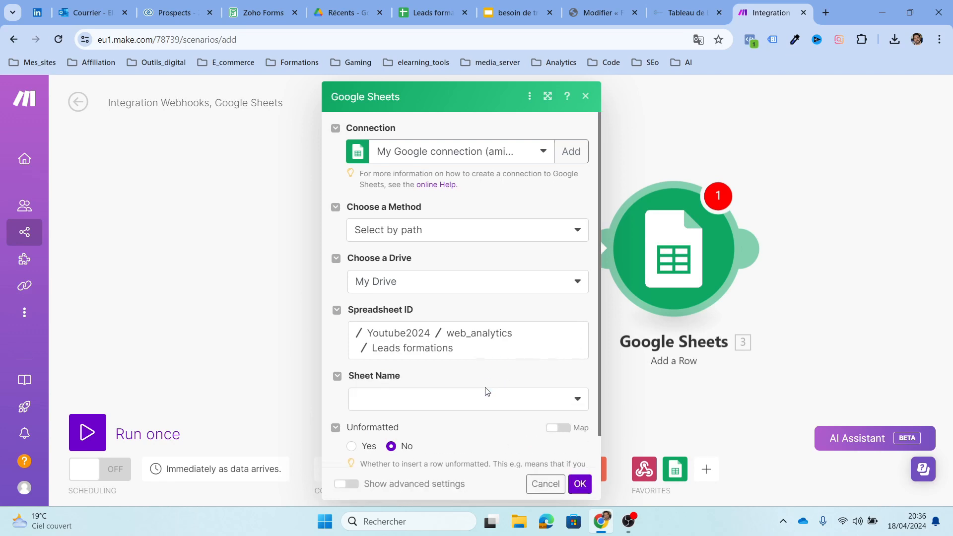
Step: Choose Feuille 1 as the sheet and compare the module's value fields with the column headers in the Leads formations spreadsheet
{"action": "left_click", "coordinate": [463, 404]}
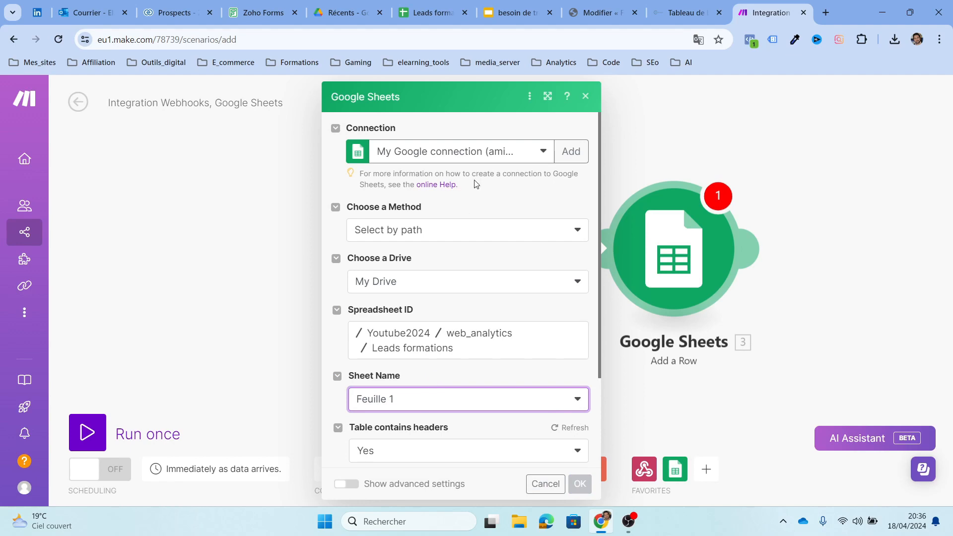
{"action": "left_click", "coordinate": [422, 8]}
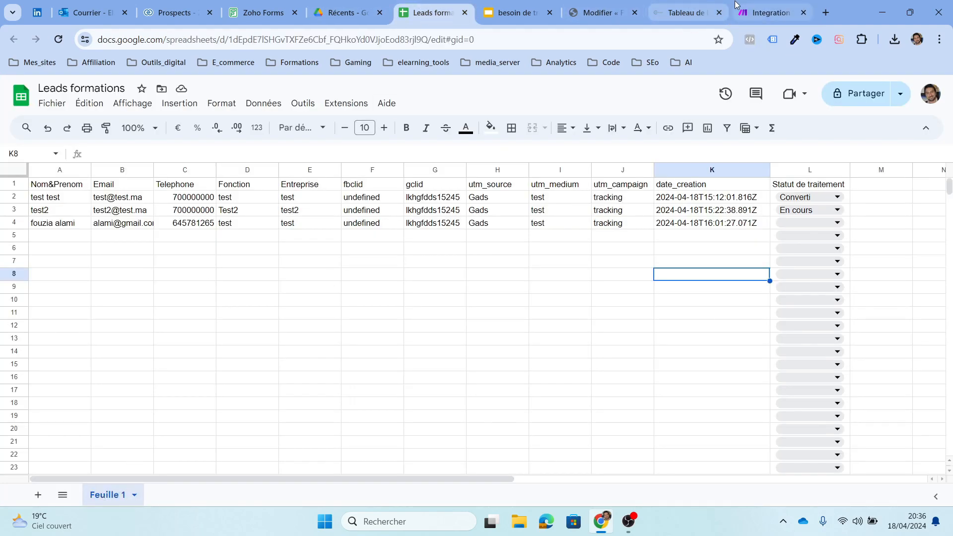
{"action": "left_click", "coordinate": [770, 13]}
{"action": "scroll", "coordinate": [415, 394], "scroll_direction": "down", "scroll_amount": 2}
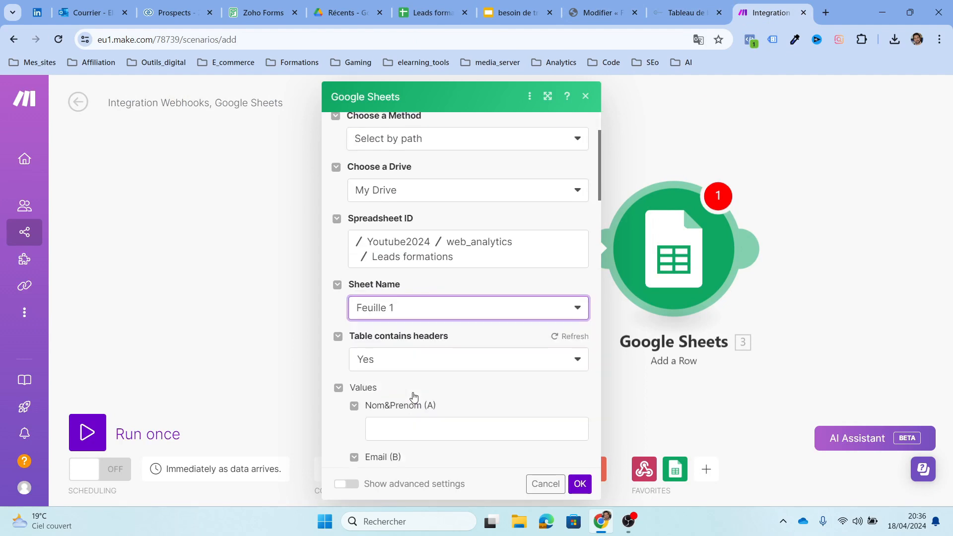
{"action": "left_click", "coordinate": [575, 301]}
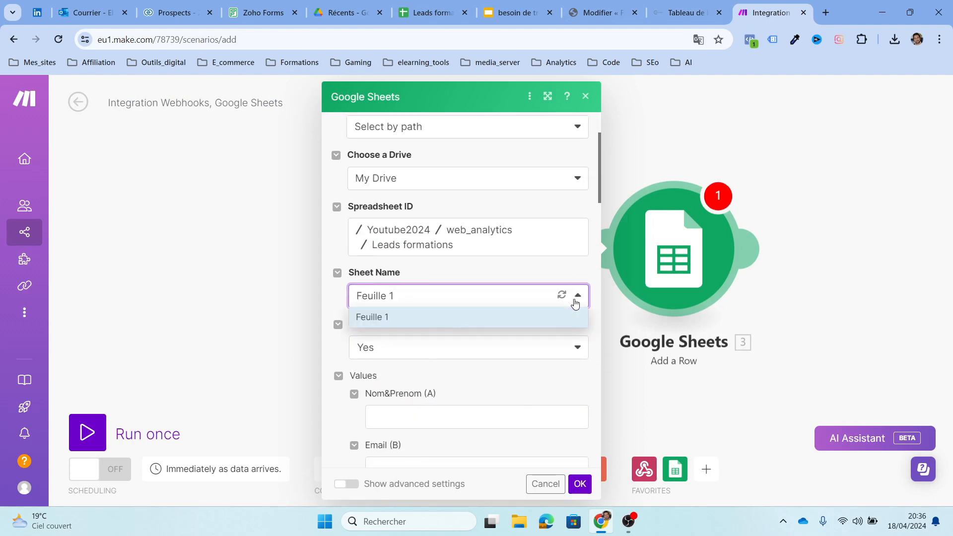
{"action": "left_click", "coordinate": [570, 316]}
{"action": "scroll", "coordinate": [476, 396], "scroll_direction": "down", "scroll_amount": 1}
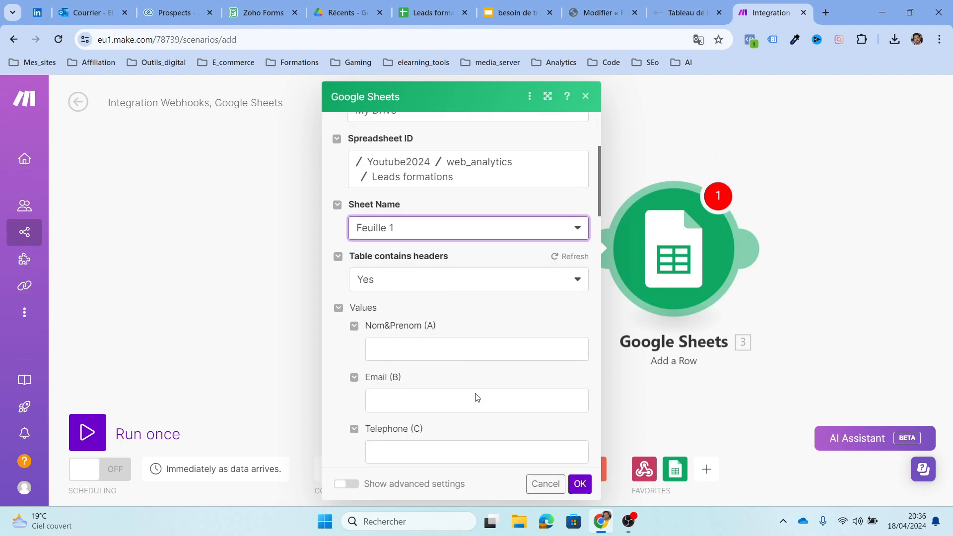
Step: Open the Nom&Prenom value for mapping, then leave the new scenario and discard its unsaved changes
{"action": "left_click", "coordinate": [425, 351]}
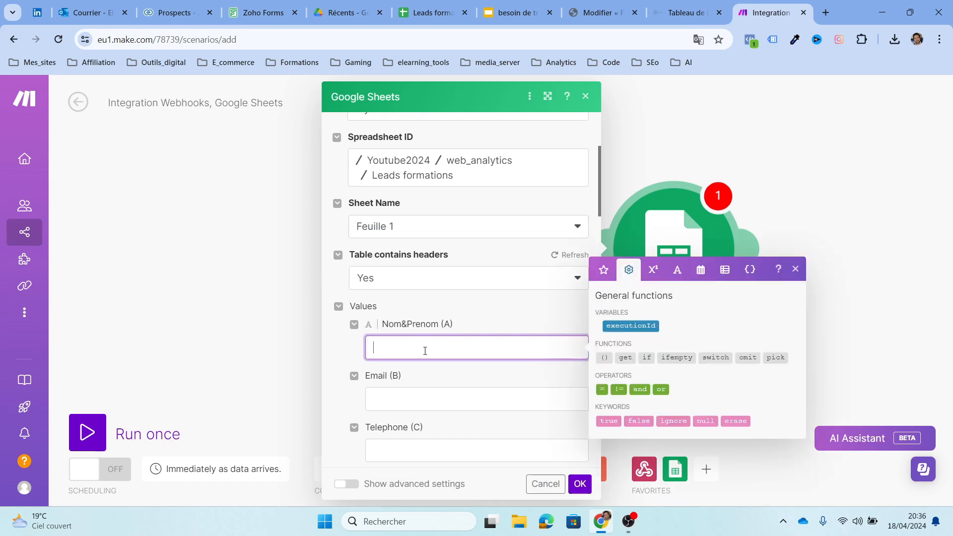
{"action": "left_click", "coordinate": [707, 144]}
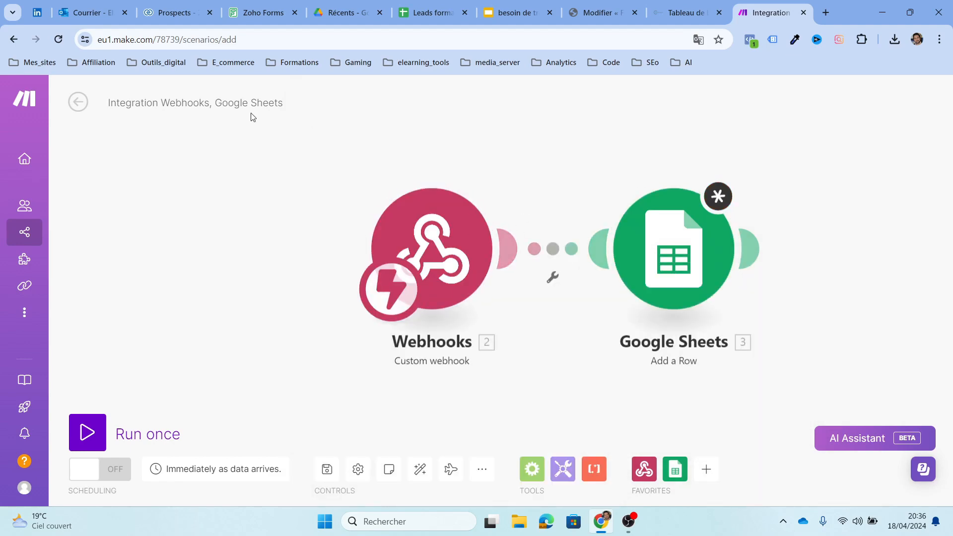
{"action": "left_click", "coordinate": [26, 232]}
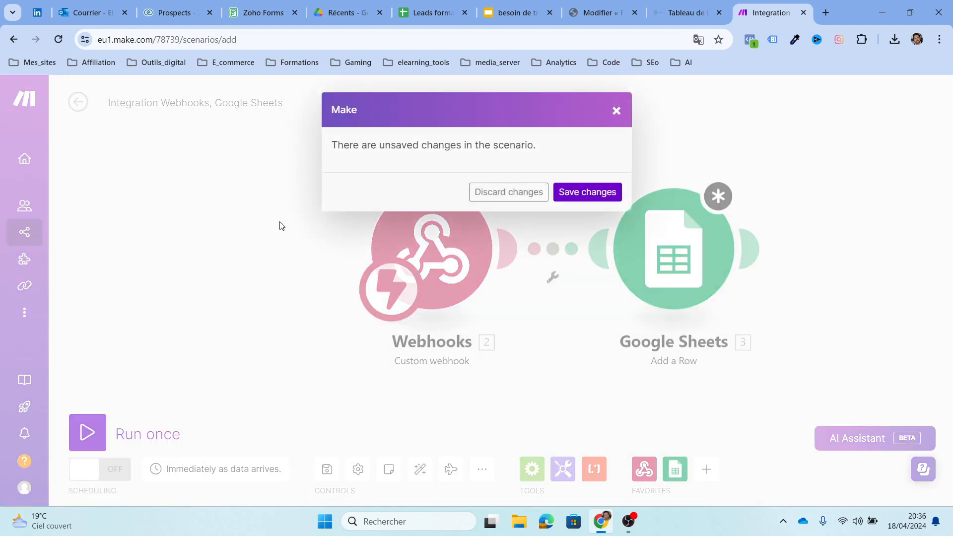
{"action": "left_click", "coordinate": [517, 195]}
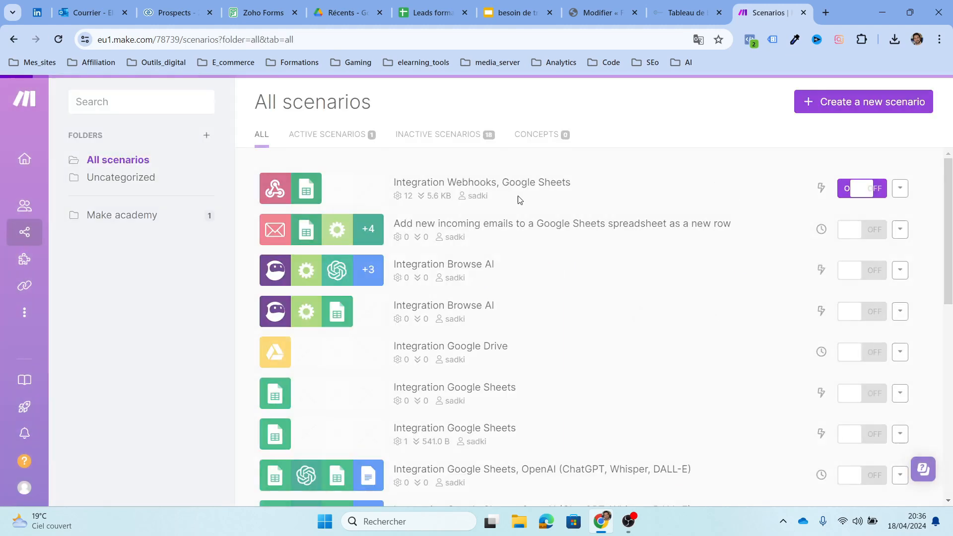
Step: Open the active Integration Webhooks, Google Sheets scenario for editing and show its Google Sheets module's column mappings
{"action": "left_click", "coordinate": [523, 191]}
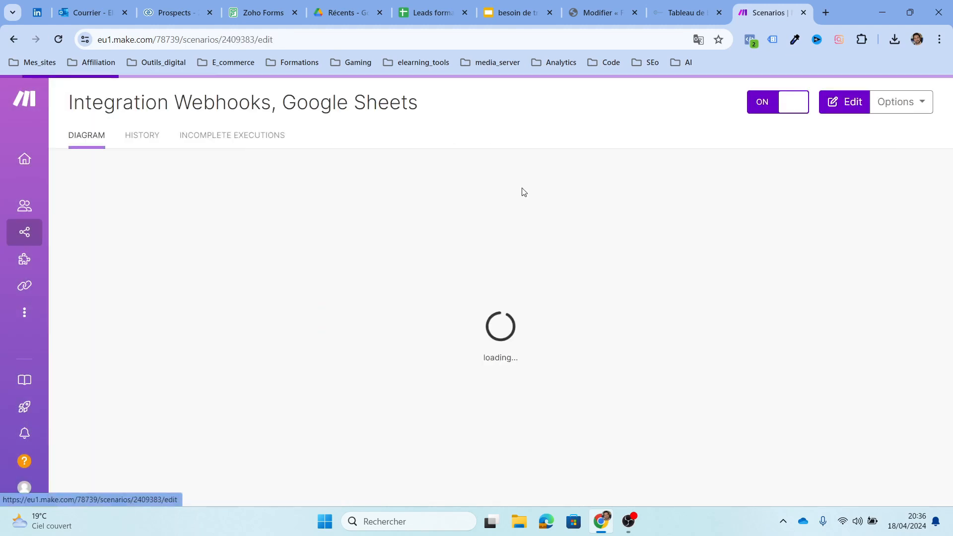
{"action": "left_click", "coordinate": [840, 105]}
{"action": "left_click", "coordinate": [625, 258]}
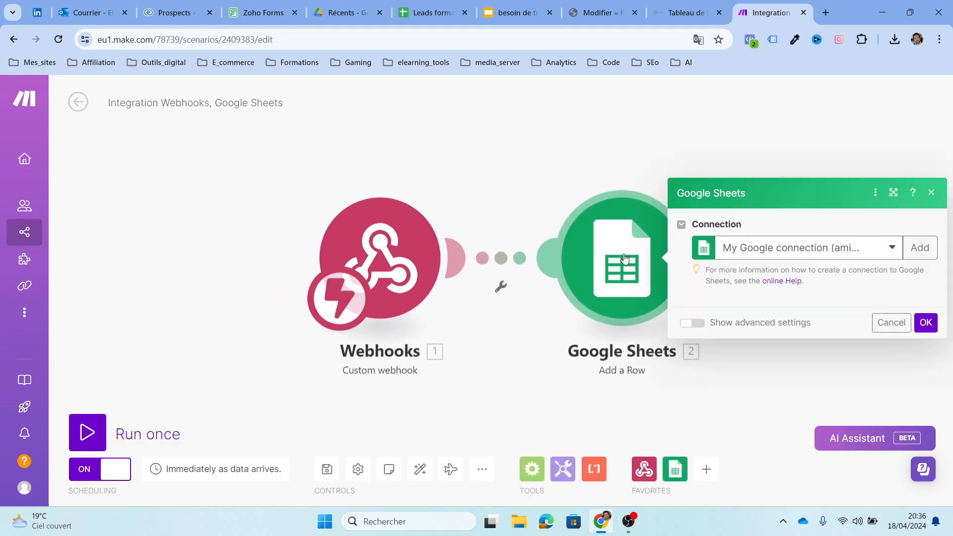
{"action": "scroll", "coordinate": [761, 315], "scroll_direction": "down", "scroll_amount": 4}
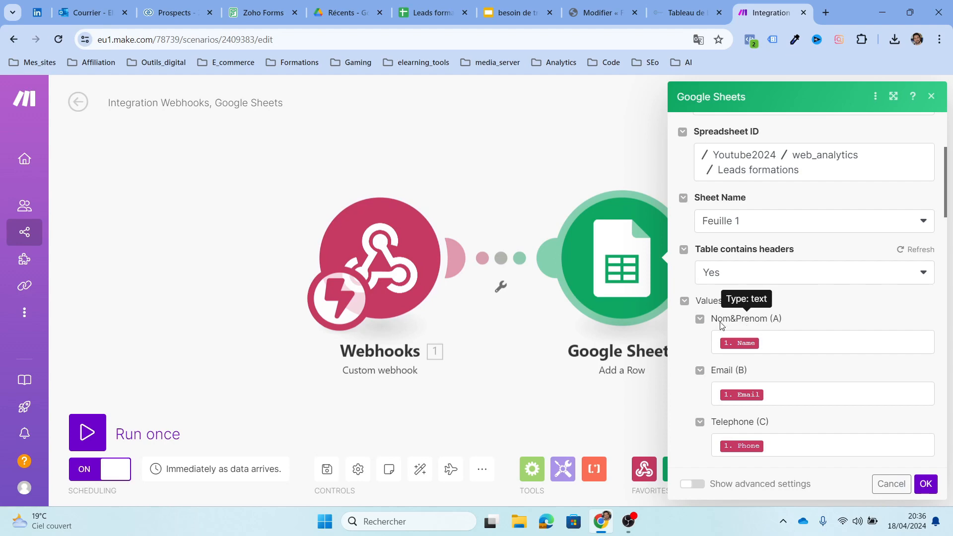
Step: Compare the Leads formations columns with the Elementor form's fields, and return to the scenario in Make
{"action": "left_click", "coordinate": [429, 12]}
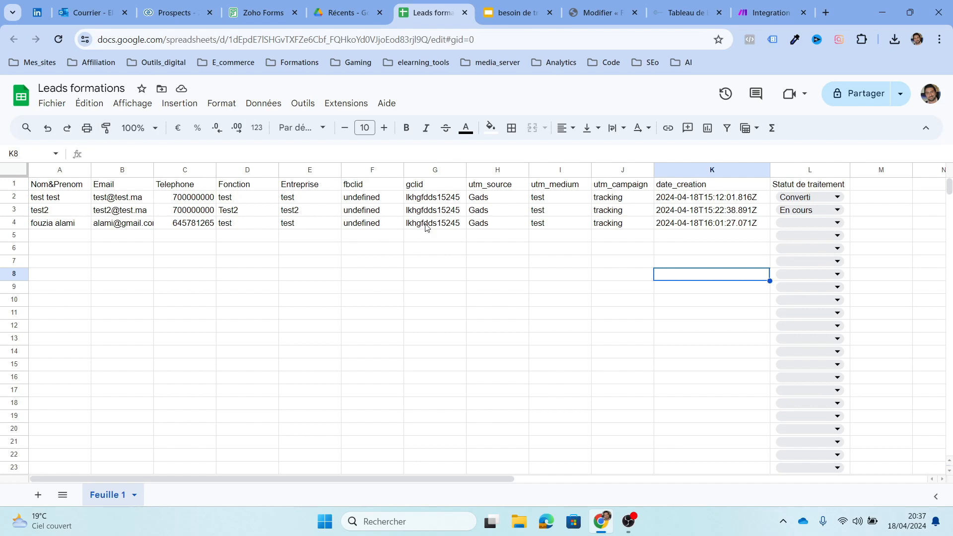
{"action": "left_click", "coordinate": [607, 18]}
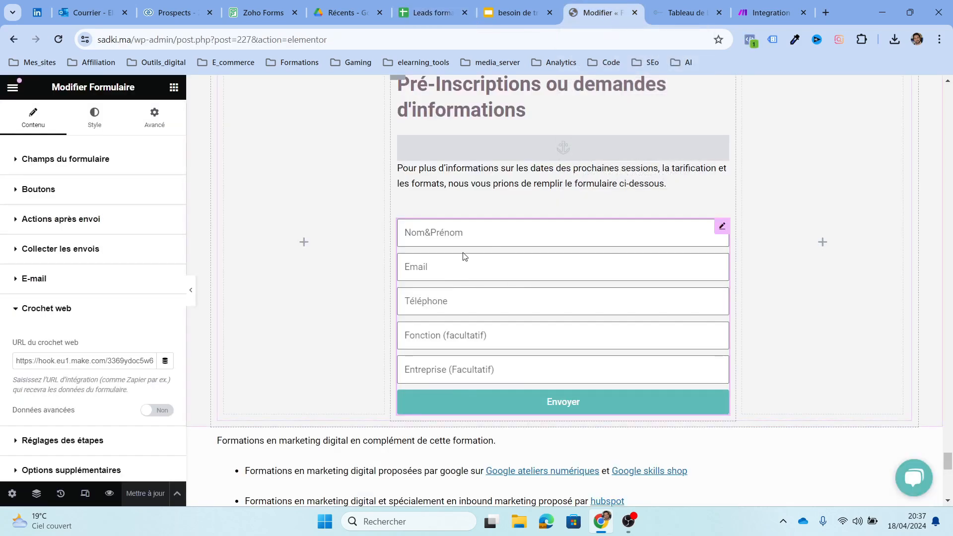
{"action": "left_click", "coordinate": [737, 7]}
Step: Examine which webhook fields are mapped to the Nom&Prenom, Email, Telephone, Fonction and Entreprise columns
{"action": "left_click", "coordinate": [779, 344]}
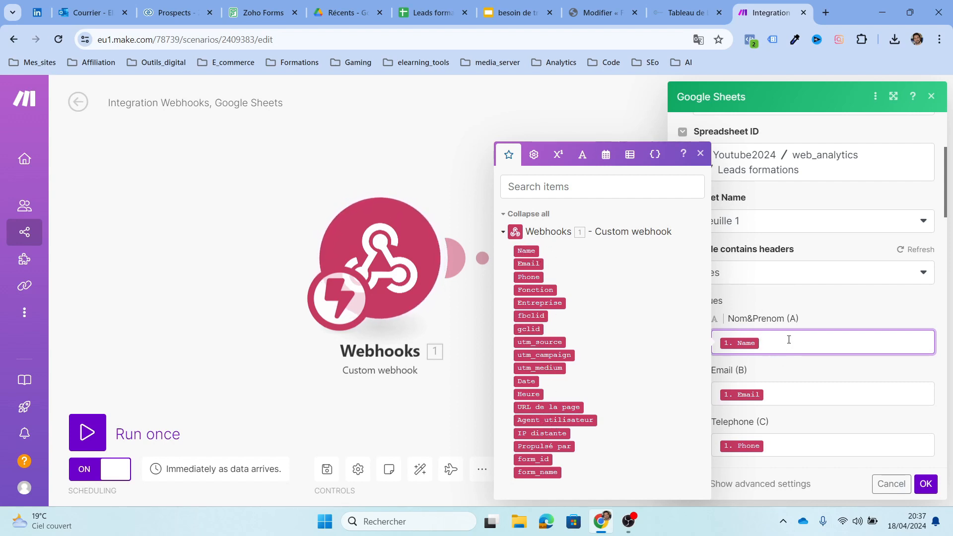
{"action": "left_click", "coordinate": [797, 399]}
{"action": "scroll", "coordinate": [796, 397], "scroll_direction": "down", "scroll_amount": 1}
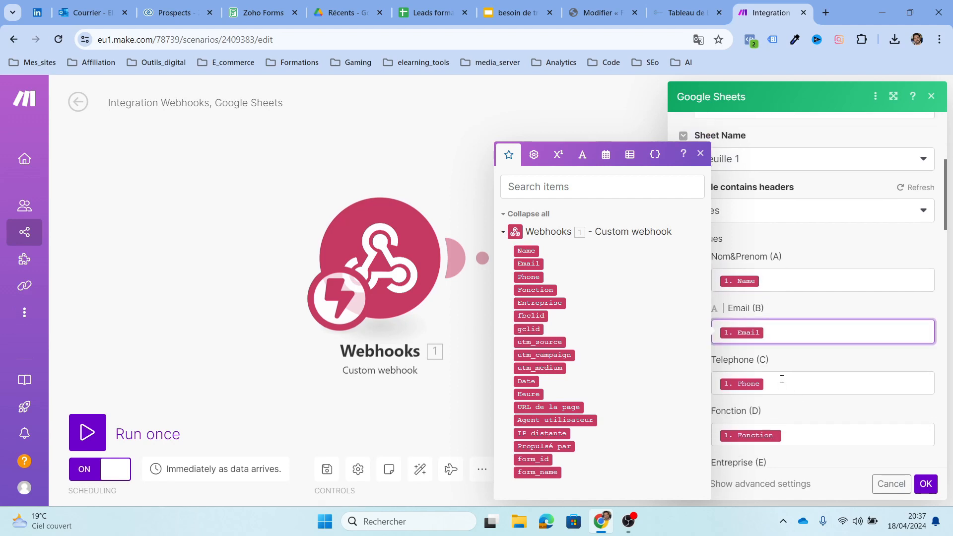
{"action": "left_click", "coordinate": [782, 379]}
{"action": "scroll", "coordinate": [784, 378], "scroll_direction": "down", "scroll_amount": 1}
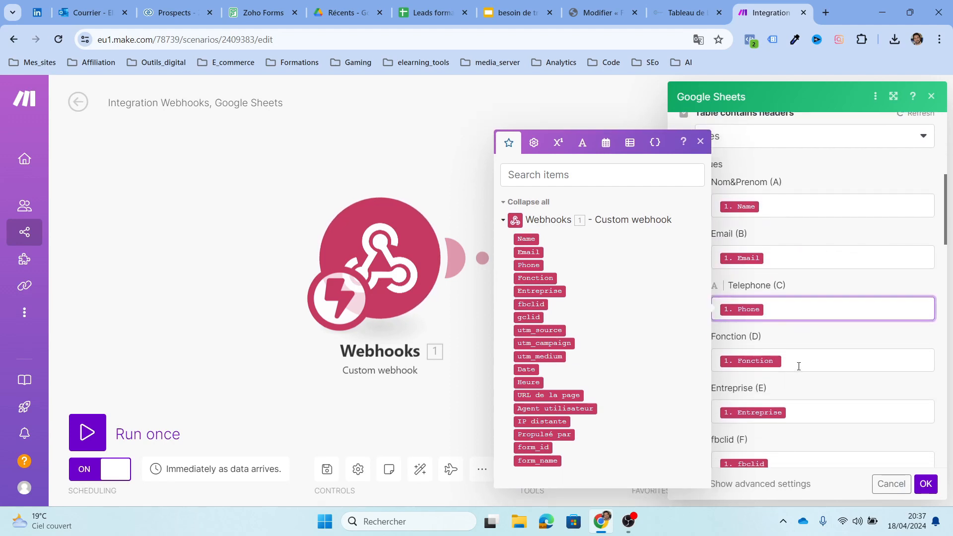
{"action": "left_click", "coordinate": [798, 367]}
{"action": "left_click", "coordinate": [808, 413]}
{"action": "scroll", "coordinate": [807, 414], "scroll_direction": "down", "scroll_amount": 2}
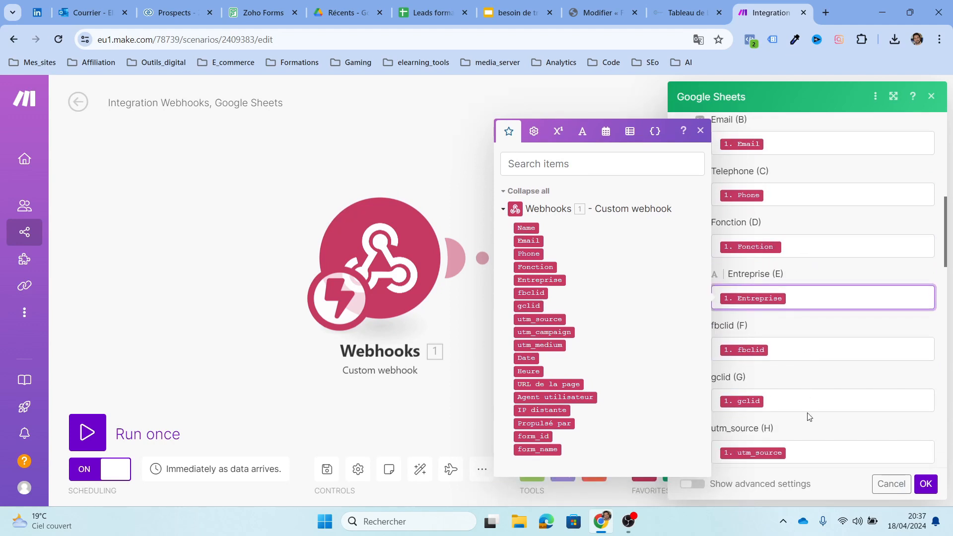
Step: Examine the webhook mappings of the tracking columns fbclid, gclid, utm_source, utm_medium and utm_campaign
{"action": "left_click", "coordinate": [784, 346]}
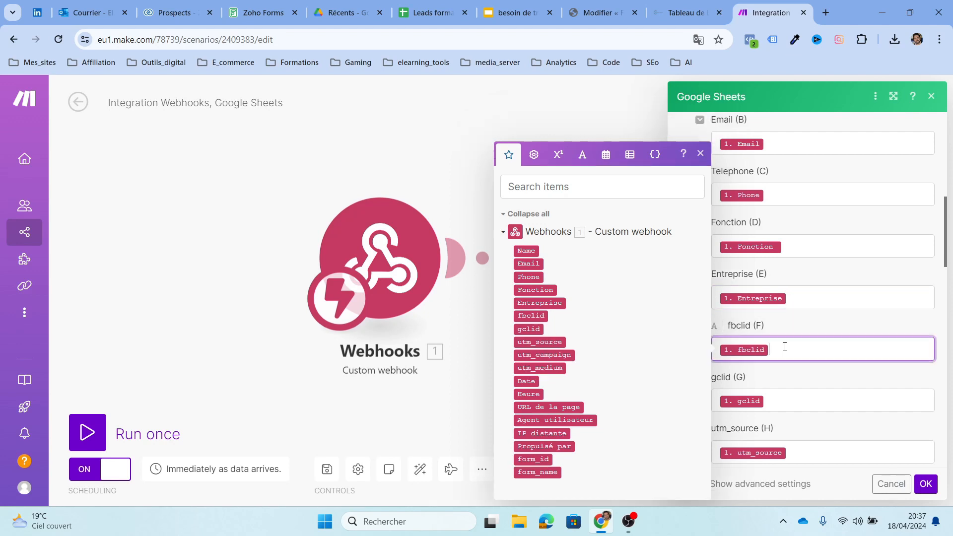
{"action": "left_click", "coordinate": [789, 406]}
{"action": "scroll", "coordinate": [790, 408], "scroll_direction": "down", "scroll_amount": 1}
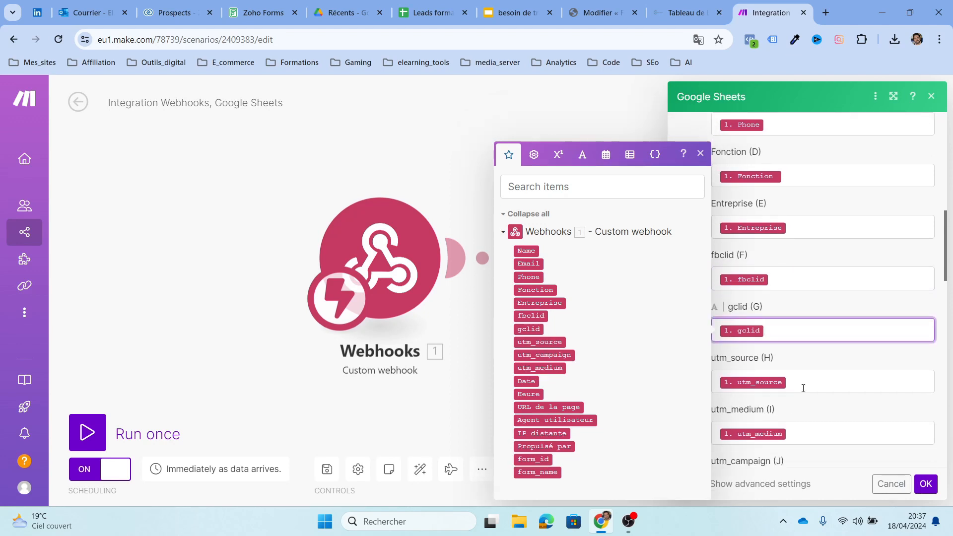
{"action": "left_click", "coordinate": [803, 388]}
{"action": "scroll", "coordinate": [804, 389], "scroll_direction": "down", "scroll_amount": 1}
{"action": "left_click", "coordinate": [806, 393]}
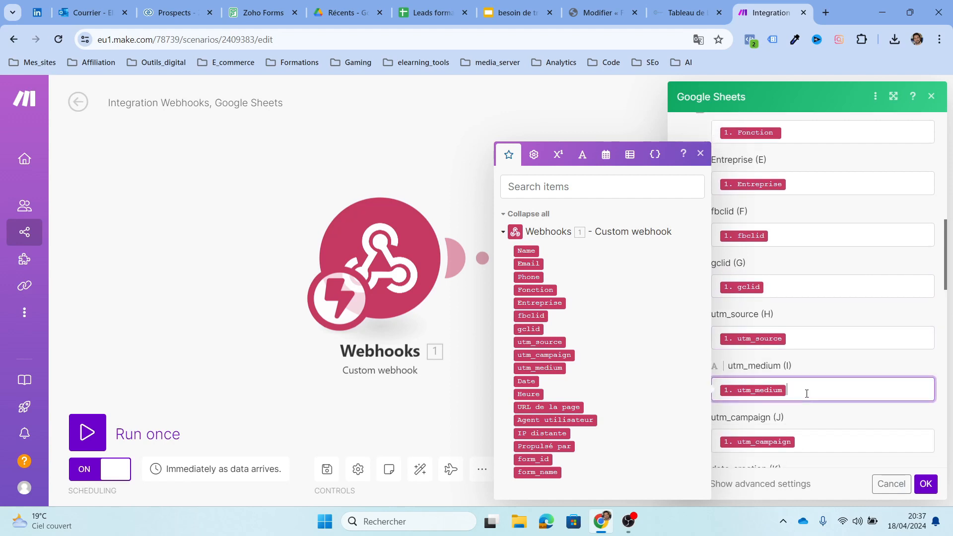
{"action": "scroll", "coordinate": [807, 393], "scroll_direction": "down", "scroll_amount": 1}
{"action": "left_click", "coordinate": [813, 403]}
{"action": "scroll", "coordinate": [813, 404], "scroll_direction": "down", "scroll_amount": 4}
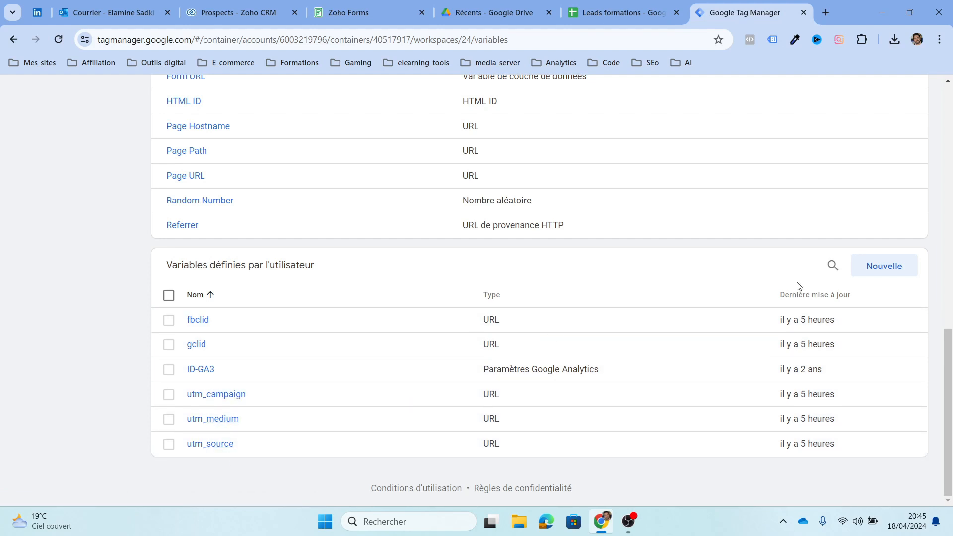
Step: In Google Tag Manager, start a new user-defined variable of type URL with the component type Requête
{"action": "left_click", "coordinate": [873, 278]}
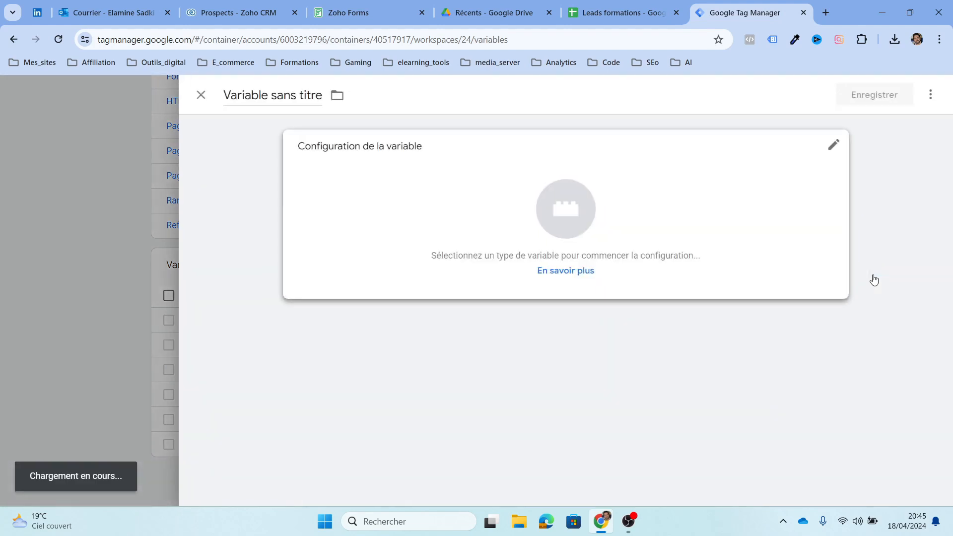
{"action": "left_click", "coordinate": [575, 214]}
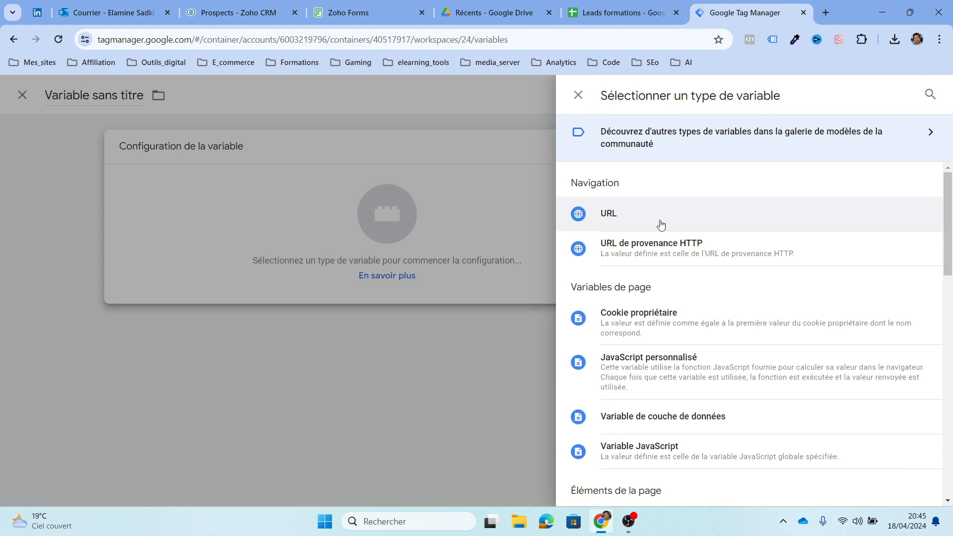
{"action": "left_click", "coordinate": [631, 215]}
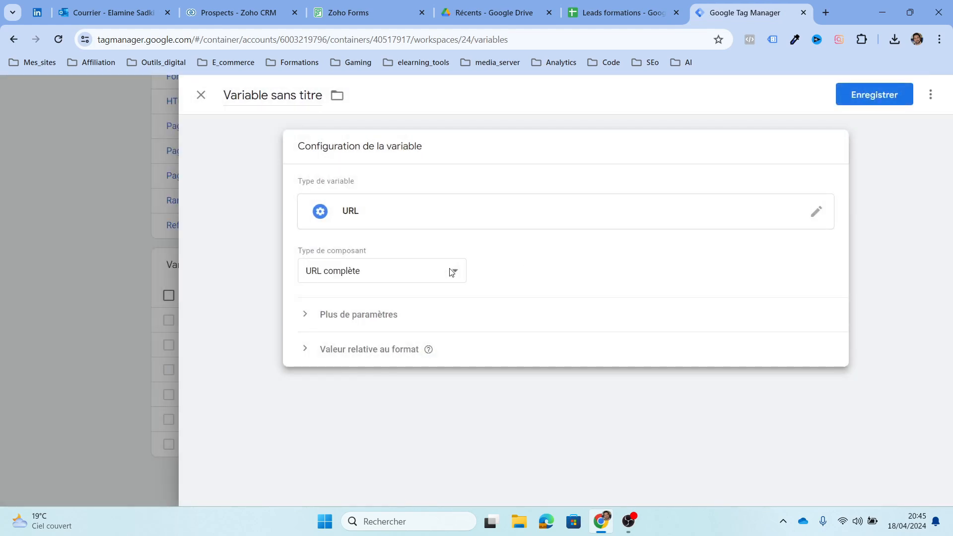
{"action": "left_click", "coordinate": [452, 271]}
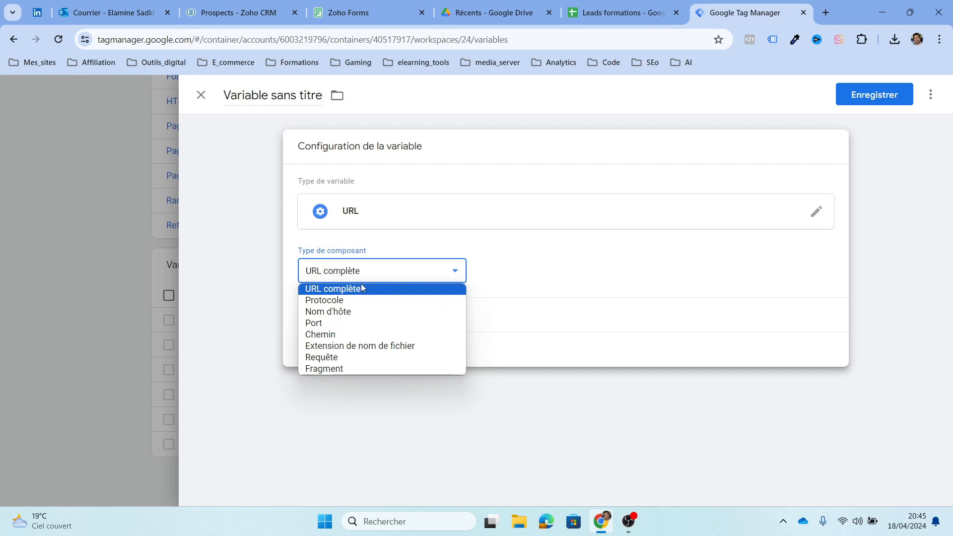
{"action": "left_click", "coordinate": [359, 358]}
Step: Enter utm_terme as the example query key, and clear the key again
{"action": "left_click", "coordinate": [362, 329]}
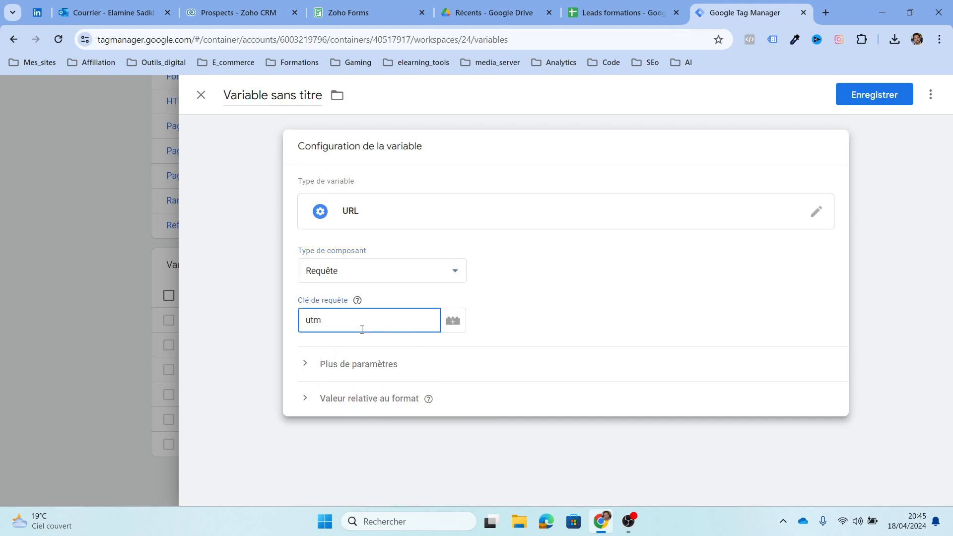
{"action": "type", "text": "utm_terme"}
{"action": "double_click", "coordinate": [349, 321]}
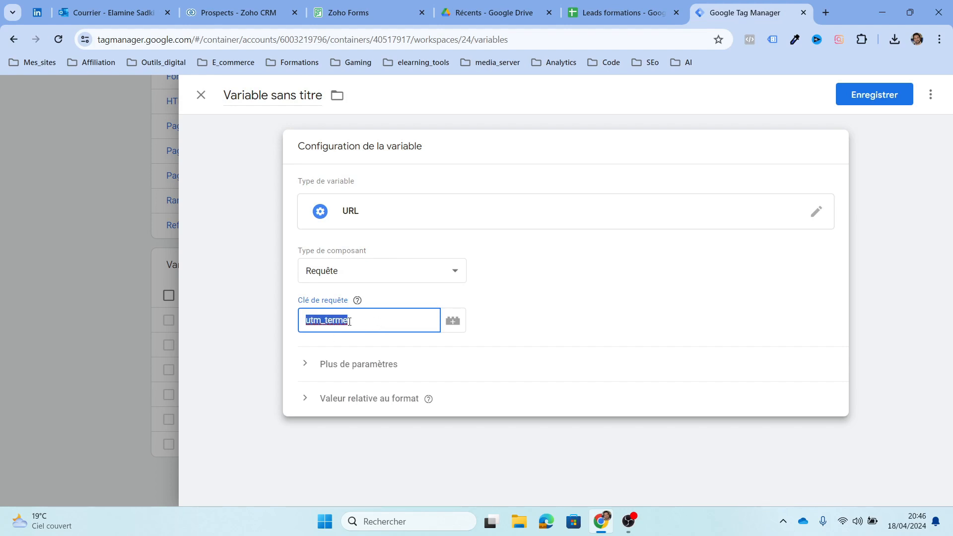
{"action": "key", "text": "BackSpace"}
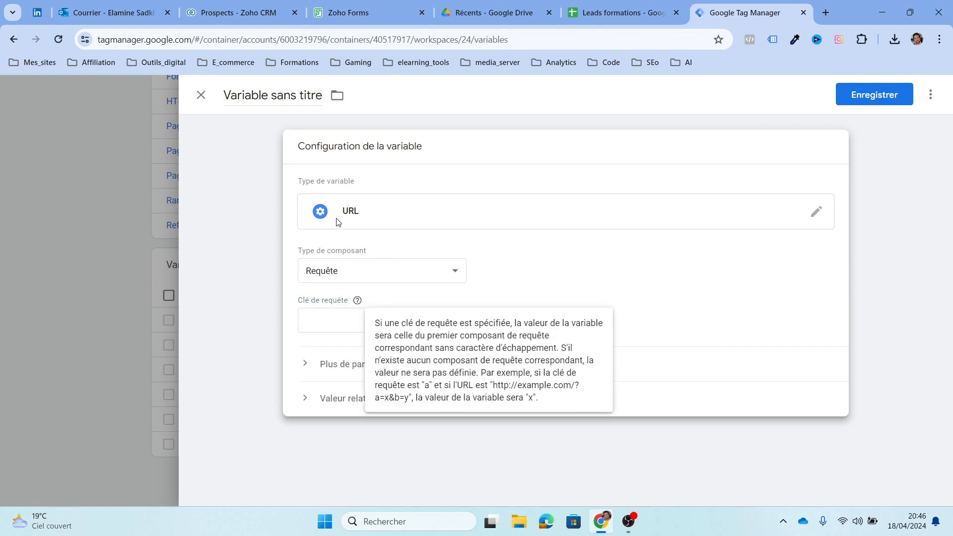
{"action": "left_click", "coordinate": [261, 199]}
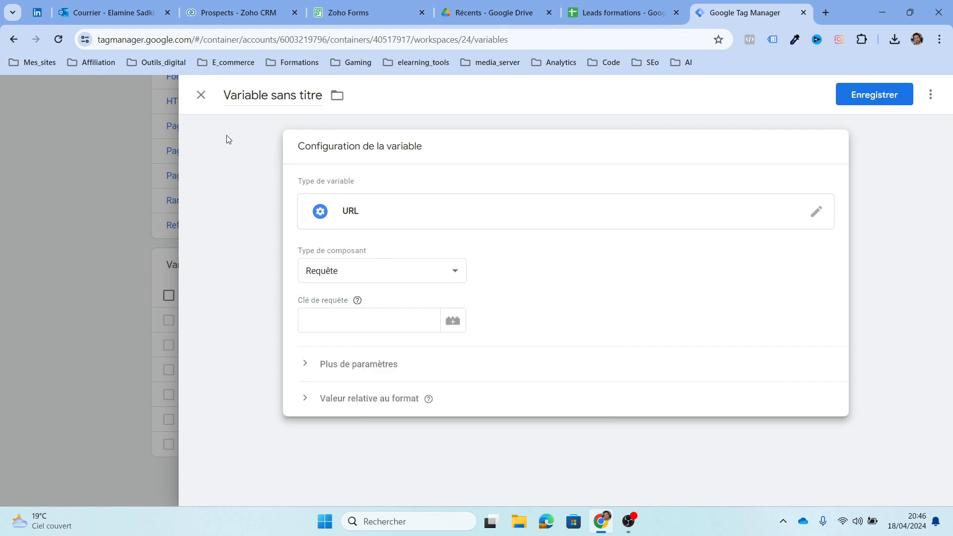
Step: Discard the unsaved URL variable and return to the list of variables in the workspace
{"action": "left_click", "coordinate": [201, 97]}
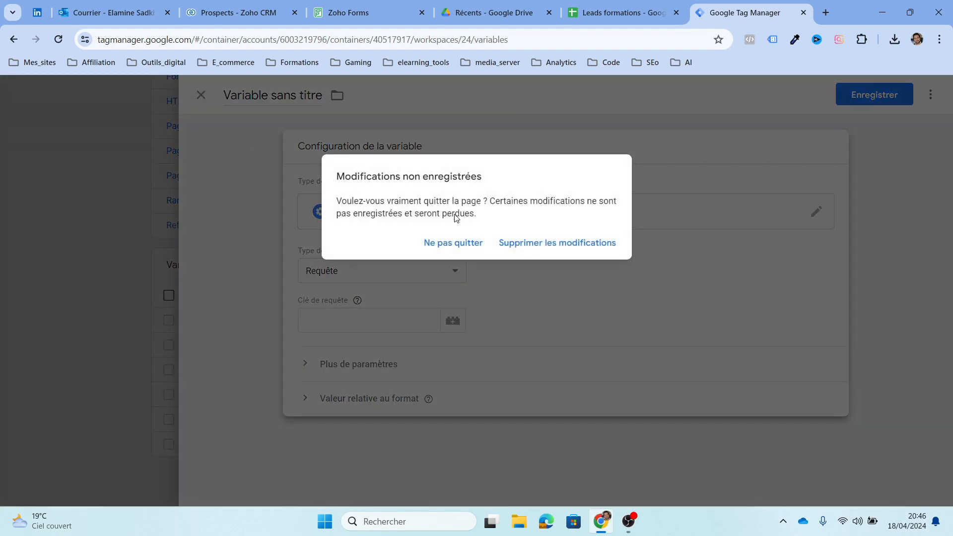
{"action": "left_click", "coordinate": [538, 251]}
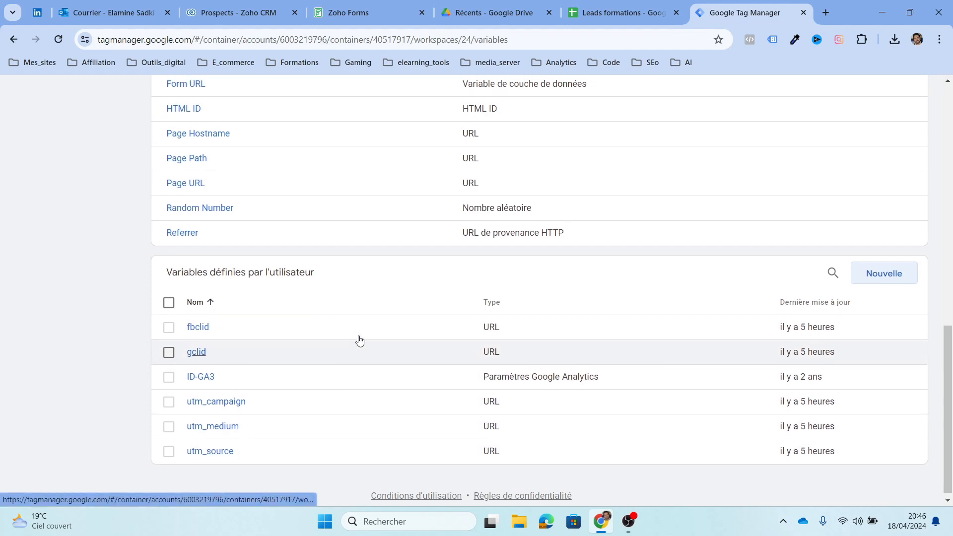
{"action": "scroll", "coordinate": [360, 340], "scroll_direction": "up", "scroll_amount": 2}
{"action": "scroll", "coordinate": [359, 340], "scroll_direction": "up", "scroll_amount": 10}
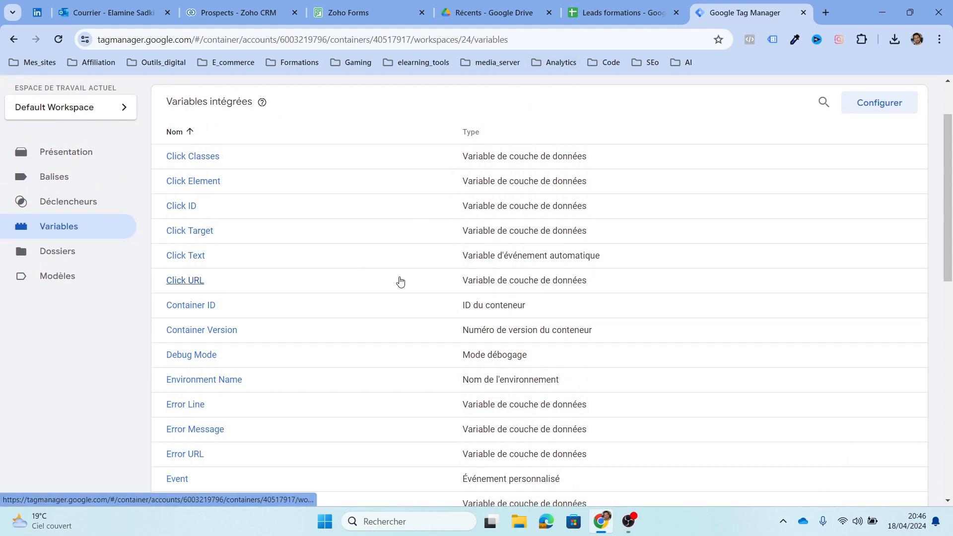
{"action": "scroll", "coordinate": [400, 282], "scroll_direction": "down", "scroll_amount": 1}
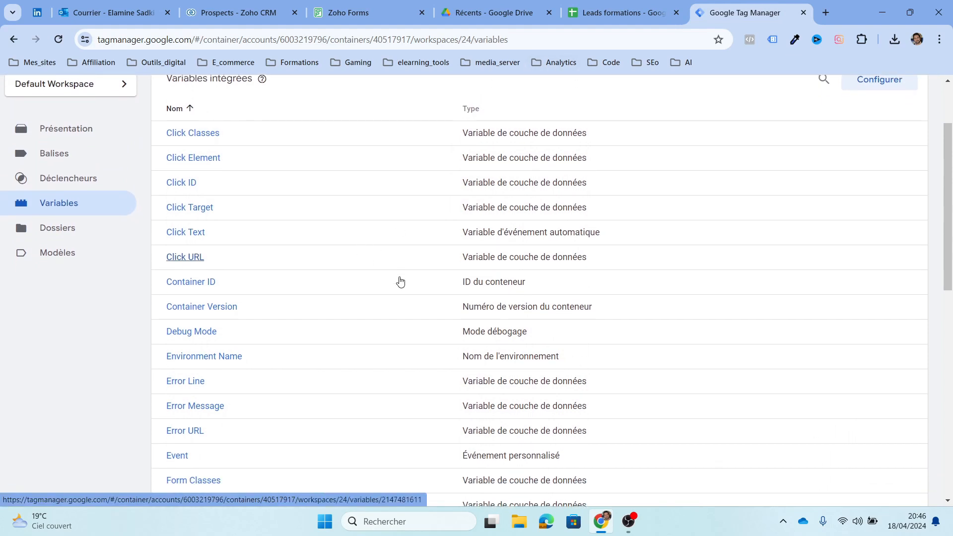
{"action": "scroll", "coordinate": [400, 282], "scroll_direction": "down", "scroll_amount": 5}
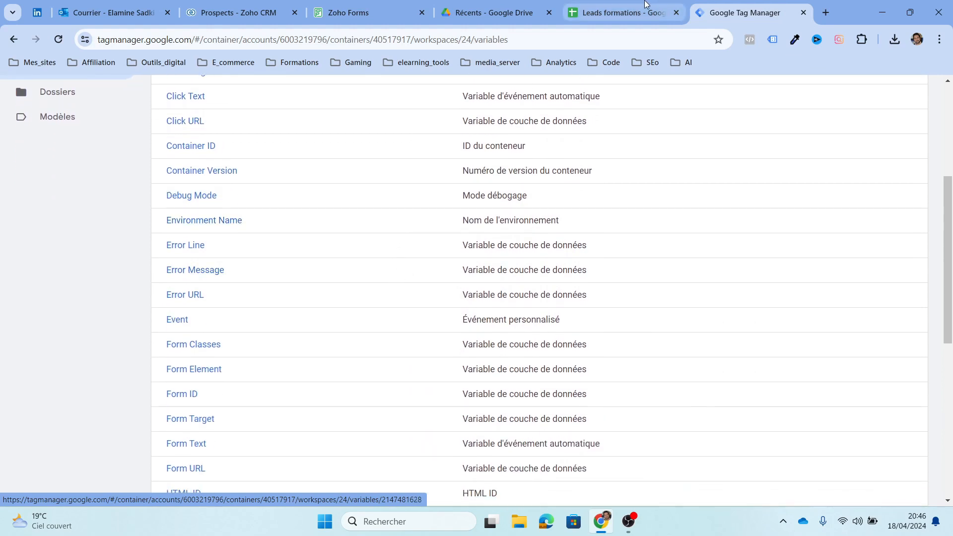
Step: In a new browser tab, open the sadki.ma/formation-marketing-digital-maroc page with gclid=1234RTNYLU, utm_source=Fbads, utm_medium=1080x1080_cadre and utm_campaign=test24
{"action": "left_click", "coordinate": [624, 20]}
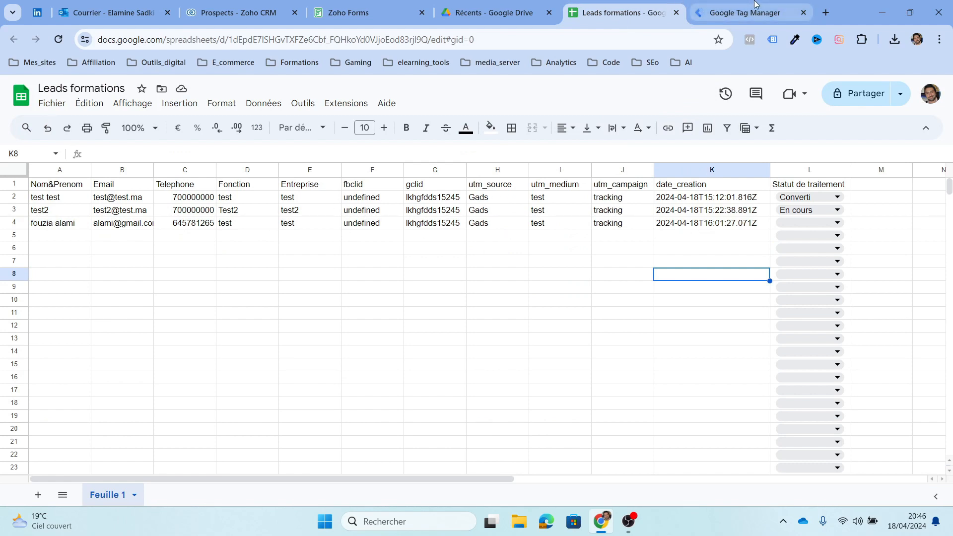
{"action": "left_click", "coordinate": [826, 13]}
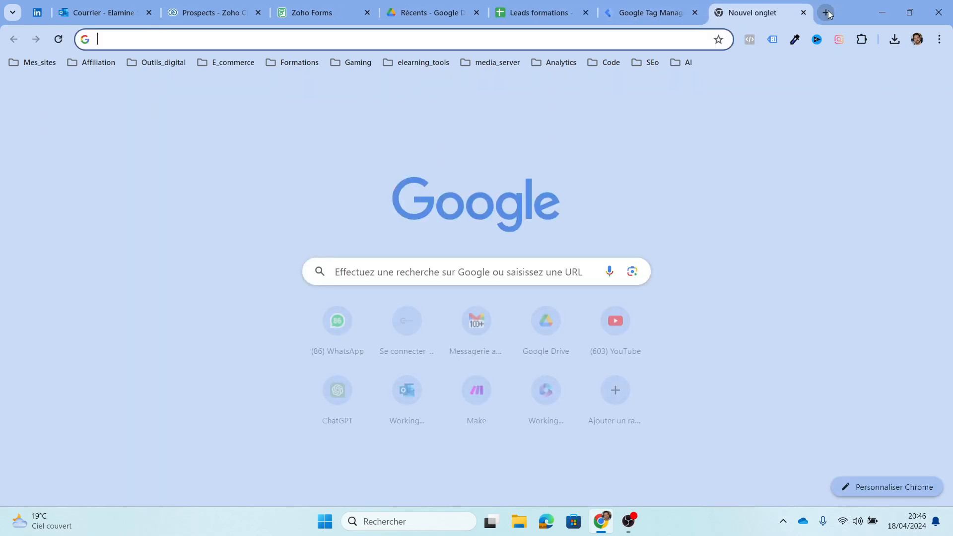
{"action": "type", "text": "sadki.ma/wp-admin"}
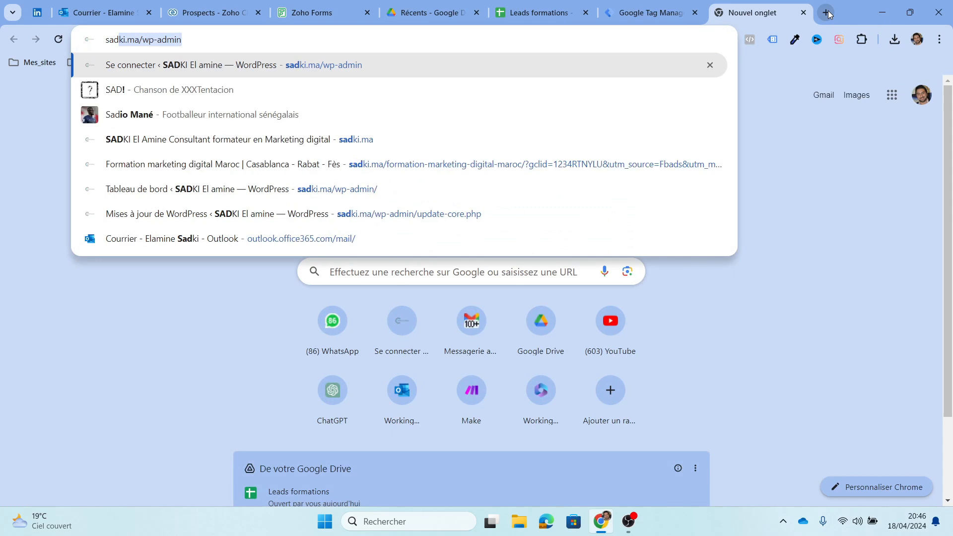
{"action": "key", "text": "Down"}
{"action": "key", "text": "Down"}
{"action": "key", "text": "Down"}
{"action": "key", "text": "Down"}
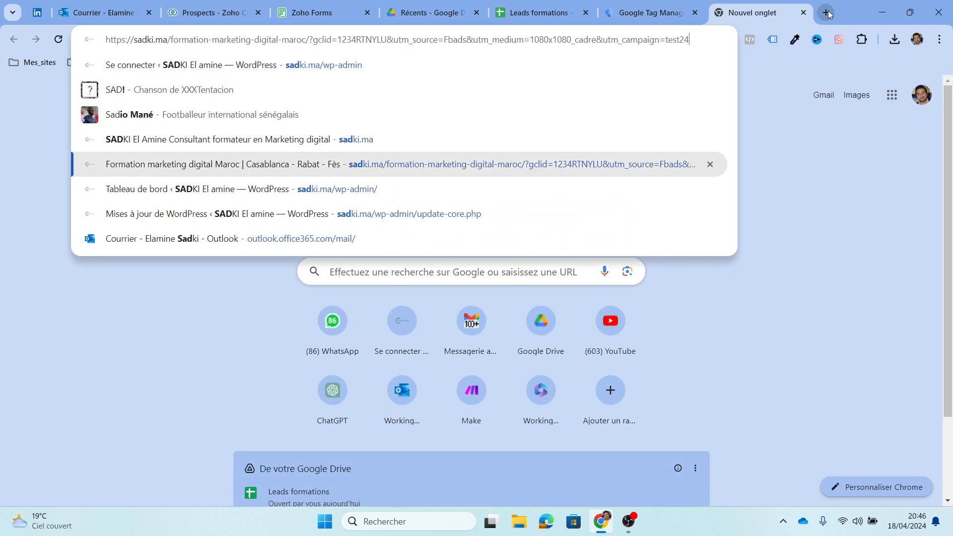
{"action": "left_click", "coordinate": [662, 159]}
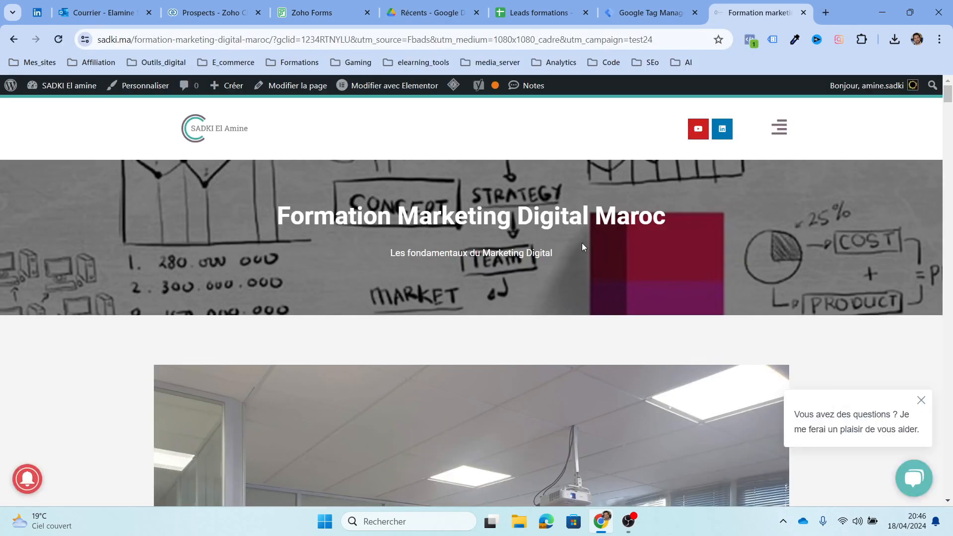
Step: Dismiss the chat prompt and find the Pré-Inscriptions ou demandes d'informations form on the page
{"action": "left_click", "coordinate": [921, 401]}
{"action": "scroll", "coordinate": [776, 407], "scroll_direction": "down", "scroll_amount": 15}
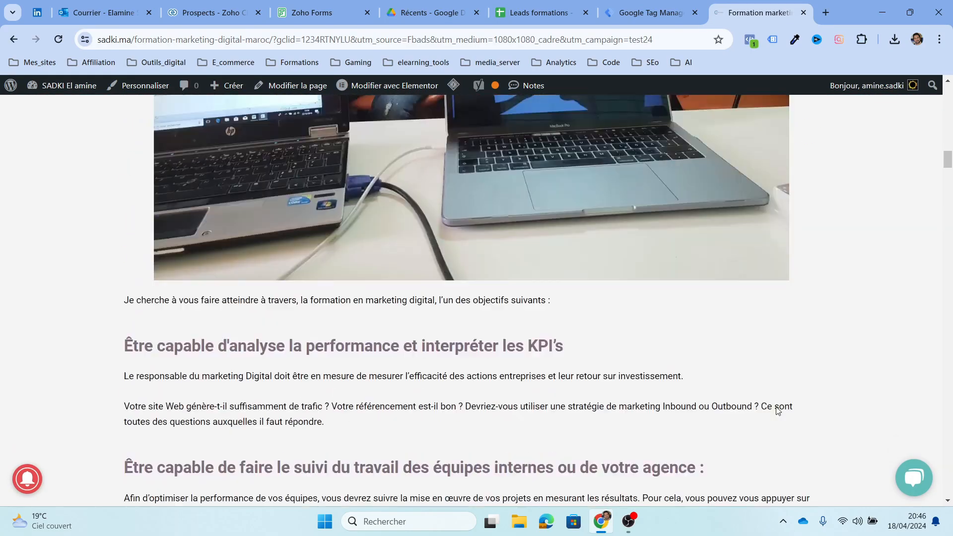
{"action": "scroll", "coordinate": [778, 410], "scroll_direction": "down", "scroll_amount": 20}
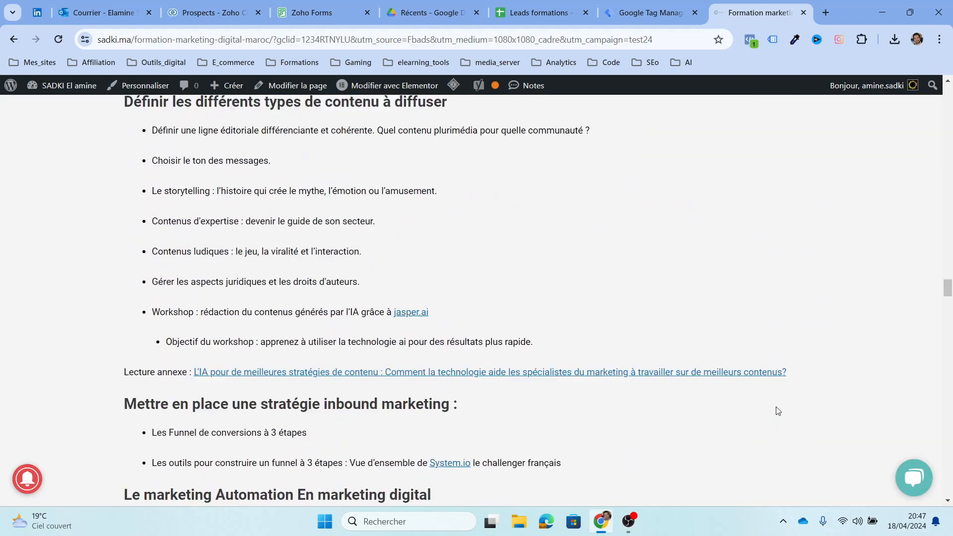
{"action": "scroll", "coordinate": [777, 410], "scroll_direction": "down", "scroll_amount": 20}
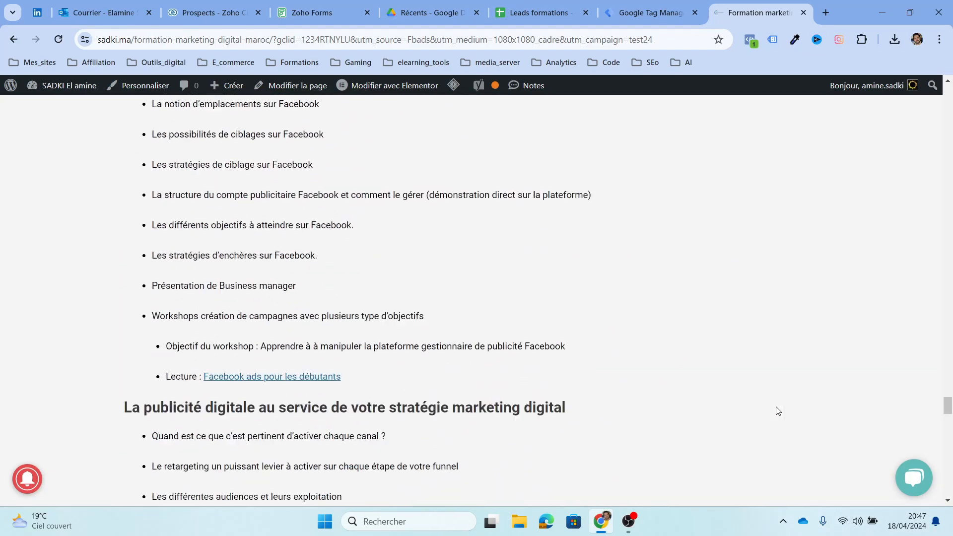
{"action": "scroll", "coordinate": [777, 411], "scroll_direction": "down", "scroll_amount": 20}
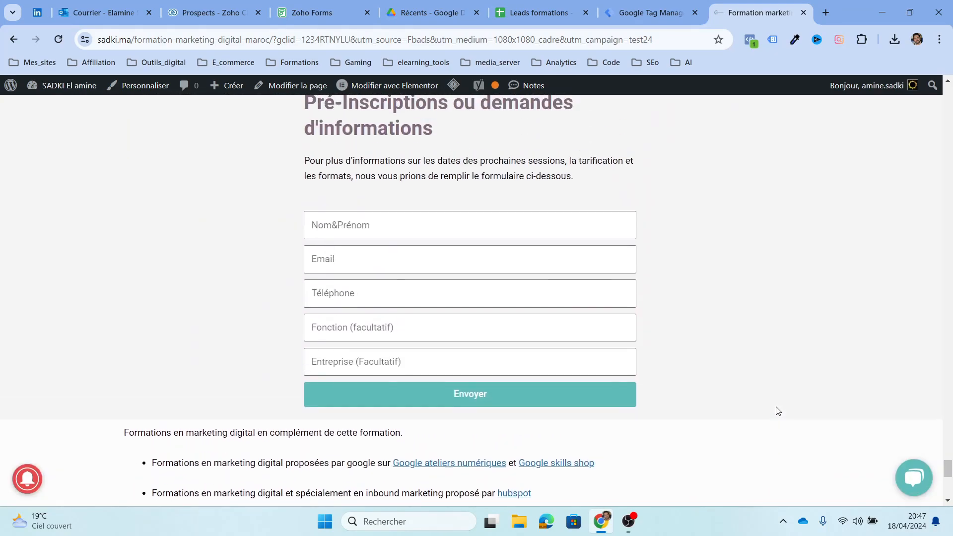
{"action": "scroll", "coordinate": [778, 410], "scroll_direction": "up", "scroll_amount": 1}
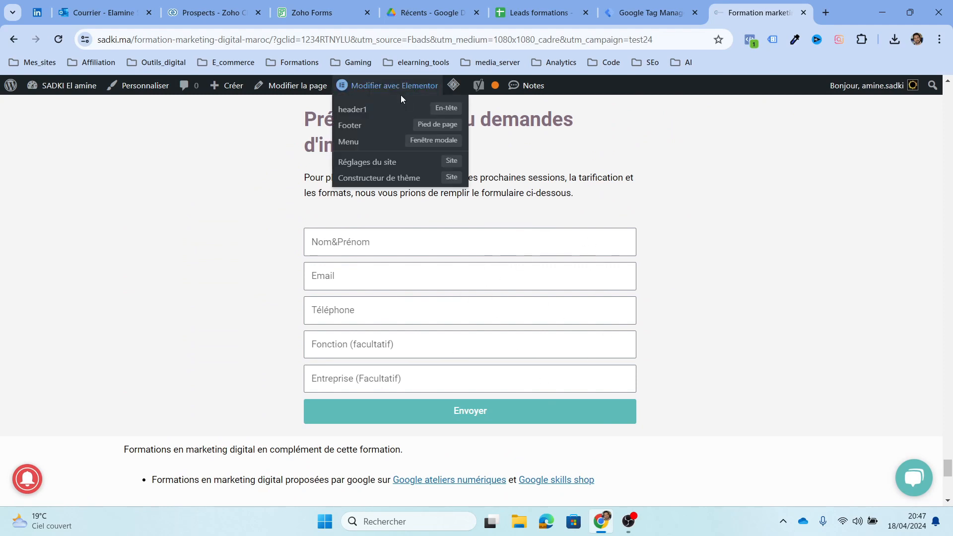
Step: Open the page in the Elementor editor and start editing its pre-registration form widget
{"action": "left_click", "coordinate": [401, 97]}
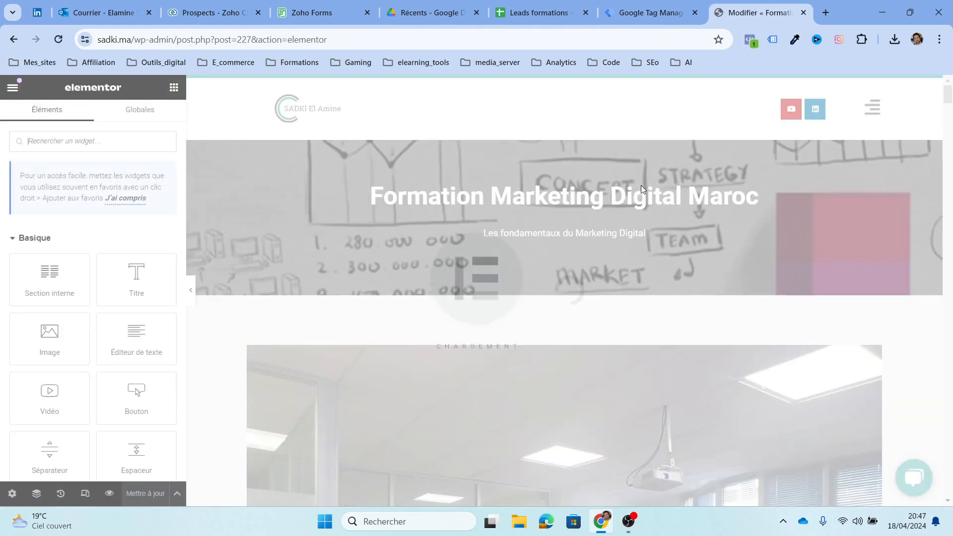
{"action": "scroll", "coordinate": [641, 187], "scroll_direction": "down", "scroll_amount": 20}
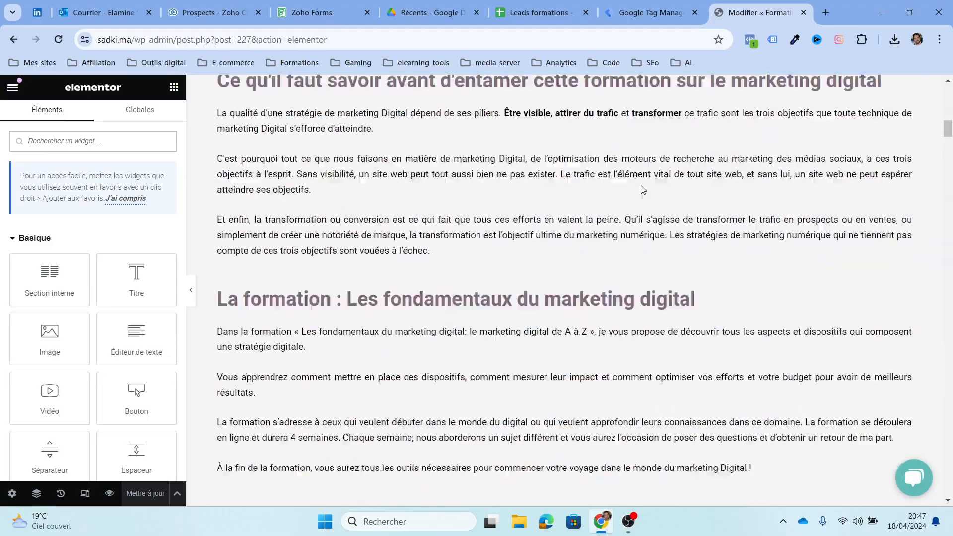
{"action": "scroll", "coordinate": [641, 189], "scroll_direction": "down", "scroll_amount": 20}
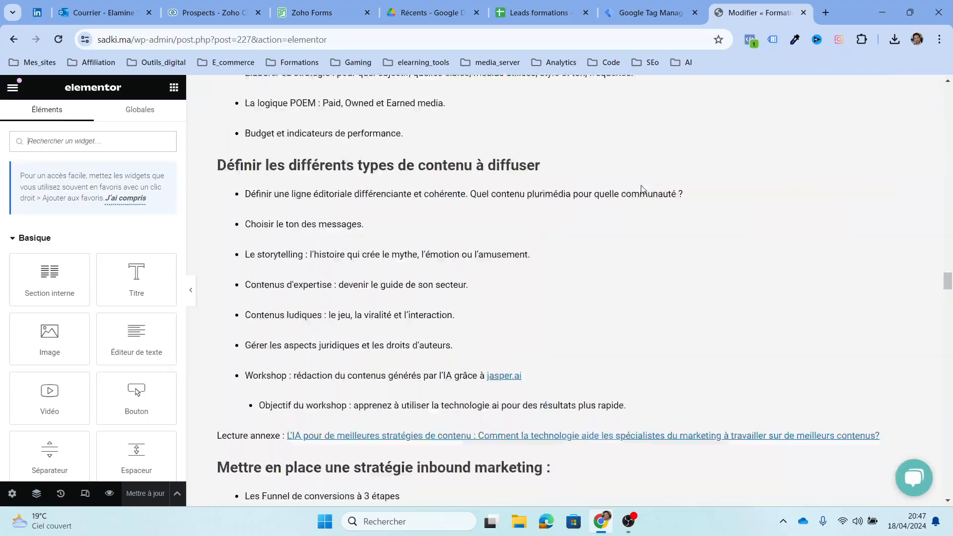
{"action": "scroll", "coordinate": [641, 189], "scroll_direction": "down", "scroll_amount": 20}
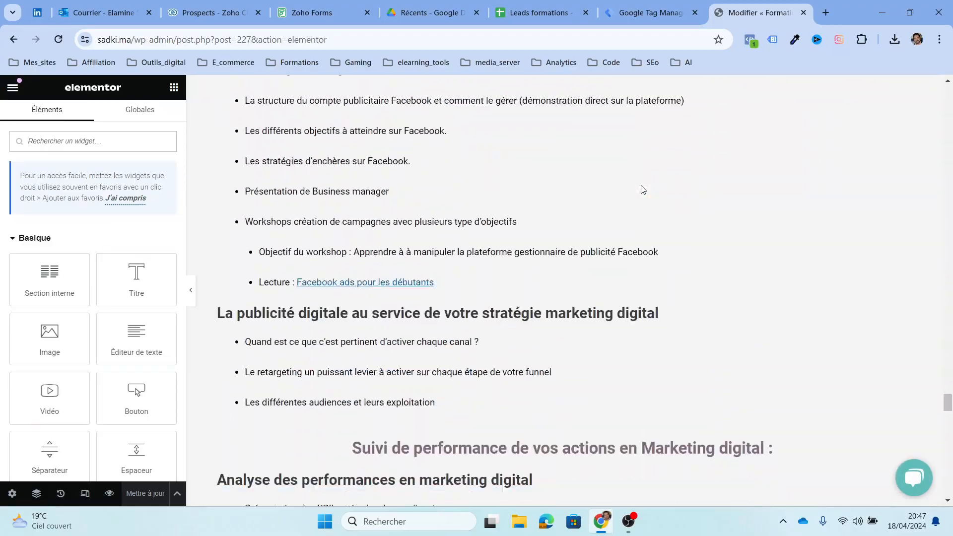
{"action": "scroll", "coordinate": [641, 189], "scroll_direction": "down", "scroll_amount": 10}
{"action": "scroll", "coordinate": [641, 187], "scroll_direction": "up", "scroll_amount": 3}
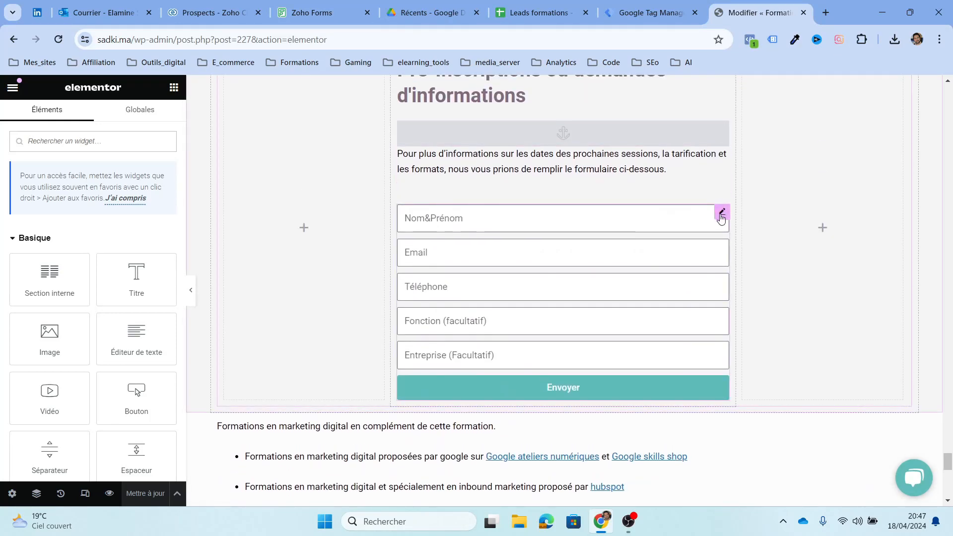
{"action": "left_click", "coordinate": [716, 216]}
Step: Check the content and advanced settings of the form's hidden fbclid field, including its ID
{"action": "scroll", "coordinate": [85, 372], "scroll_direction": "down", "scroll_amount": 3}
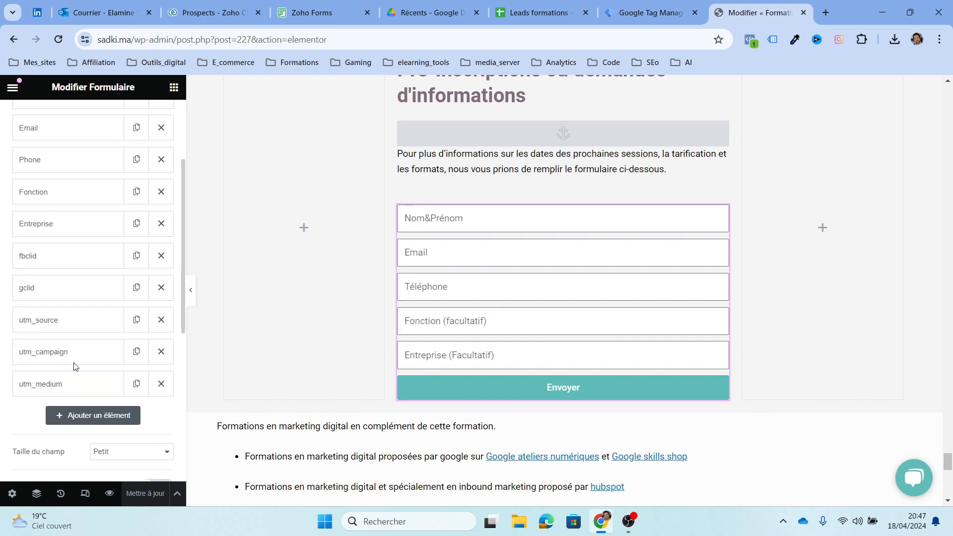
{"action": "left_click", "coordinate": [84, 269]}
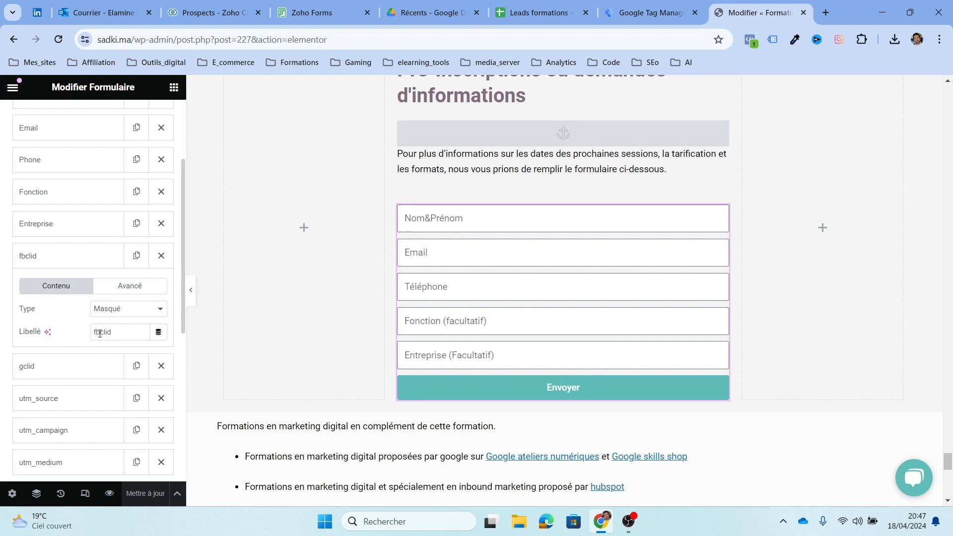
{"action": "left_click", "coordinate": [129, 296]}
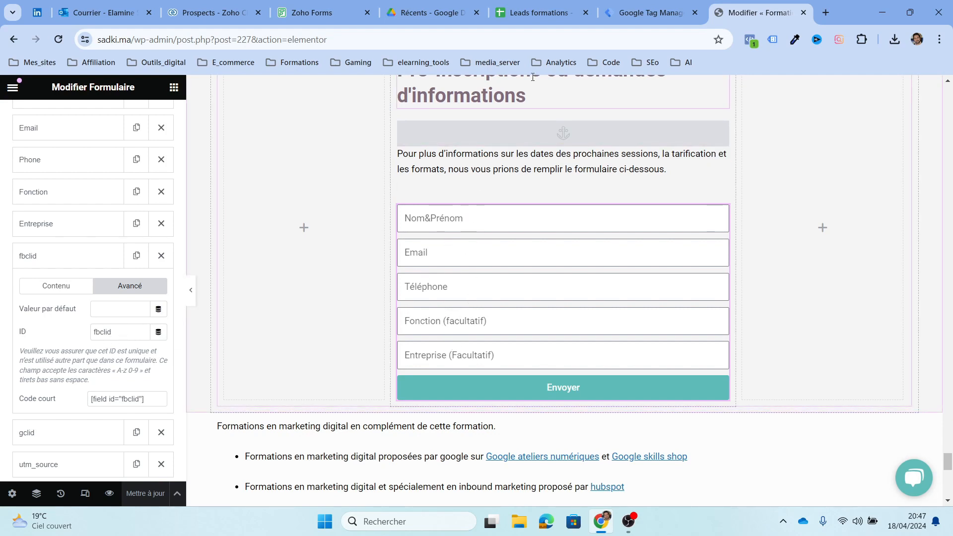
Step: In Google Tag Manager, open the inject_params tag and compare its script's field IDs with the fbclid field in Elementor
{"action": "left_click", "coordinate": [610, 6]}
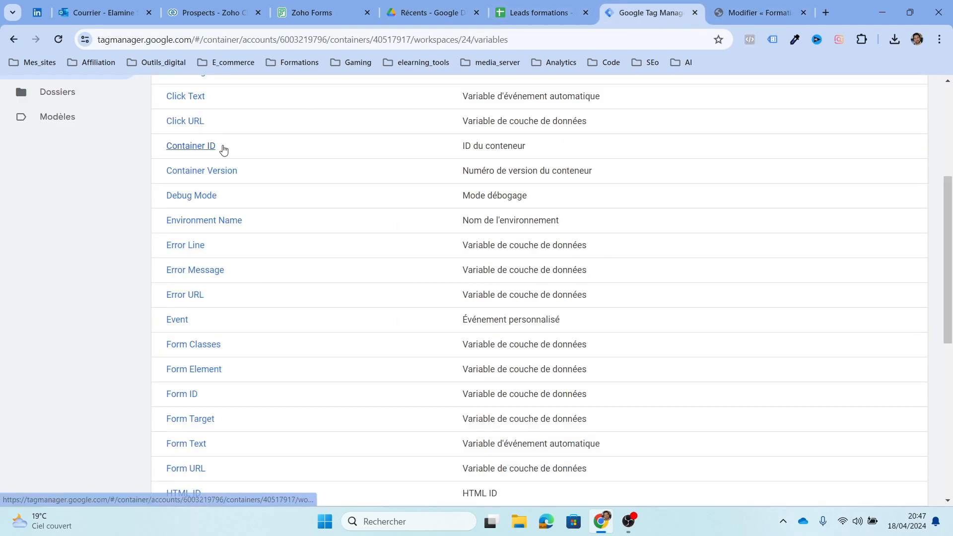
{"action": "scroll", "coordinate": [208, 169], "scroll_direction": "up", "scroll_amount": 5}
{"action": "left_click", "coordinate": [84, 254]}
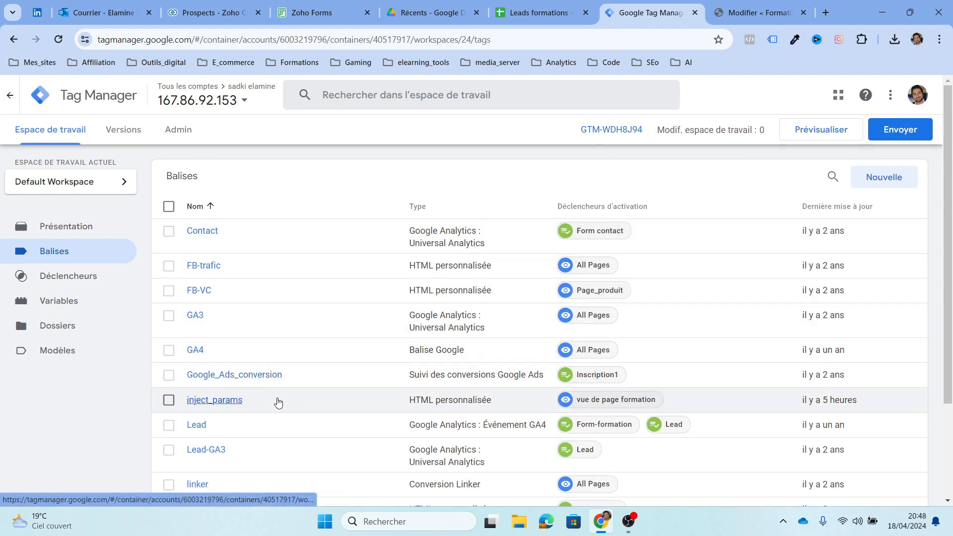
{"action": "left_click", "coordinate": [236, 403]}
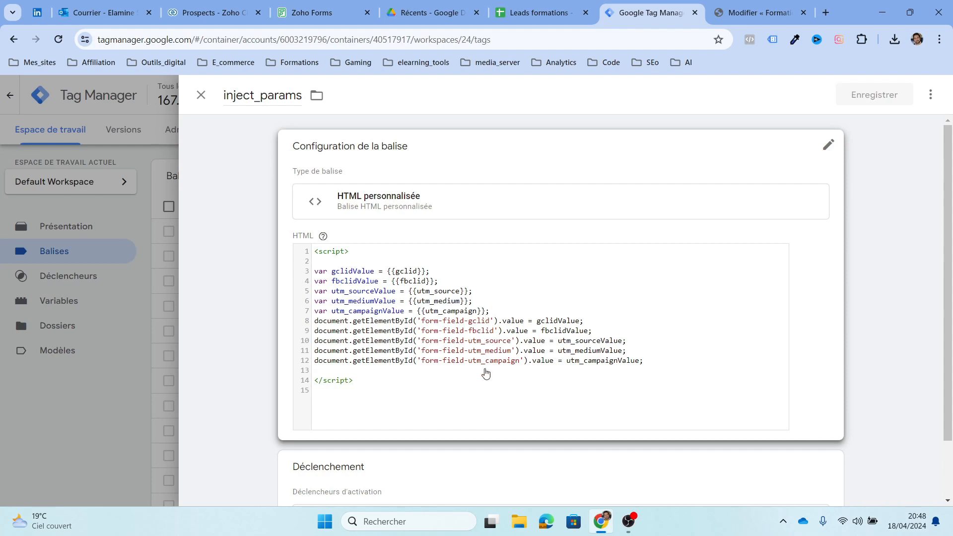
{"action": "left_click", "coordinate": [748, 11]}
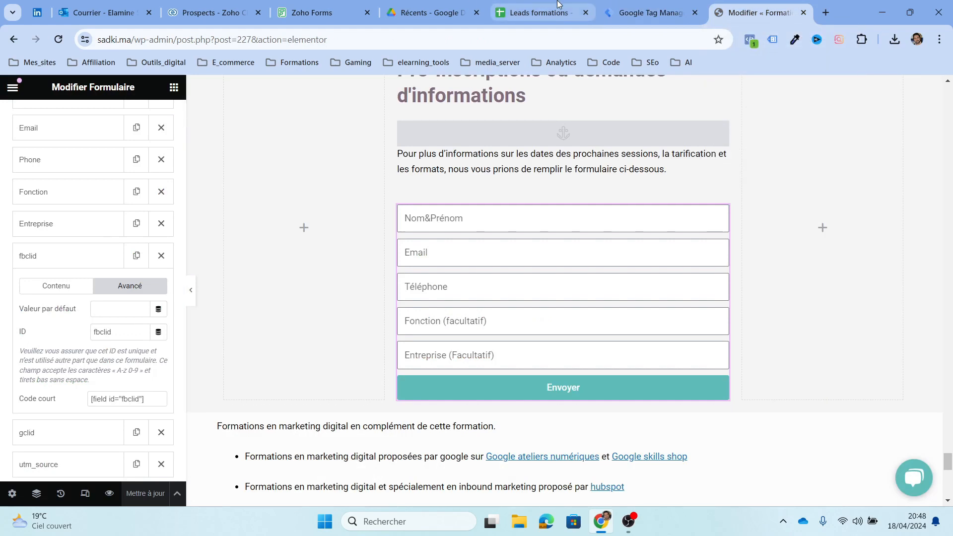
{"action": "left_click", "coordinate": [648, 13]}
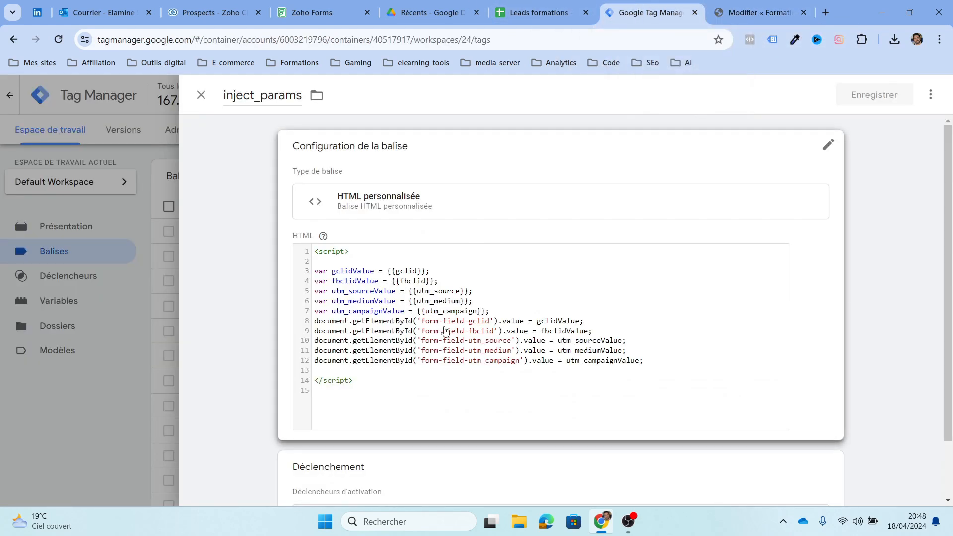
Step: From the Elementor editor, open a preview of the training page and go to its pre-registration form
{"action": "left_click", "coordinate": [753, 5]}
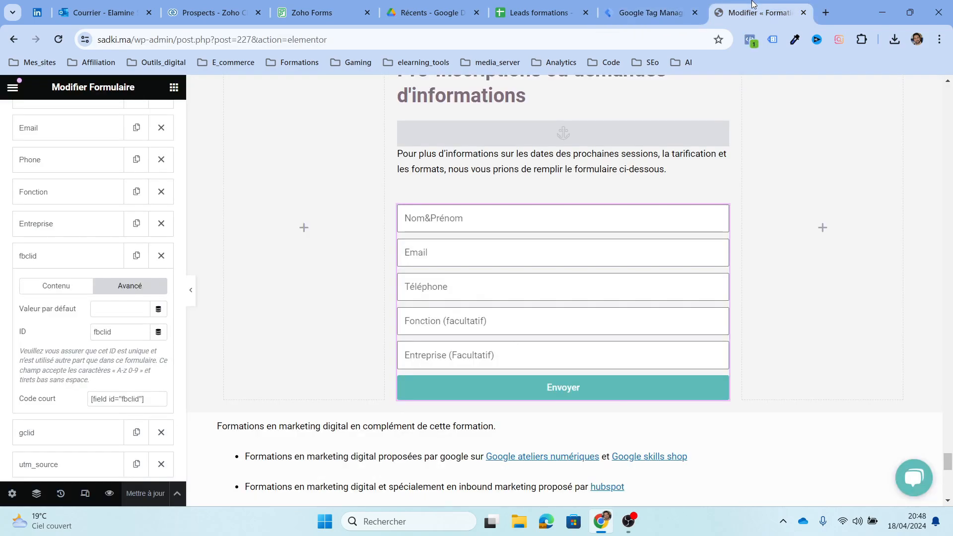
{"action": "left_click", "coordinate": [110, 493]}
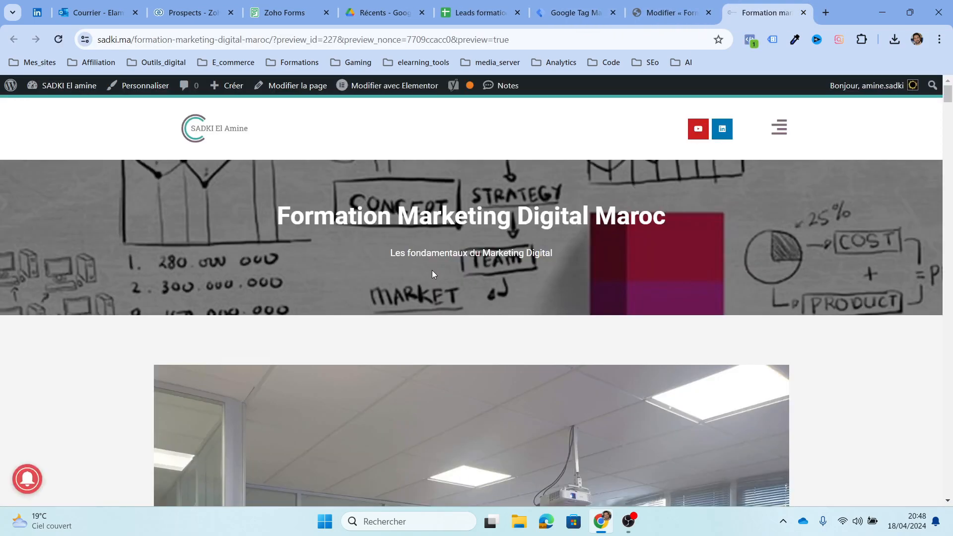
{"action": "scroll", "coordinate": [432, 273], "scroll_direction": "down", "scroll_amount": 20}
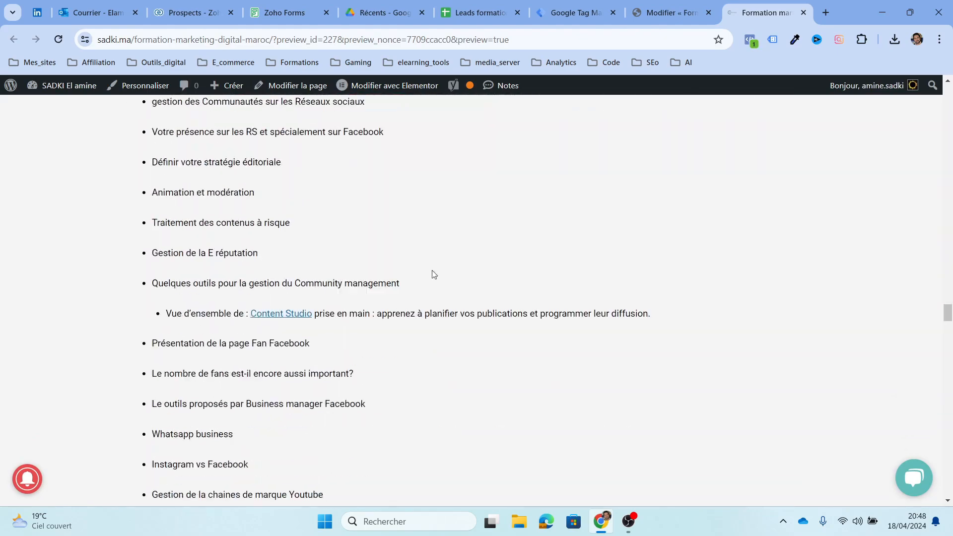
{"action": "scroll", "coordinate": [434, 274], "scroll_direction": "down", "scroll_amount": 20}
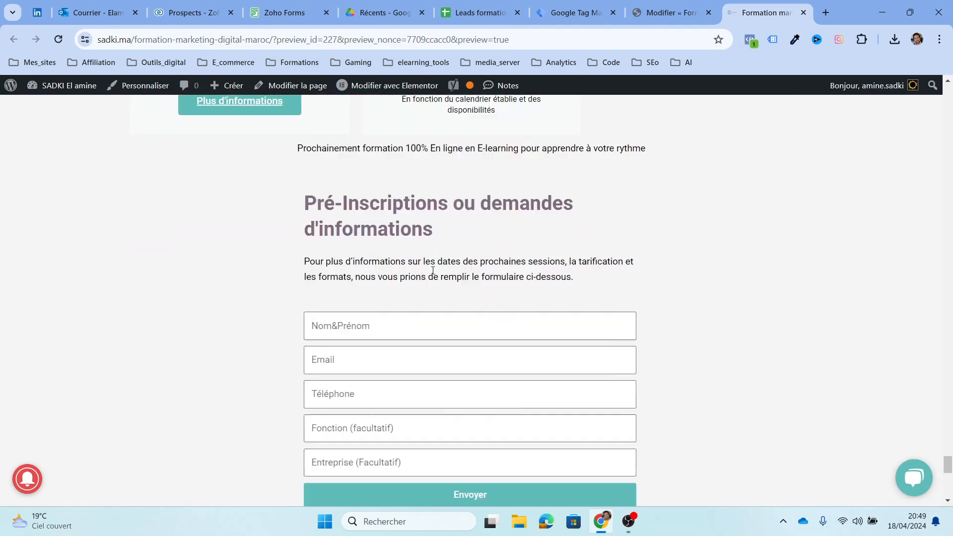
{"action": "scroll", "coordinate": [442, 268], "scroll_direction": "down", "scroll_amount": 6}
{"action": "scroll", "coordinate": [636, 164], "scroll_direction": "up", "scroll_amount": 2}
Step: Inspect the HTML code of the pre-registration form in the browser's developer tools
{"action": "right_click", "coordinate": [590, 177]}
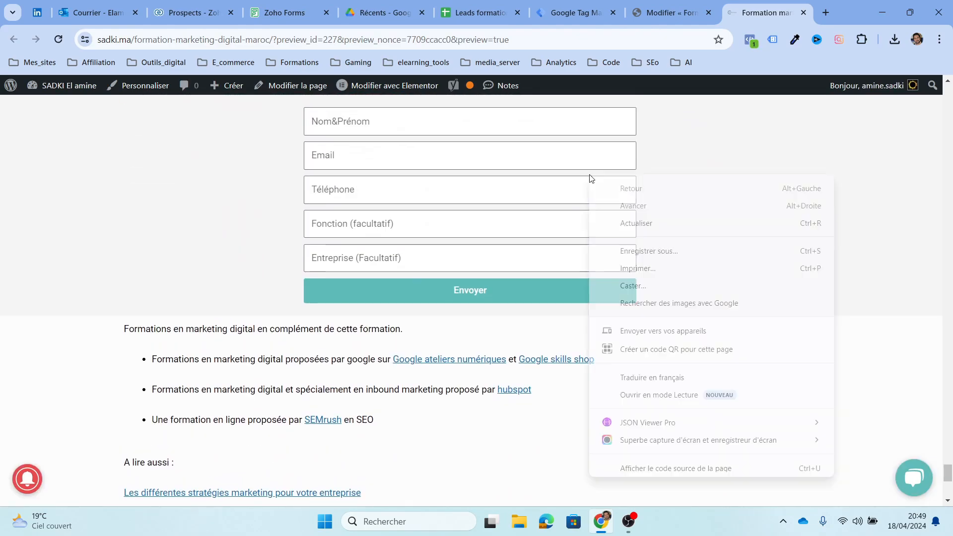
{"action": "scroll", "coordinate": [645, 373], "scroll_direction": "down", "scroll_amount": 1}
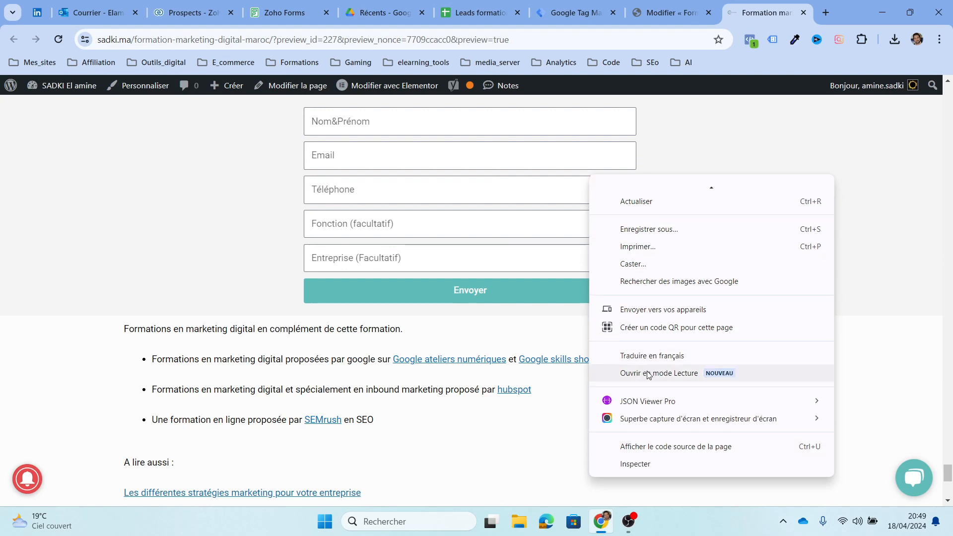
{"action": "left_click", "coordinate": [633, 466]}
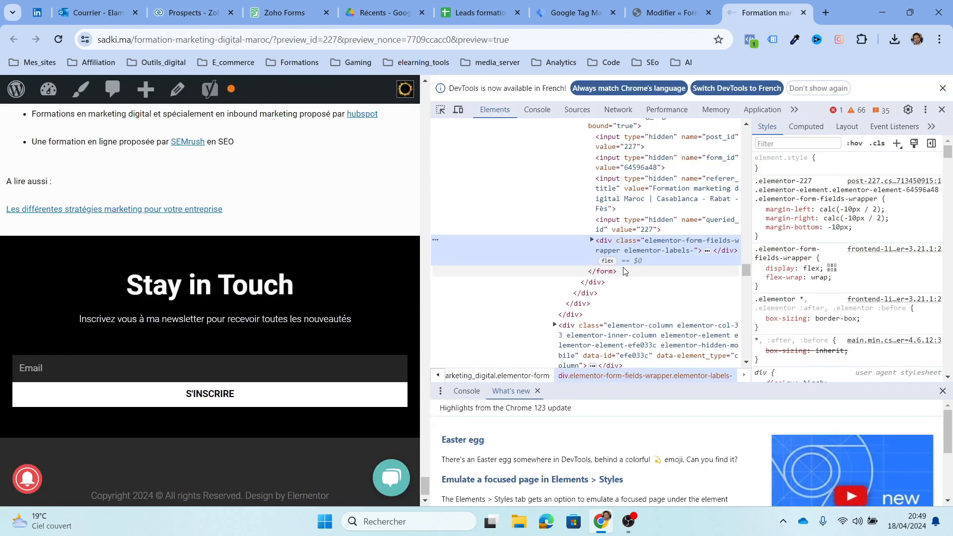
Step: Expand the pre-registration form's fields wrapper in the HTML and look through its field groups down to the hidden ones
{"action": "scroll", "coordinate": [631, 241], "scroll_direction": "up", "scroll_amount": 3}
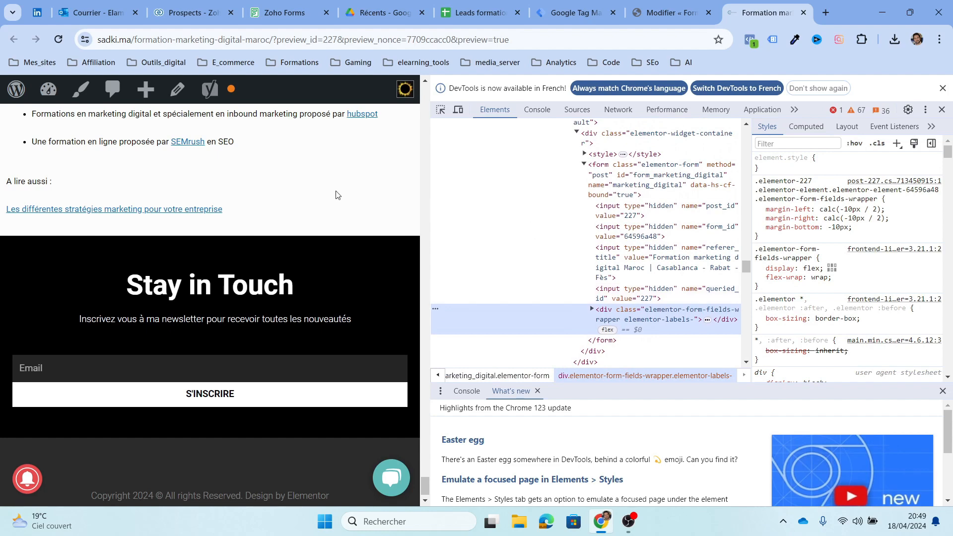
{"action": "scroll", "coordinate": [335, 194], "scroll_direction": "up", "scroll_amount": 7}
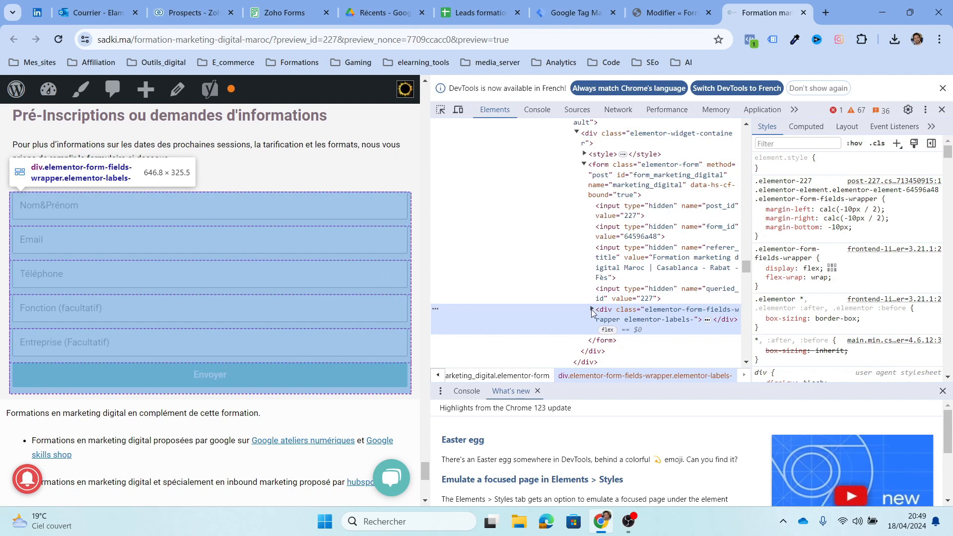
{"action": "left_click", "coordinate": [592, 310]}
{"action": "scroll", "coordinate": [630, 313], "scroll_direction": "down", "scroll_amount": 2}
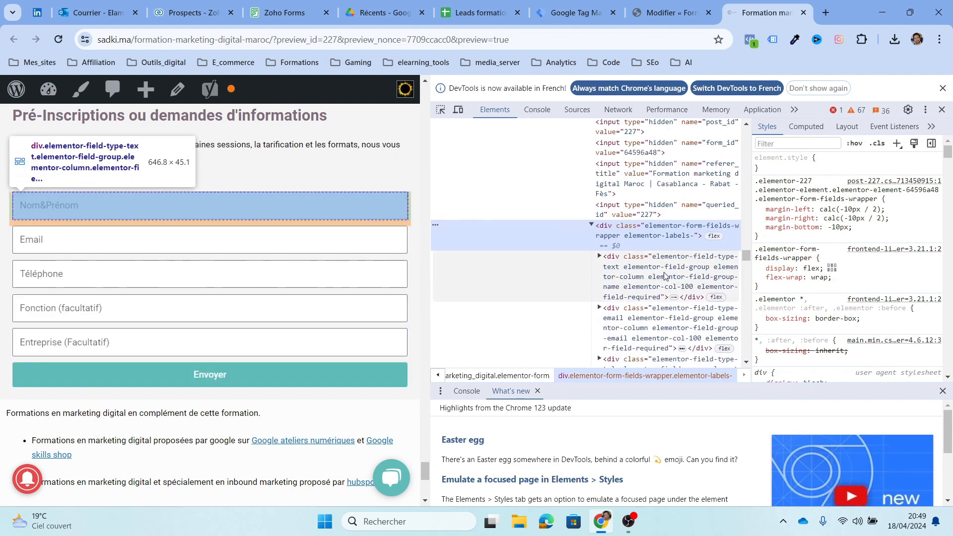
{"action": "scroll", "coordinate": [650, 307], "scroll_direction": "down", "scroll_amount": 1}
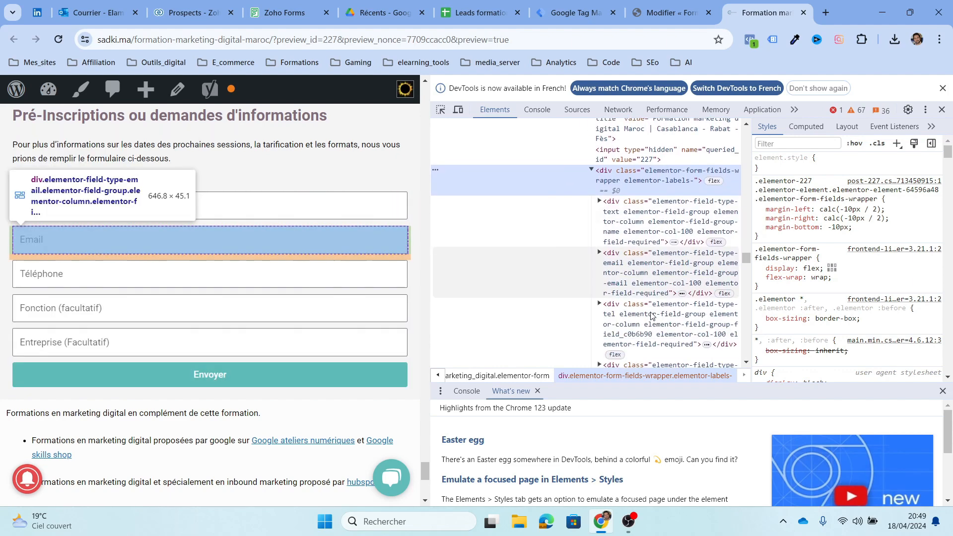
{"action": "scroll", "coordinate": [653, 323], "scroll_direction": "down", "scroll_amount": 2}
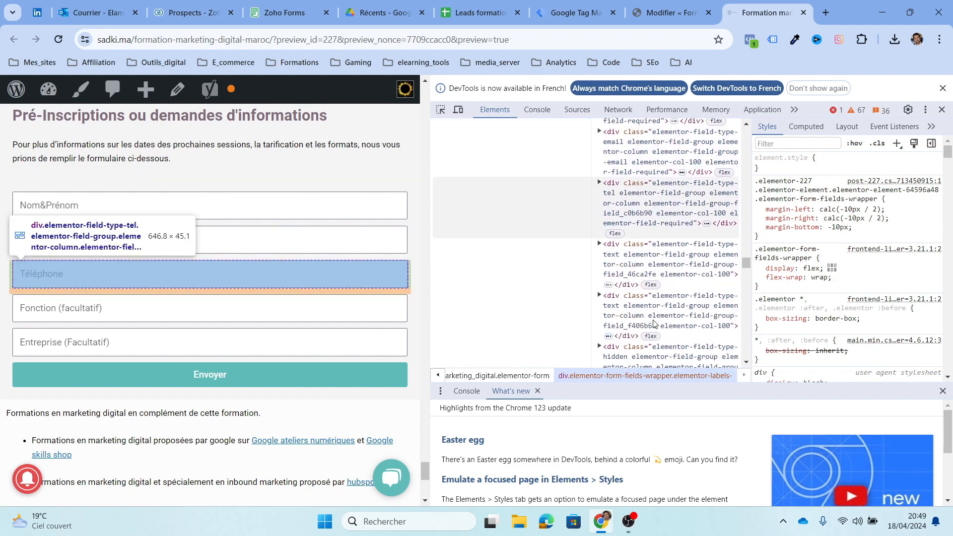
{"action": "scroll", "coordinate": [674, 308], "scroll_direction": "down", "scroll_amount": 1}
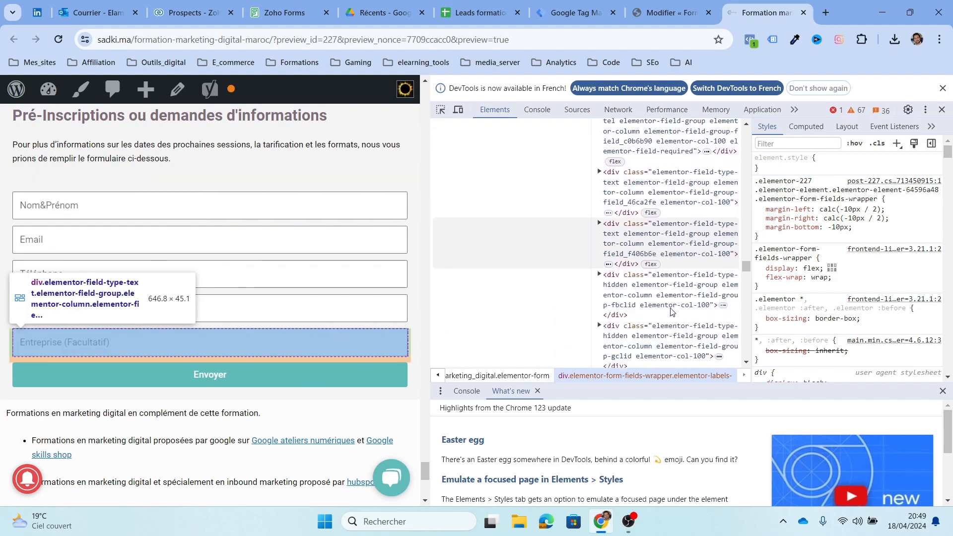
Step: Expand the hidden fbclid field group and highlight its input's ID, form-field-fbclid
{"action": "left_click", "coordinate": [723, 304]}
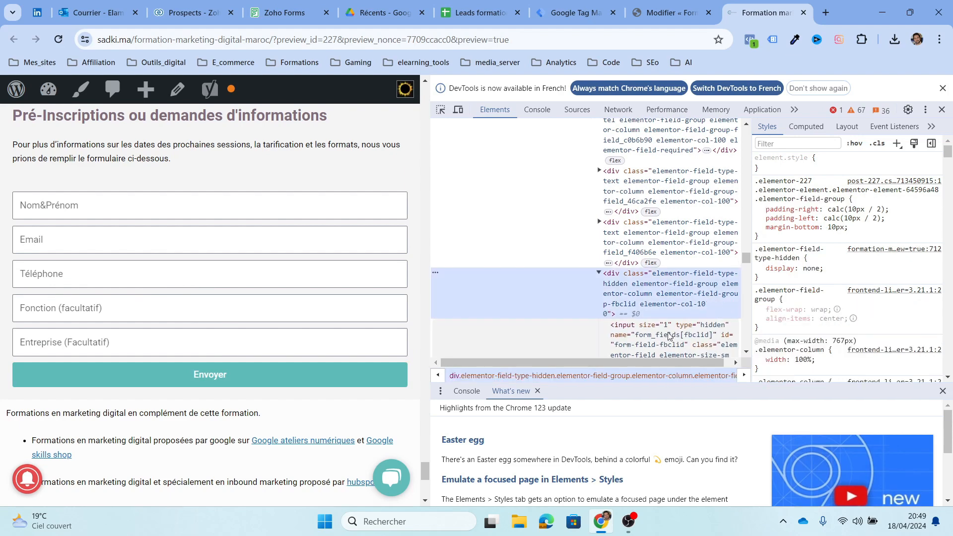
{"action": "scroll", "coordinate": [685, 339], "scroll_direction": "down", "scroll_amount": 1}
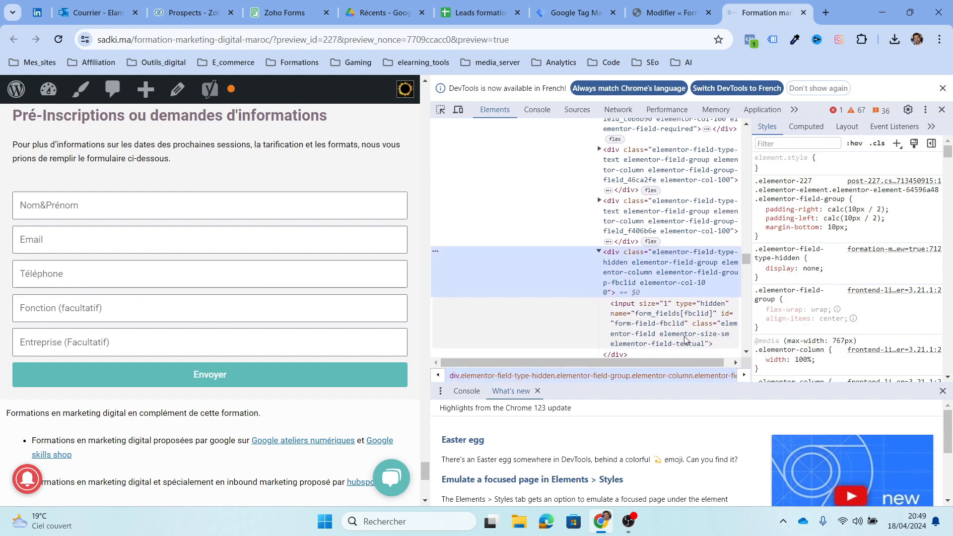
{"action": "double_click", "coordinate": [651, 326]}
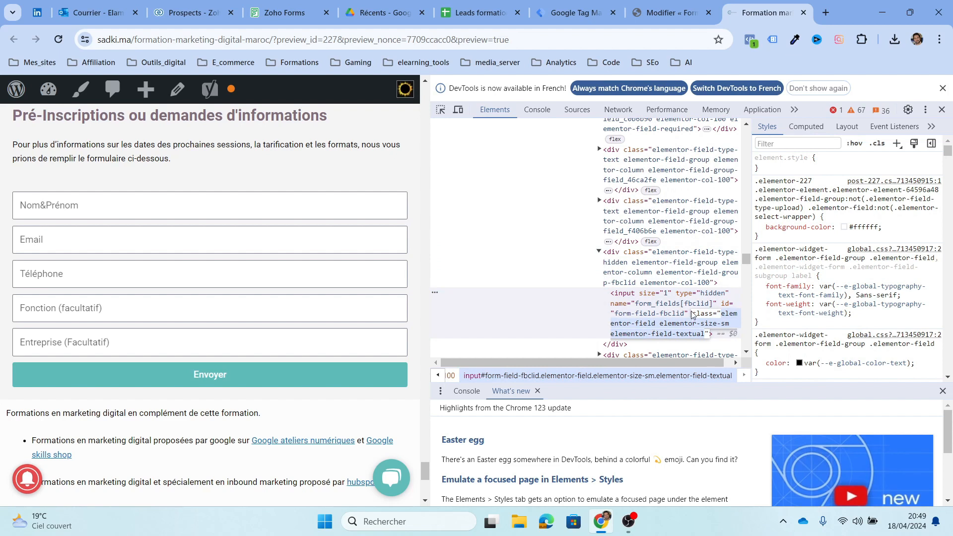
{"action": "double_click", "coordinate": [650, 314]}
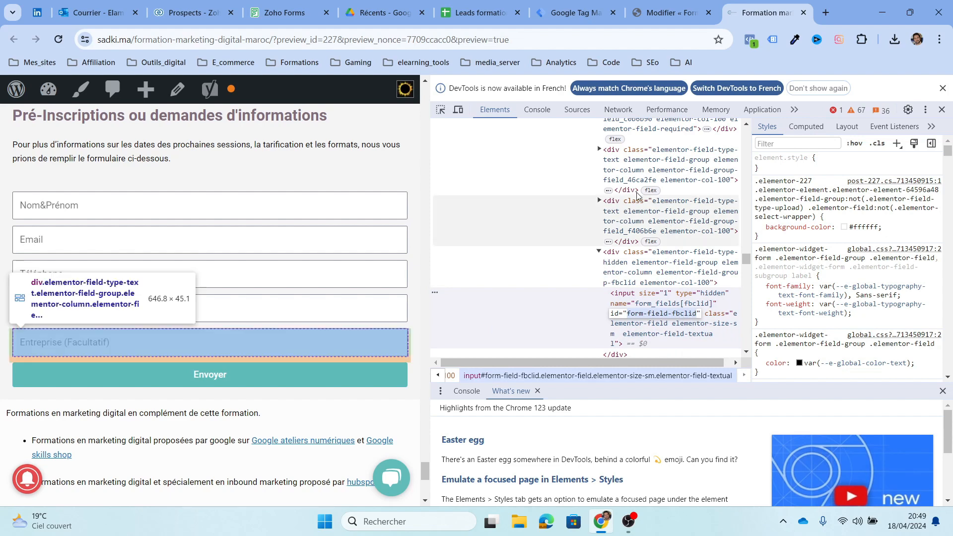
Step: In Google Tag Manager, review the inject_params tag's script and its firing trigger against the form on the preview page
{"action": "left_click", "coordinate": [576, 12]}
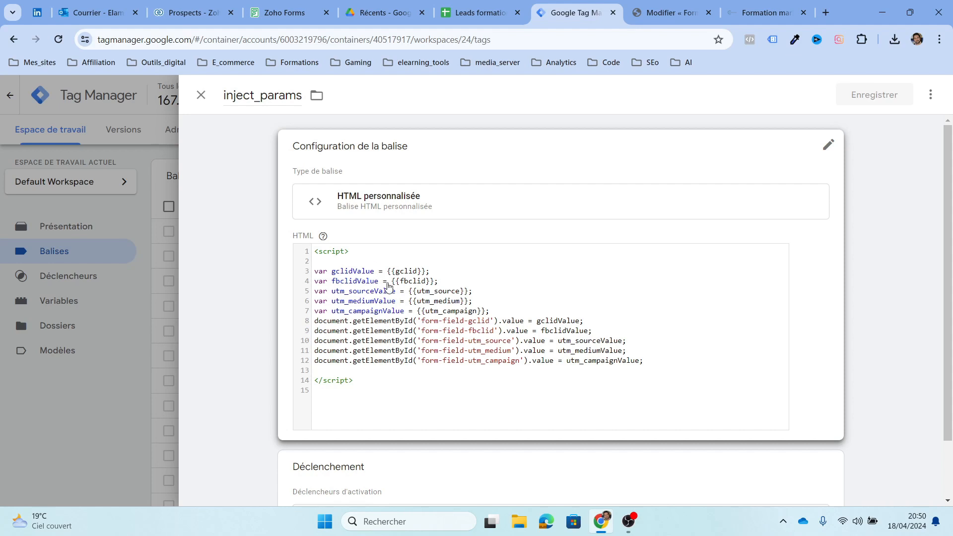
{"action": "scroll", "coordinate": [482, 358], "scroll_direction": "down", "scroll_amount": 2}
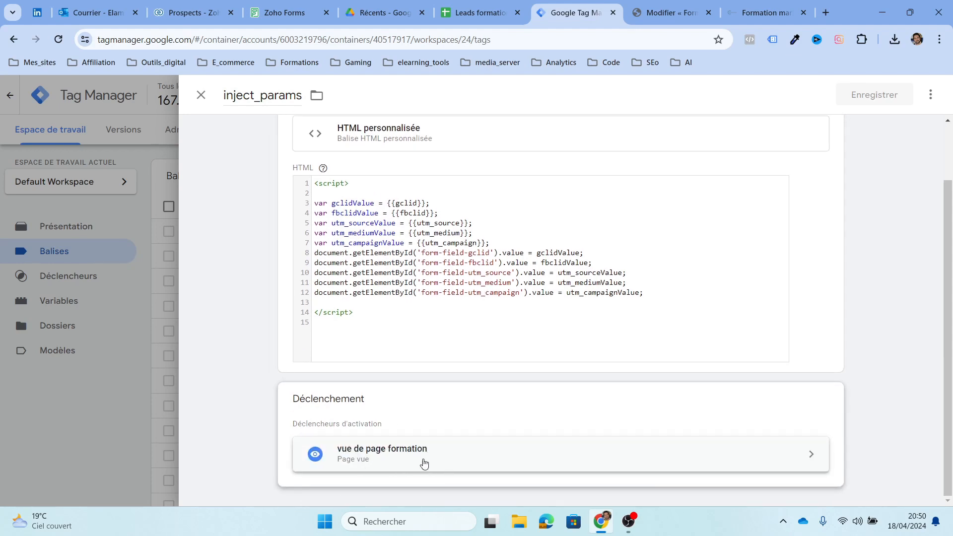
{"action": "left_click", "coordinate": [764, 13]}
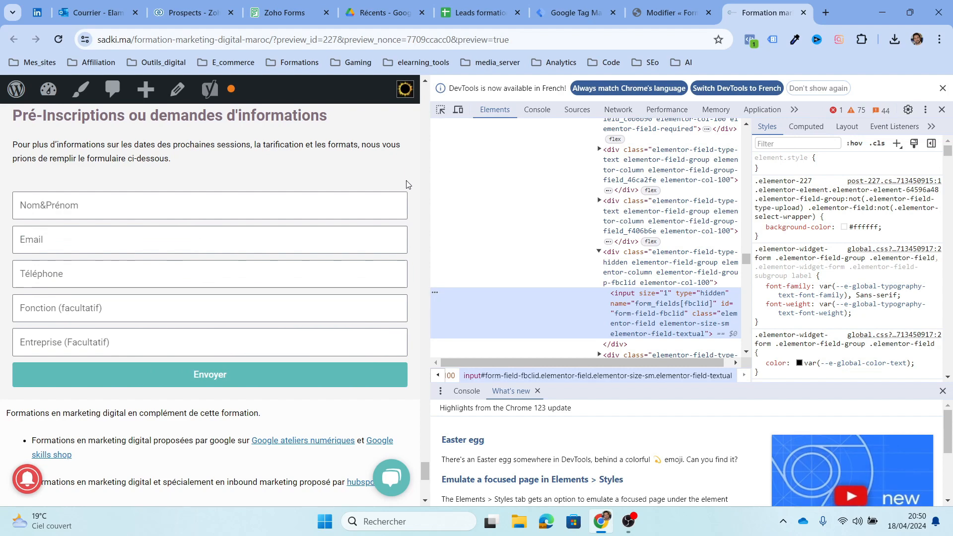
{"action": "left_click", "coordinate": [580, 4]}
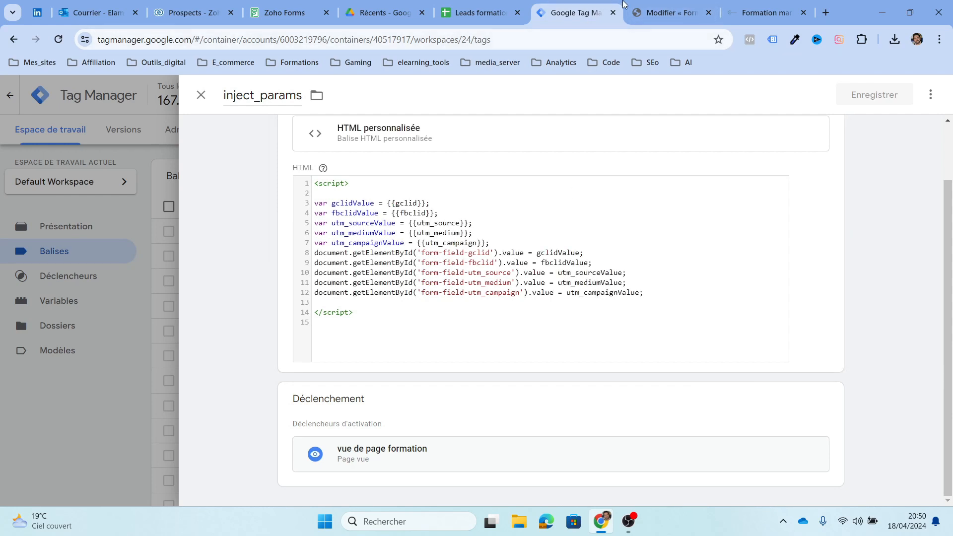
Step: Return to the training page preview and close the developer tools
{"action": "left_click", "coordinate": [645, 12]}
{"action": "left_click", "coordinate": [750, 15]}
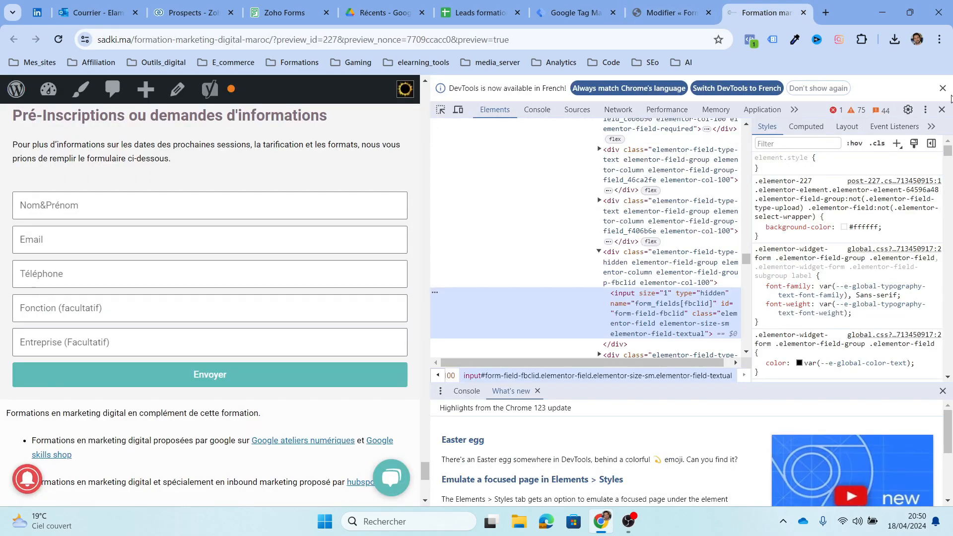
{"action": "left_click", "coordinate": [942, 88]}
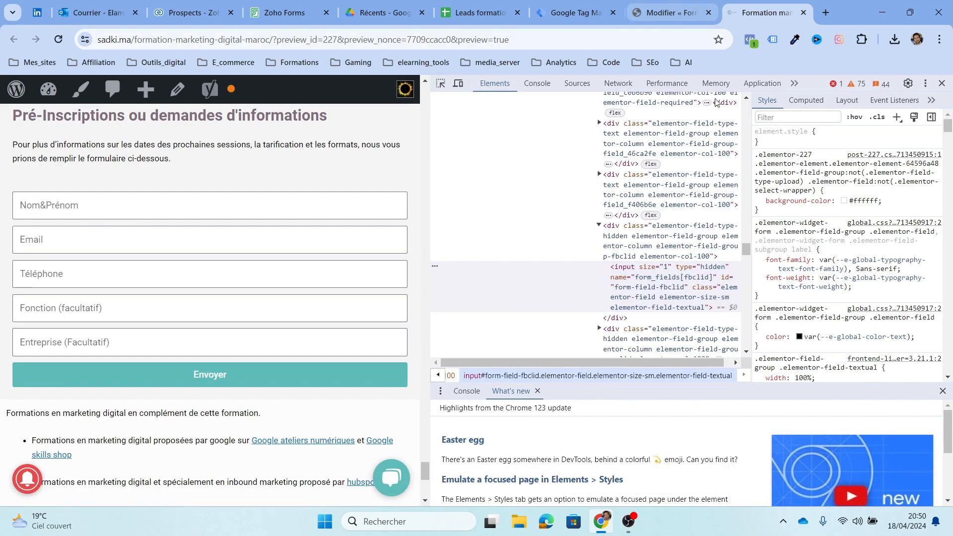
{"action": "left_click", "coordinate": [941, 83]}
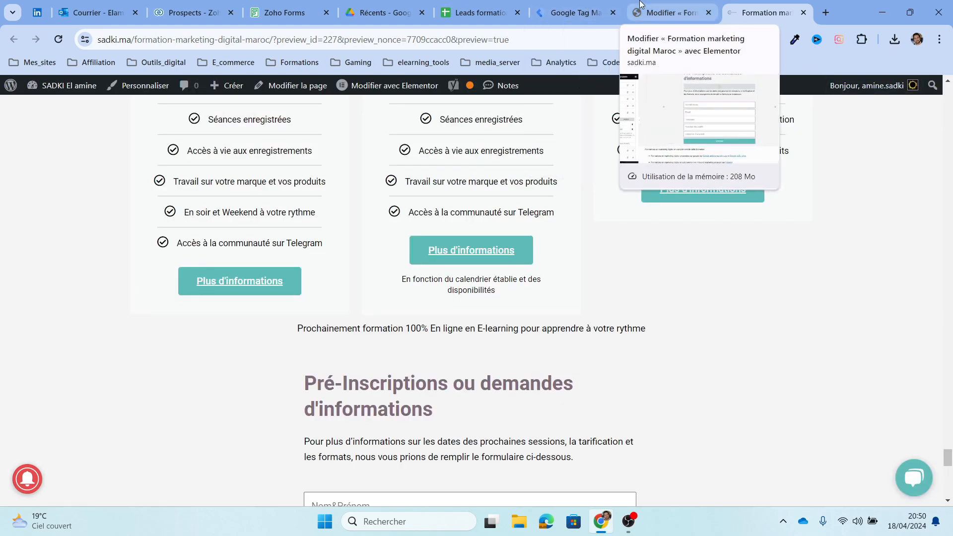
Step: Switch to the Leads formations spreadsheet and review the status options in L3 and the first lead's entries
{"action": "left_click", "coordinate": [480, 3]}
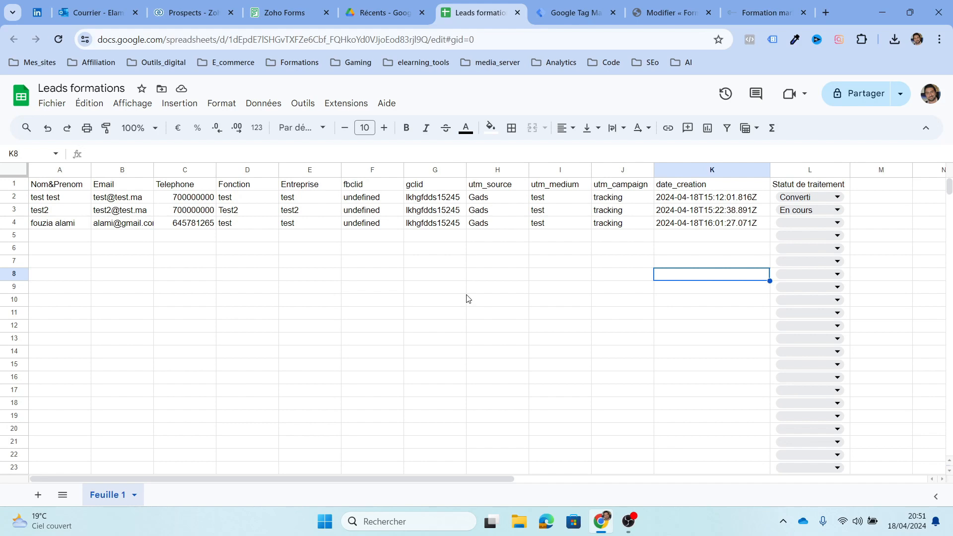
{"action": "left_click", "coordinate": [833, 212]}
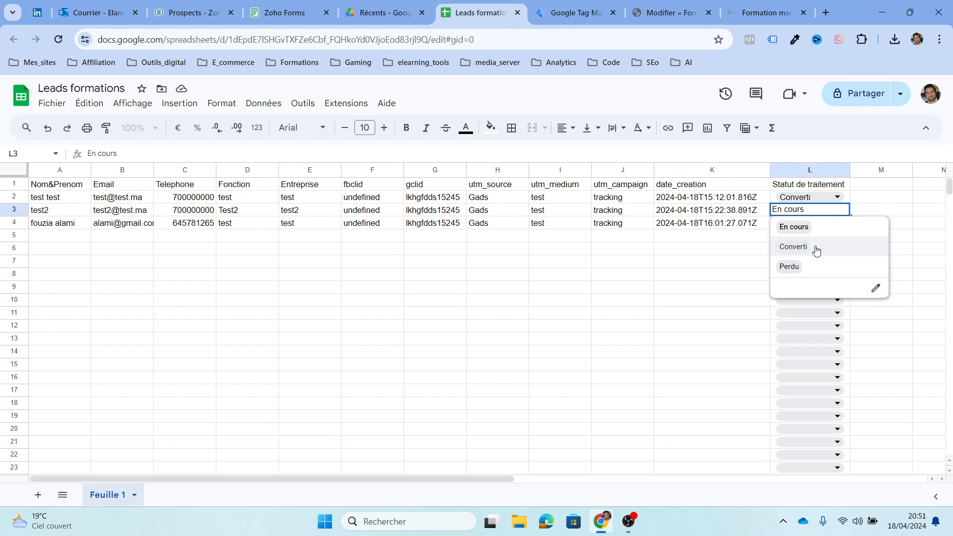
{"action": "left_click", "coordinate": [709, 272]}
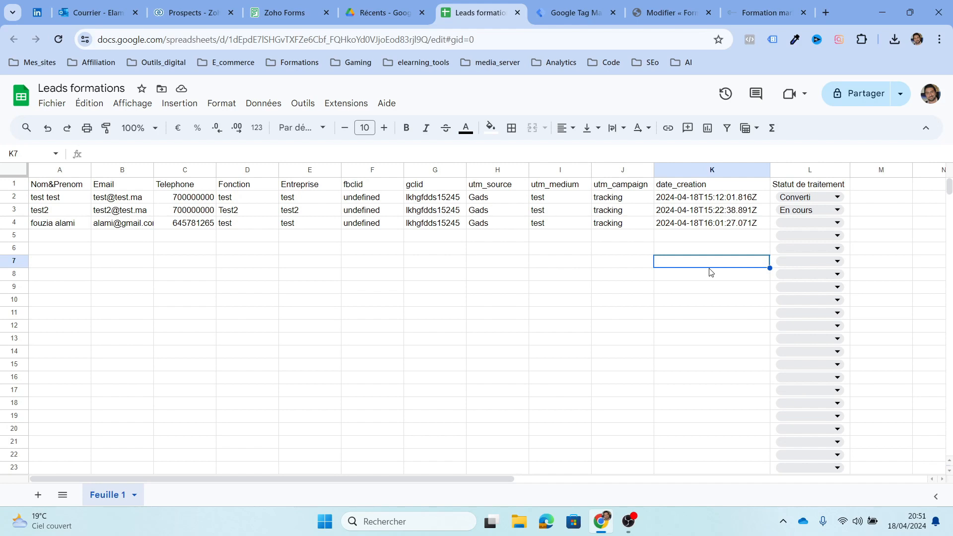
{"action": "left_click", "coordinate": [764, 200]}
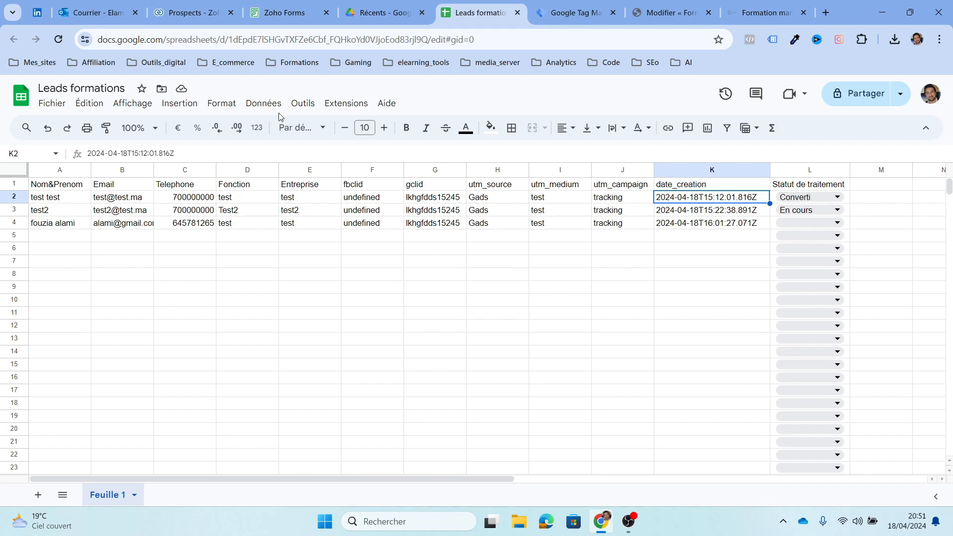
{"action": "left_click", "coordinate": [53, 203]}
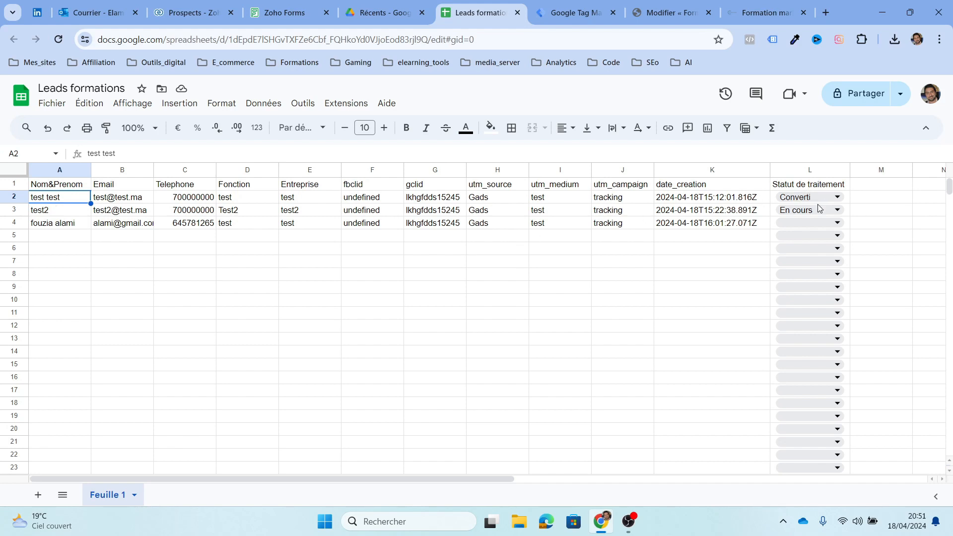
Step: Set the Statut de traitement of the lead in row 3 to Perdu
{"action": "left_click", "coordinate": [794, 209]}
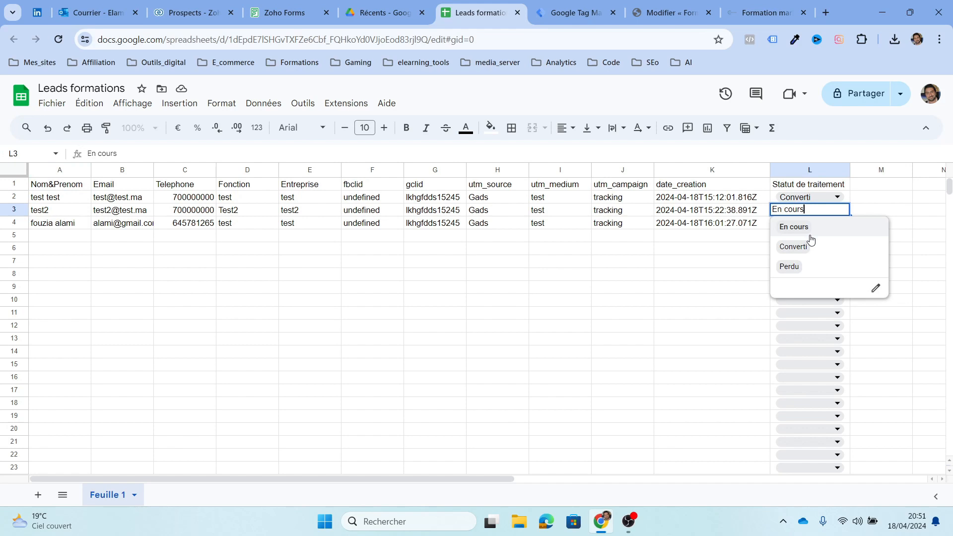
{"action": "left_click", "coordinate": [799, 268]}
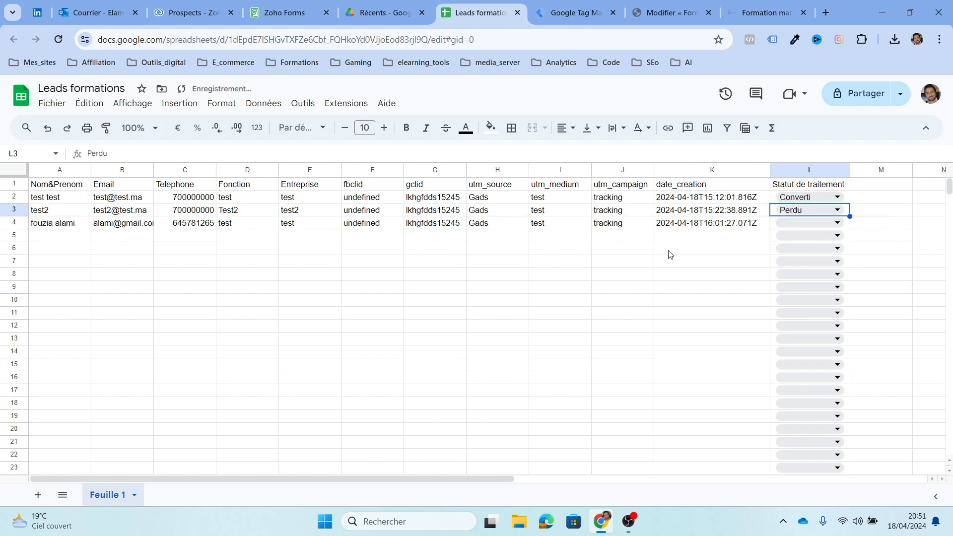